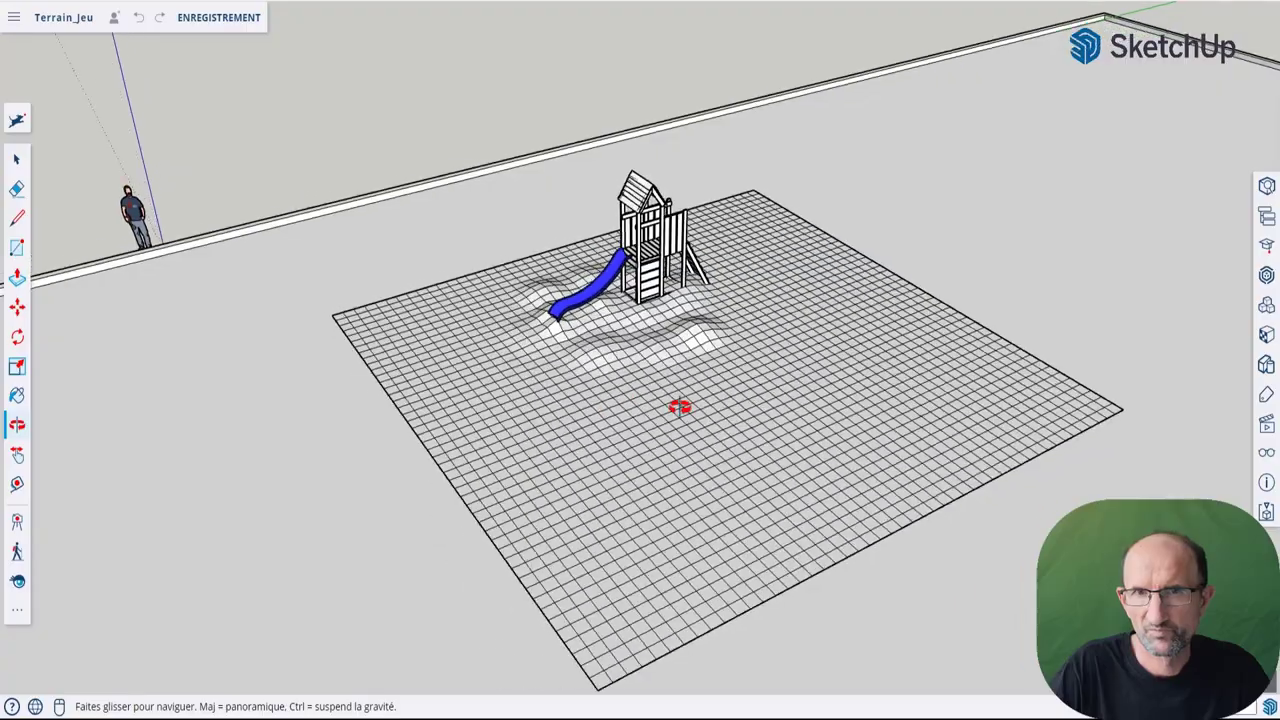
Step: Select the whole terrain and play structure, then check and dismiss its right-click options
middle_click_drag(677, 403, 605, 415)
middle_click_drag(694, 400, 670, 362, "shift")
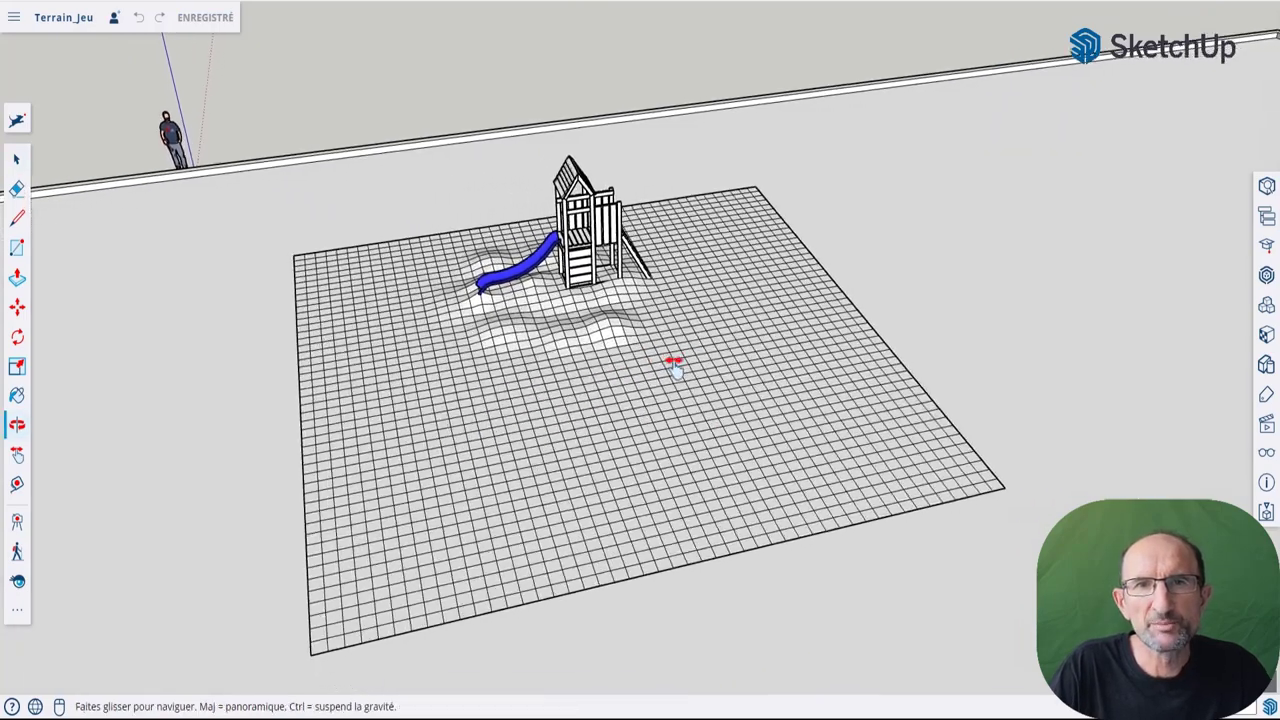
scroll(669, 351, "up", 2)
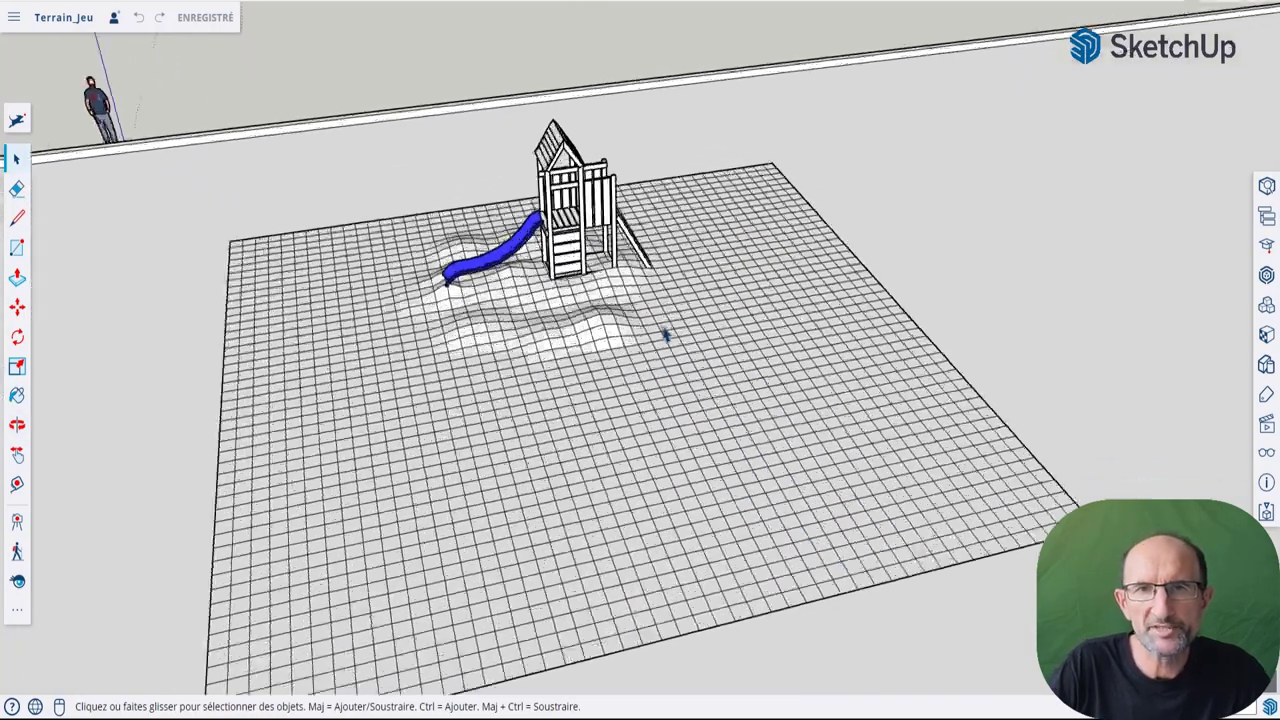
scroll(666, 334, "up", 2)
left_click(486, 360)
right_click(646, 364)
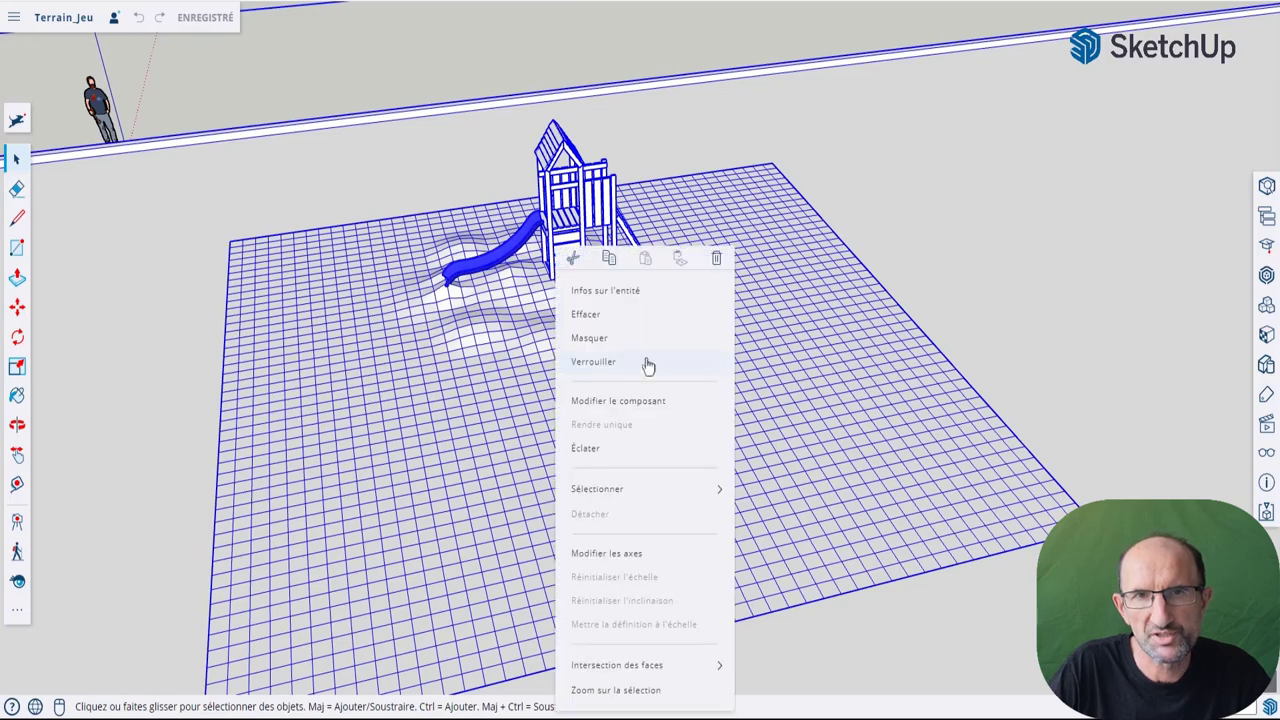
left_click(760, 190)
Step: Centre the gridded terrain and zoom in on the playground
scroll(814, 191, "down", 3)
middle_click_drag(874, 229, 490, 258)
scroll(628, 239, "up", 3)
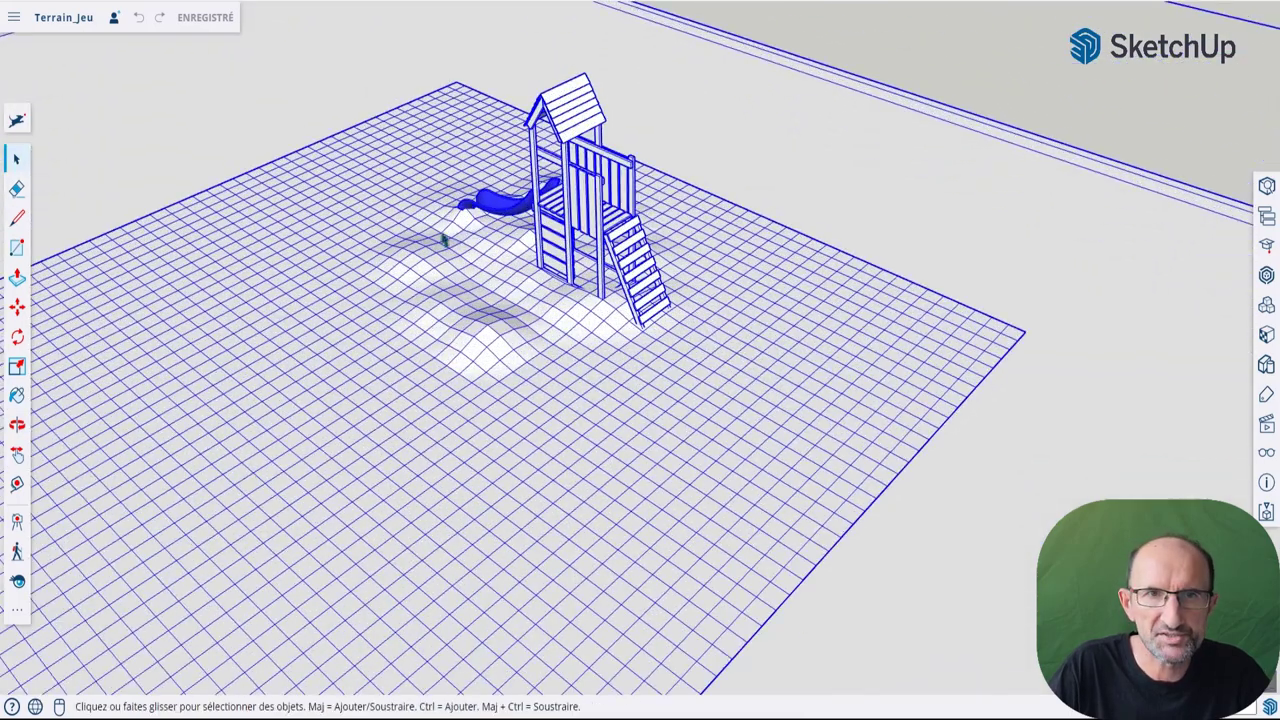
scroll(569, 329, "up", 2)
scroll(605, 265, "up", 2)
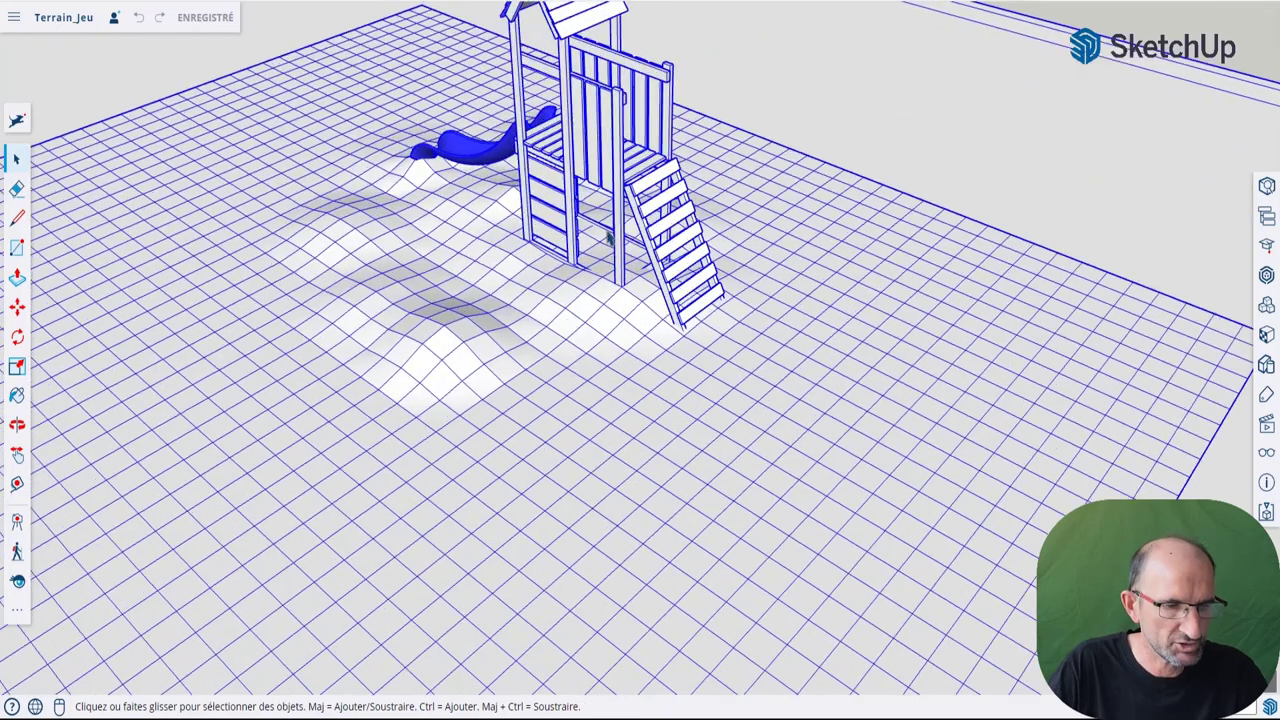
scroll(608, 236, "up", 2)
scroll(586, 286, "up", 1)
scroll(588, 330, "up", 1)
scroll(588, 330, "up", 2)
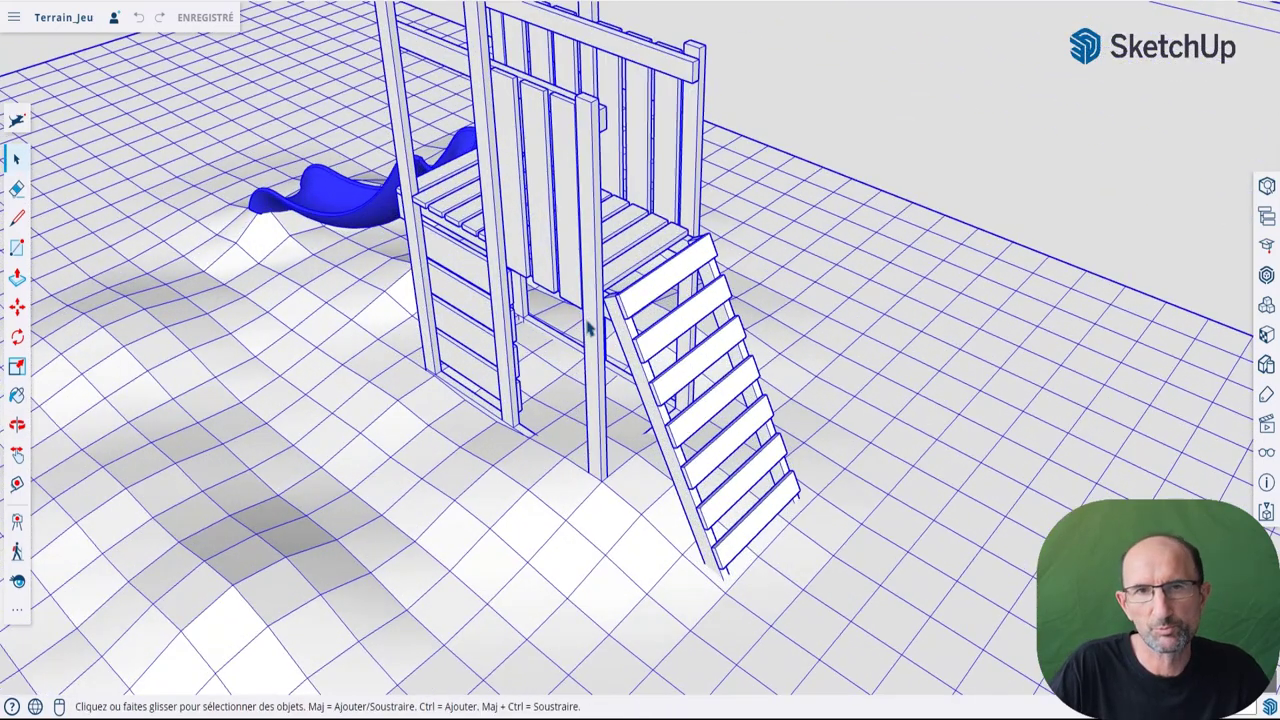
scroll(588, 330, "down", 2)
scroll(473, 400, "down", 2)
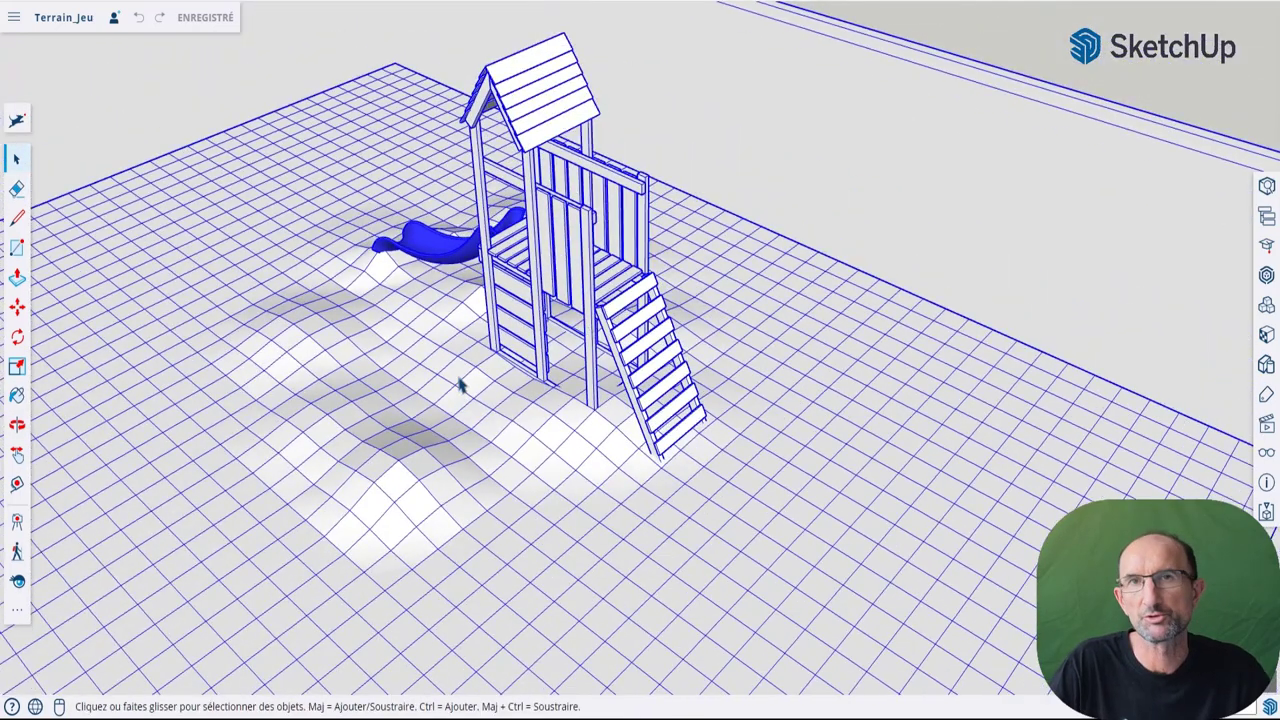
scroll(433, 362, "down", 3)
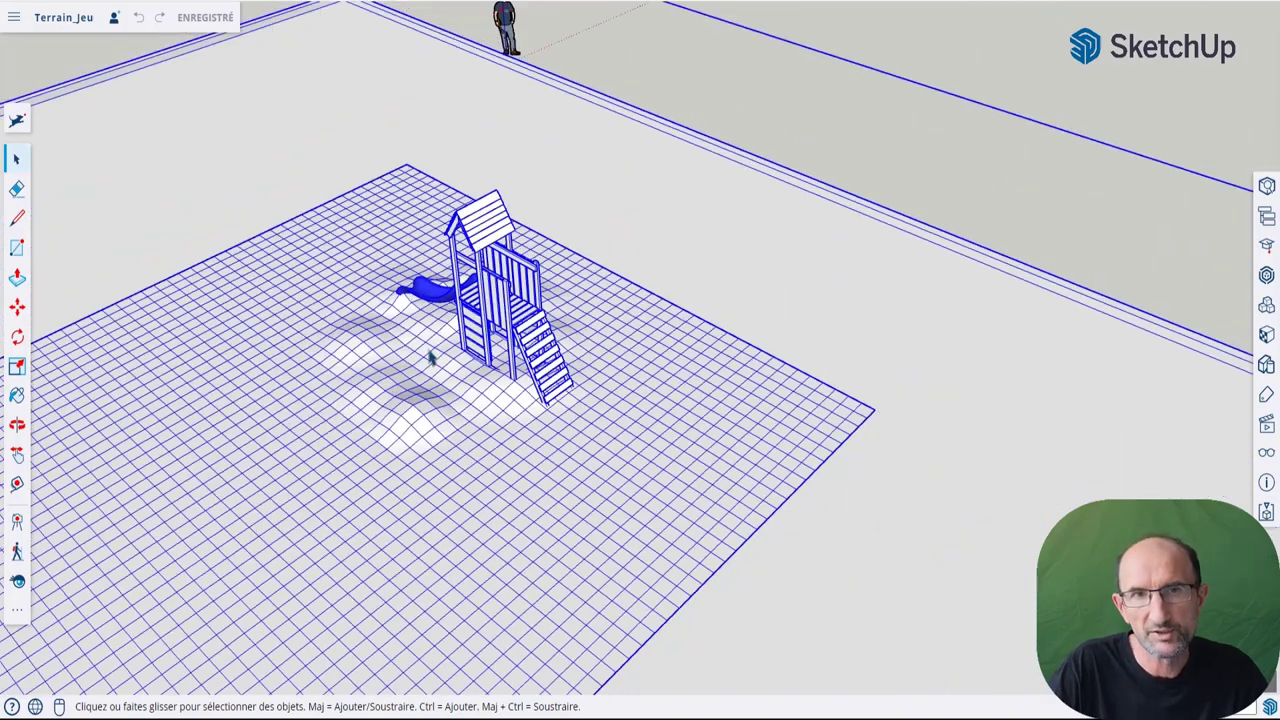
scroll(429, 357, "down", 1)
Step: Orbit and zoom around the play tower and blue slide
key("o")
mouse_move(415, 348)
left_mouse_down()
mouse_move(710, 380)
mouse_move(634, 323)
mouse_move(776, 326)
left_mouse_up()
scroll(640, 323, "down", 2)
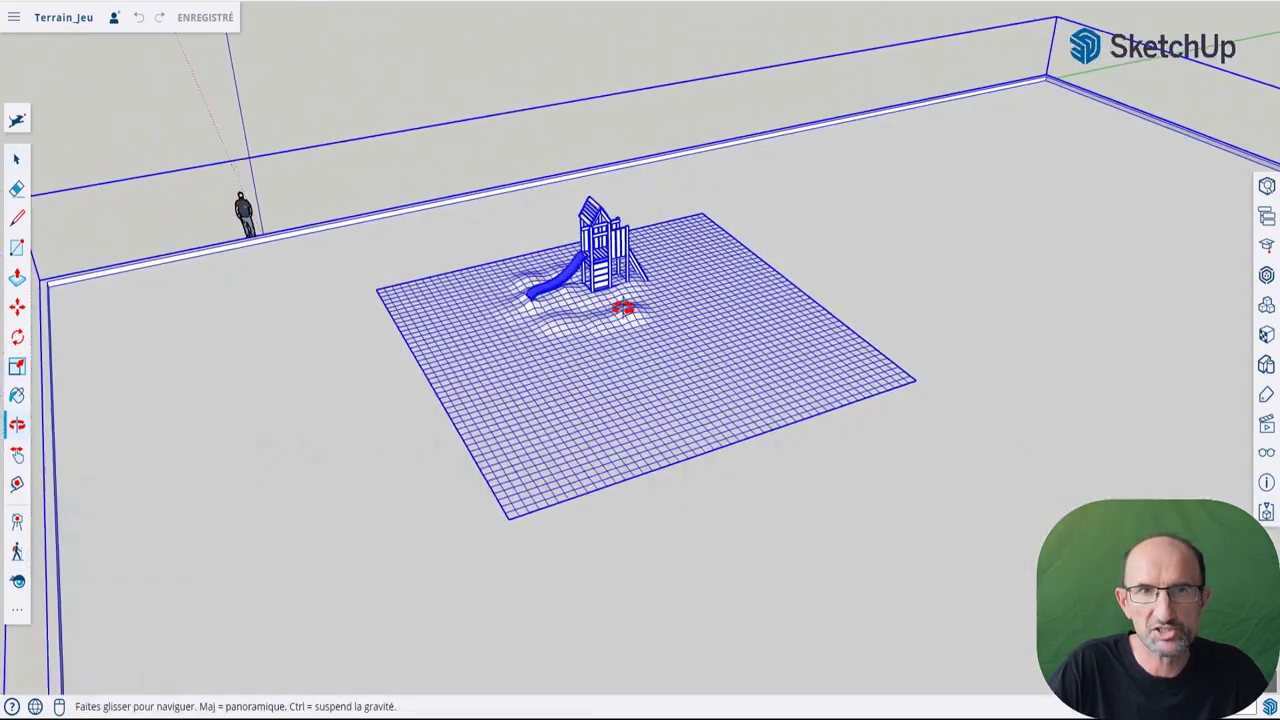
key("space")
scroll(598, 277, "up", 3)
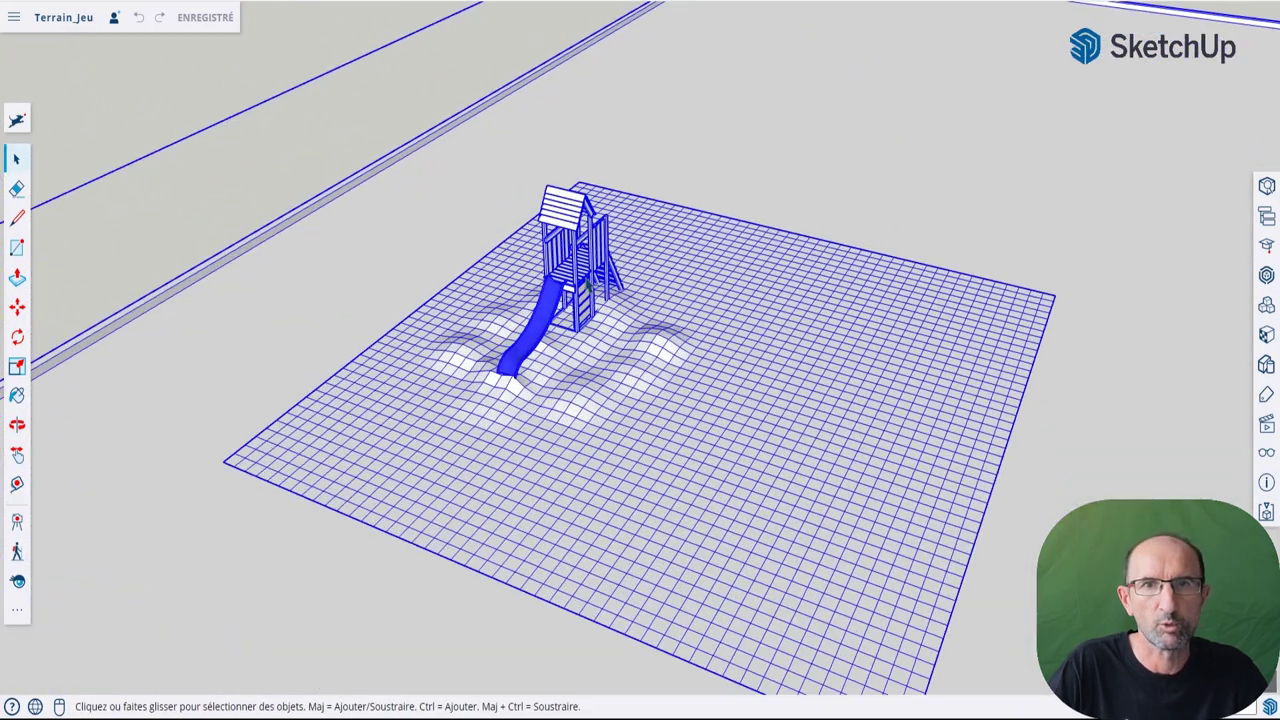
mouse_move(662, 245)
middle_mouse_down()
mouse_move(560, 300)
mouse_move(571, 360)
mouse_move(847, 374)
mouse_move(820, 363)
mouse_move(729, 371)
mouse_move(651, 277)
mouse_move(703, 330)
mouse_move(471, 329)
mouse_move(771, 237)
mouse_move(794, 274)
mouse_move(697, 271)
mouse_move(701, 281)
middle_mouse_up()
scroll(540, 310, "up", 3)
scroll(513, 330, "up", 2)
scroll(513, 330, "down", 3)
scroll(513, 330, "down", 3)
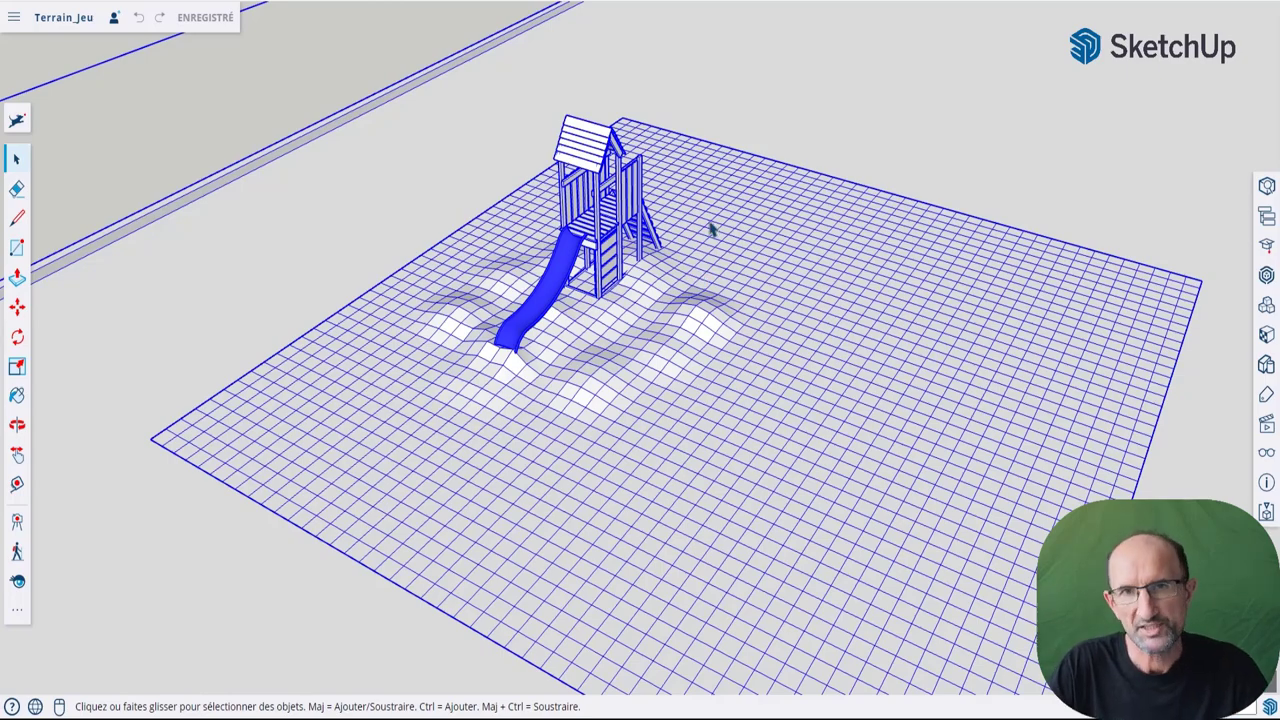
middle_click_drag(798, 358, 758, 332, "shift")
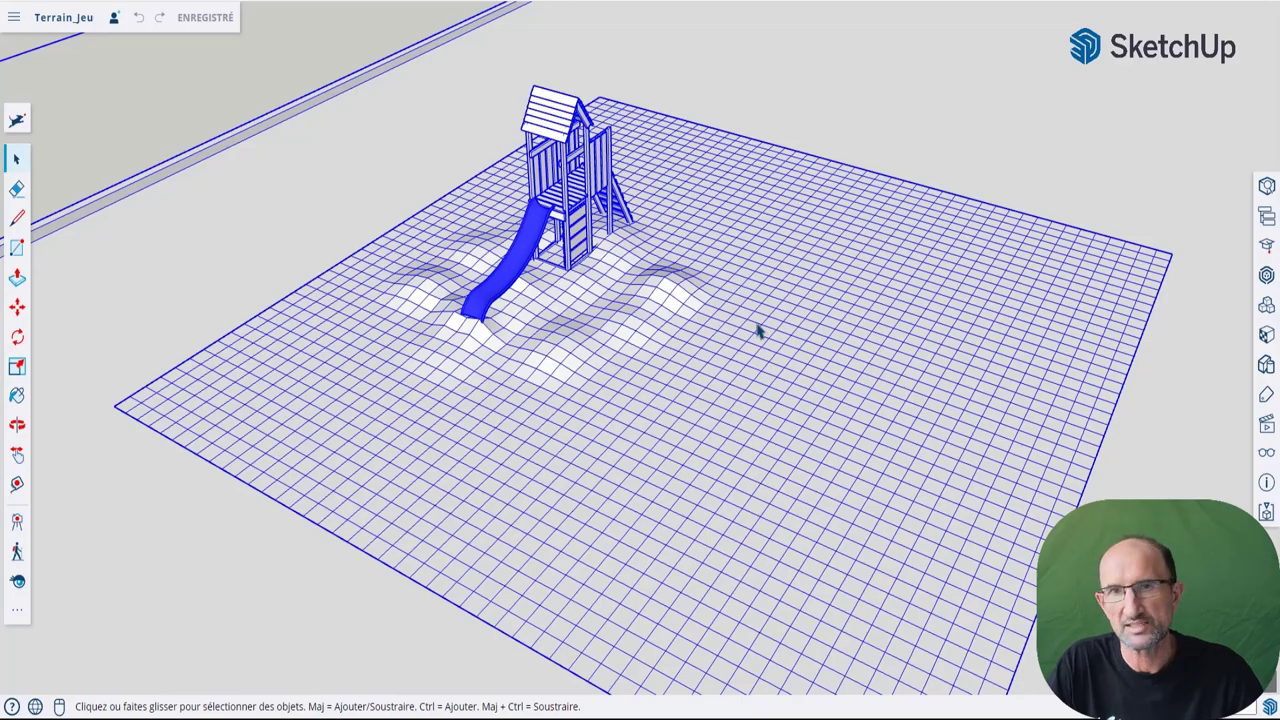
key("o")
left_click_drag(924, 347, 805, 338)
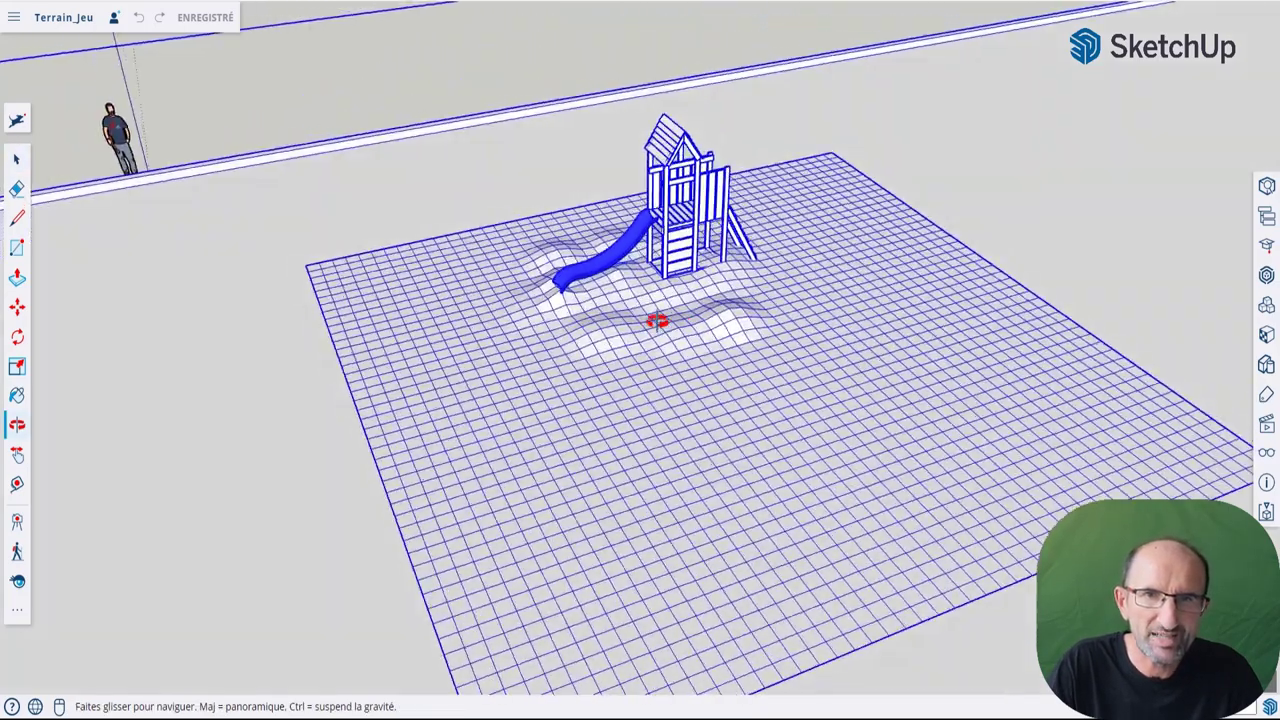
key("space")
scroll(874, 334, "down", 2)
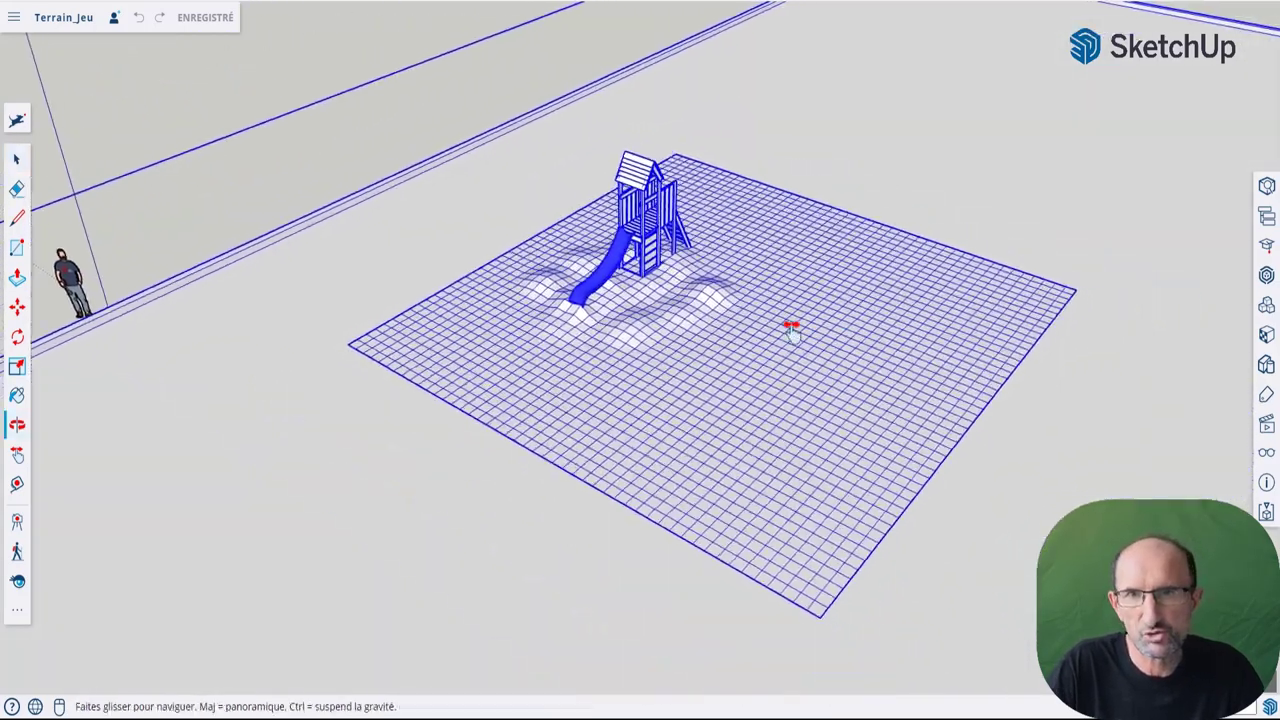
middle_click_drag(871, 334, 760, 318)
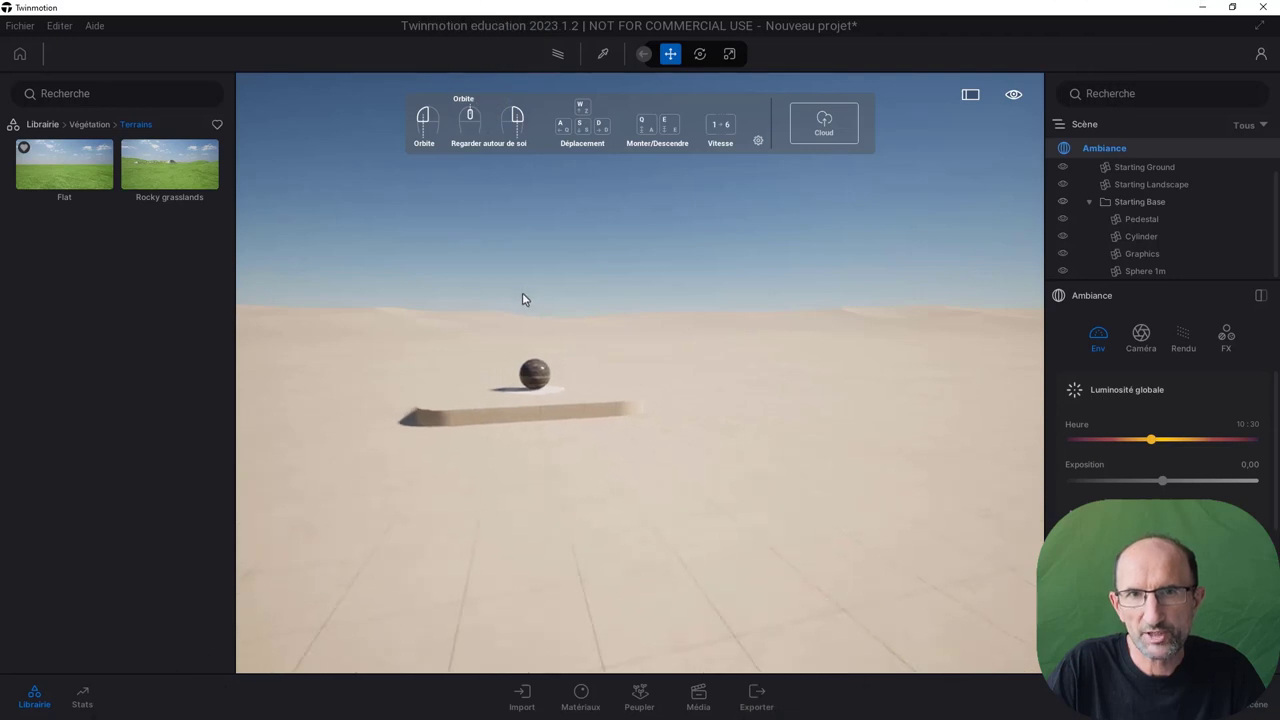
Step: Delete the starter sphere, cylinder disc, pedestal, Graphics circle and Starting Ground
mouse_move(522, 299)
left_mouse_down()
mouse_move(561, 439)
mouse_move(623, 360)
mouse_move(650, 350)
left_mouse_up()
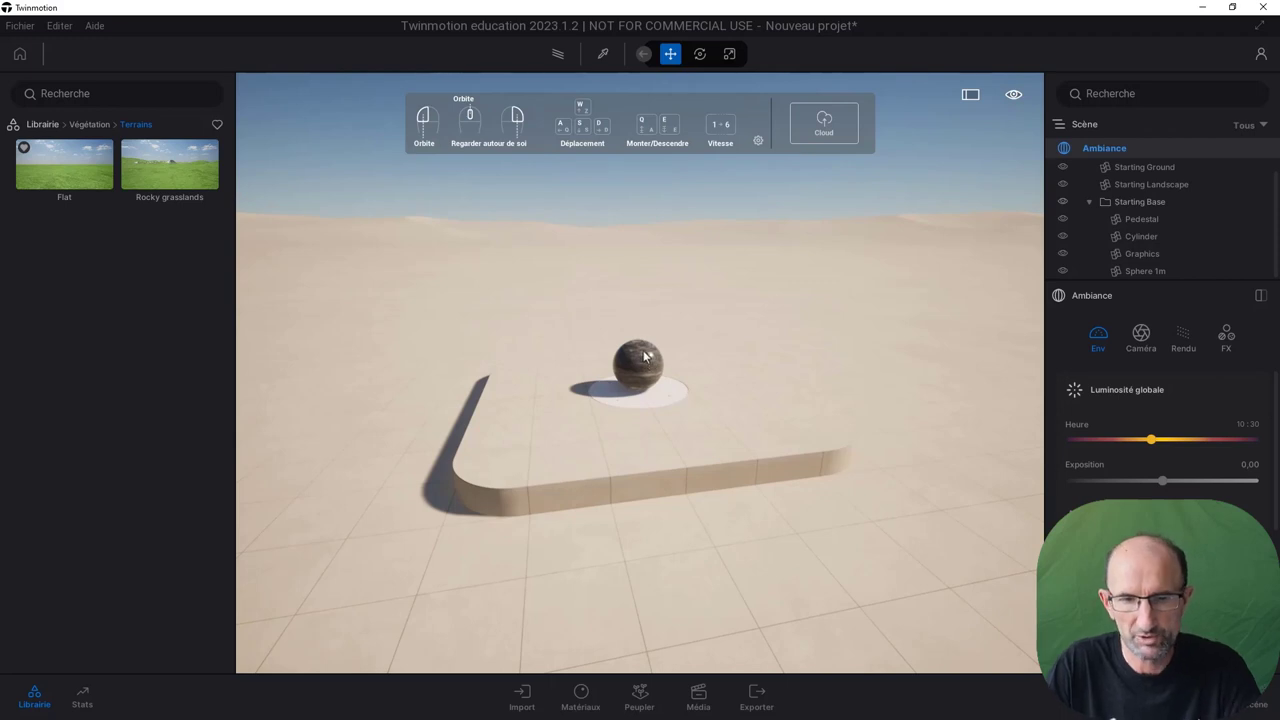
left_click(643, 362)
key("Delete")
left_click(647, 400)
key("Delete")
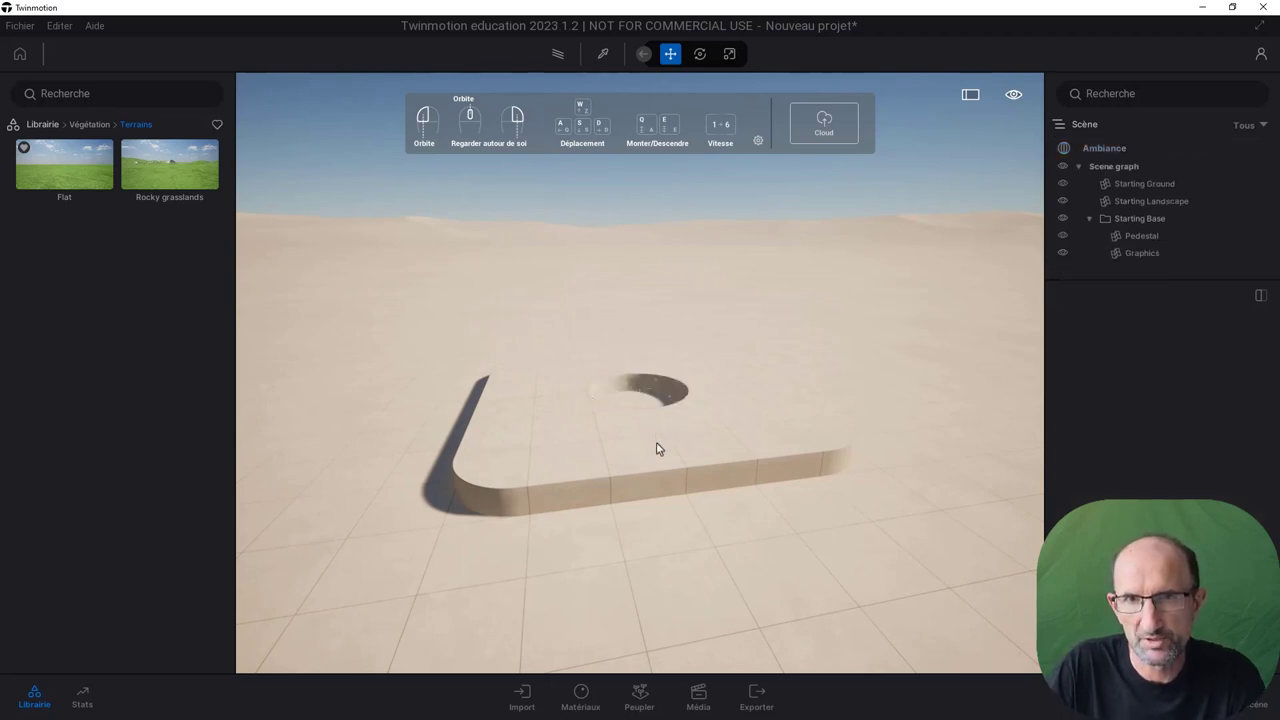
left_click(655, 446)
key("Delete")
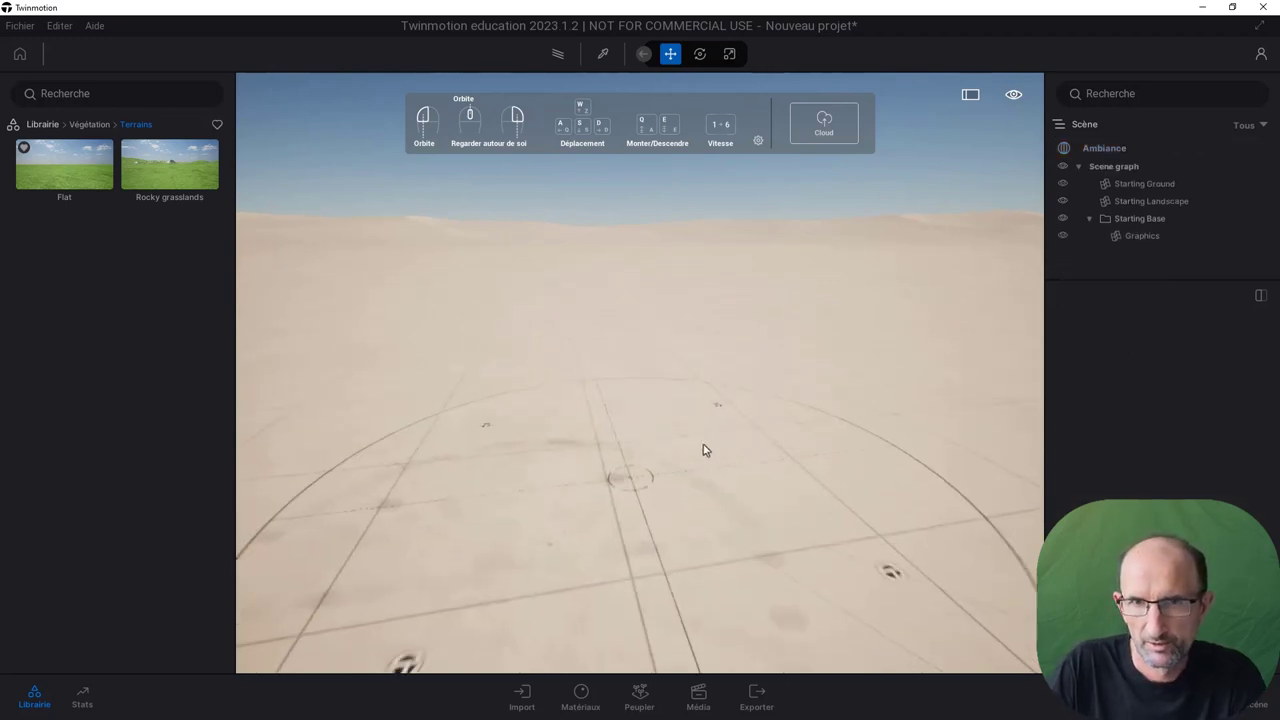
left_click(652, 487)
key("Delete")
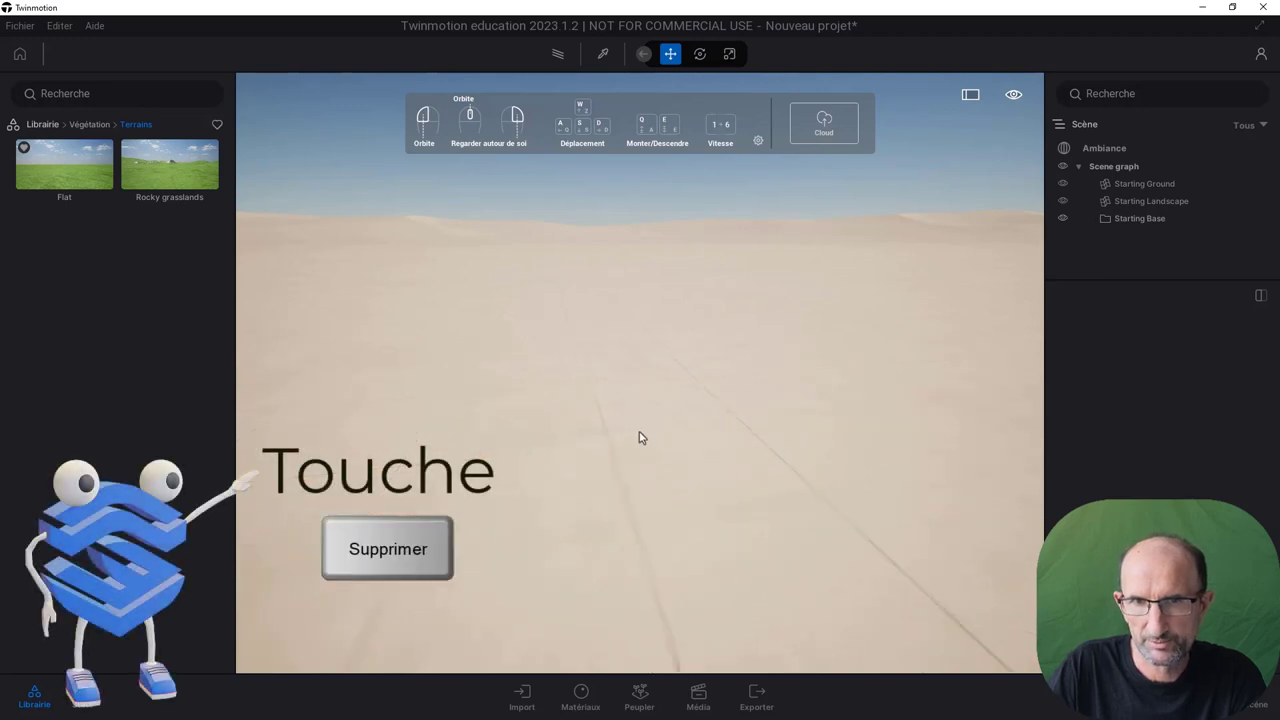
left_click(638, 432)
key("Delete")
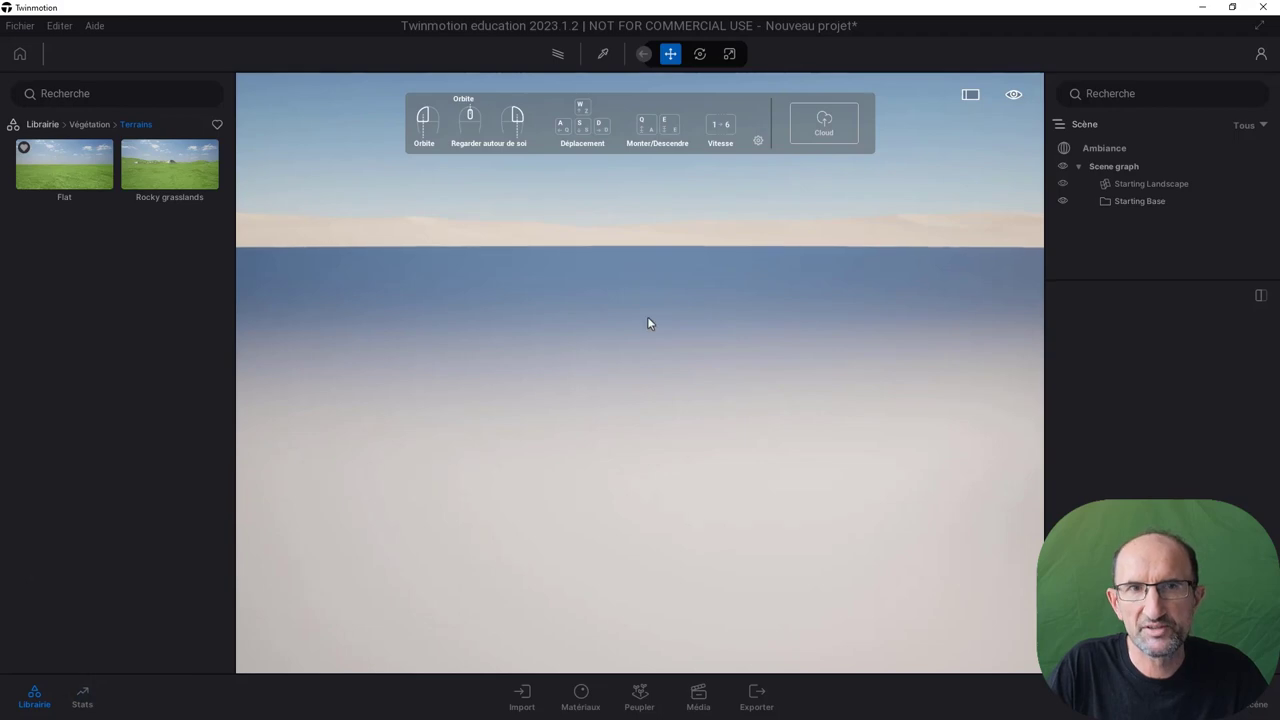
Step: Drop the Rocky grasslands terrain from Végétation > Terrains into the scene
left_click(21, 59)
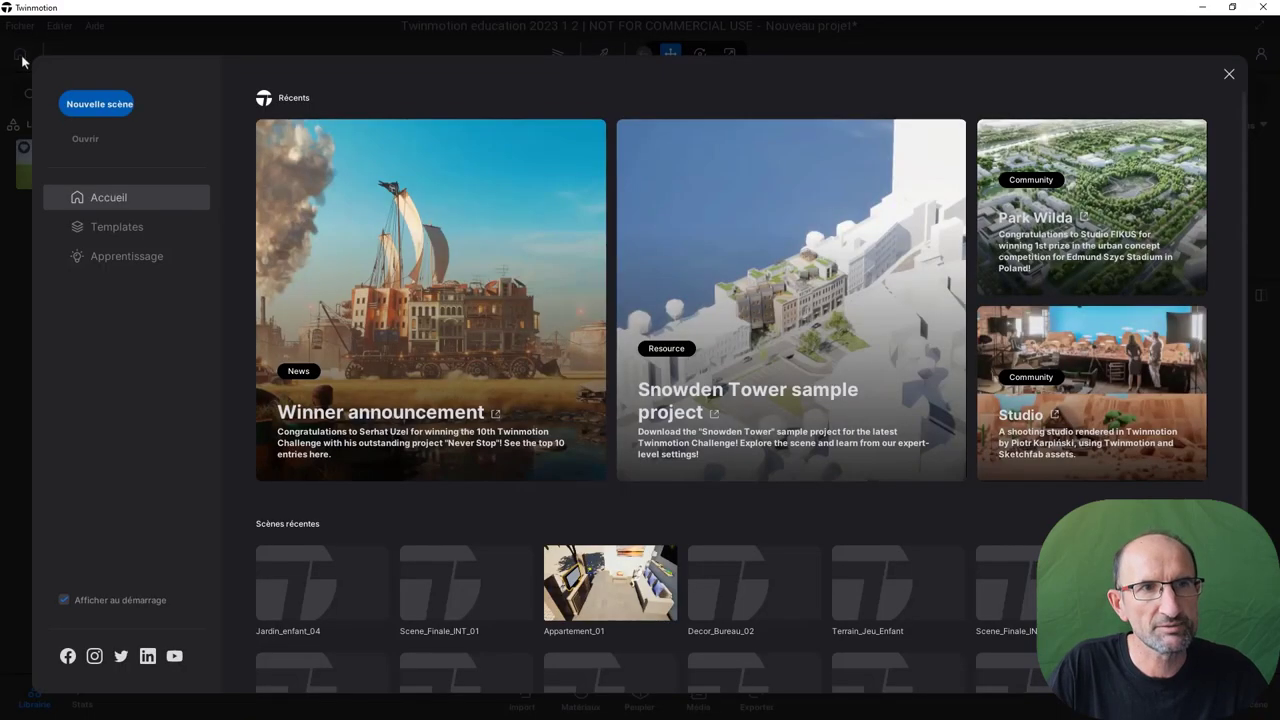
left_click(1230, 77)
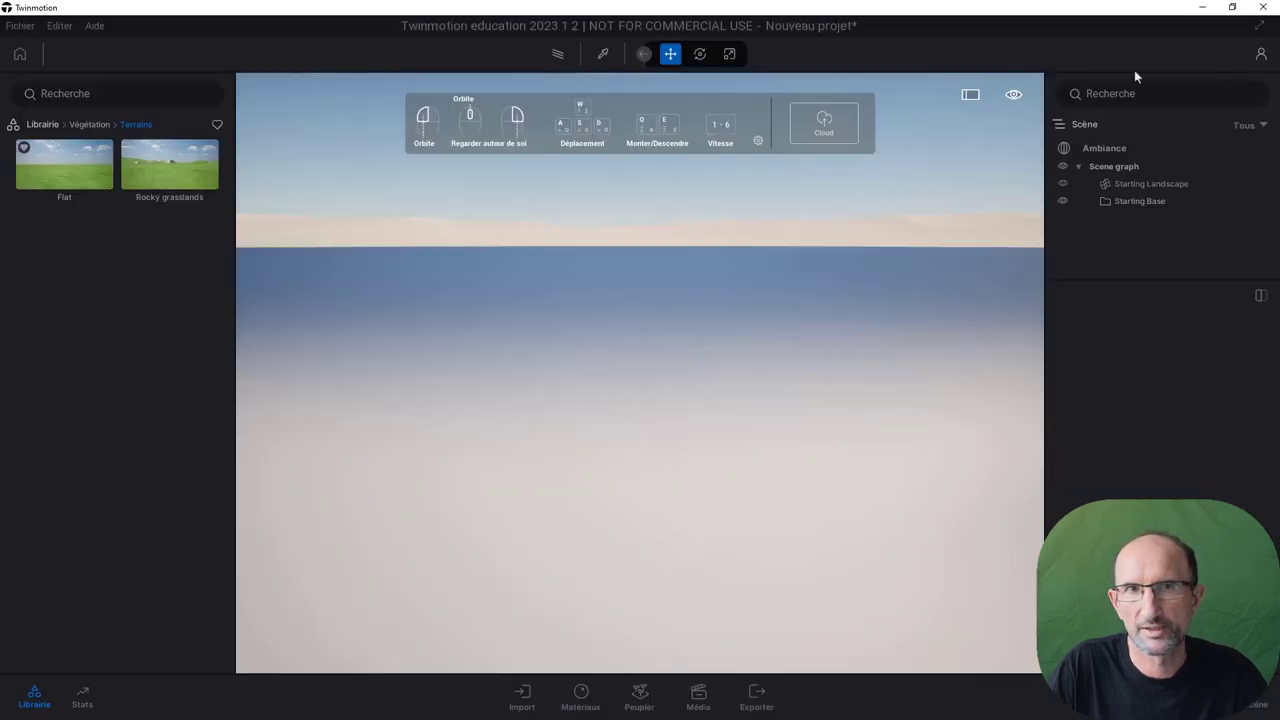
left_click(41, 126)
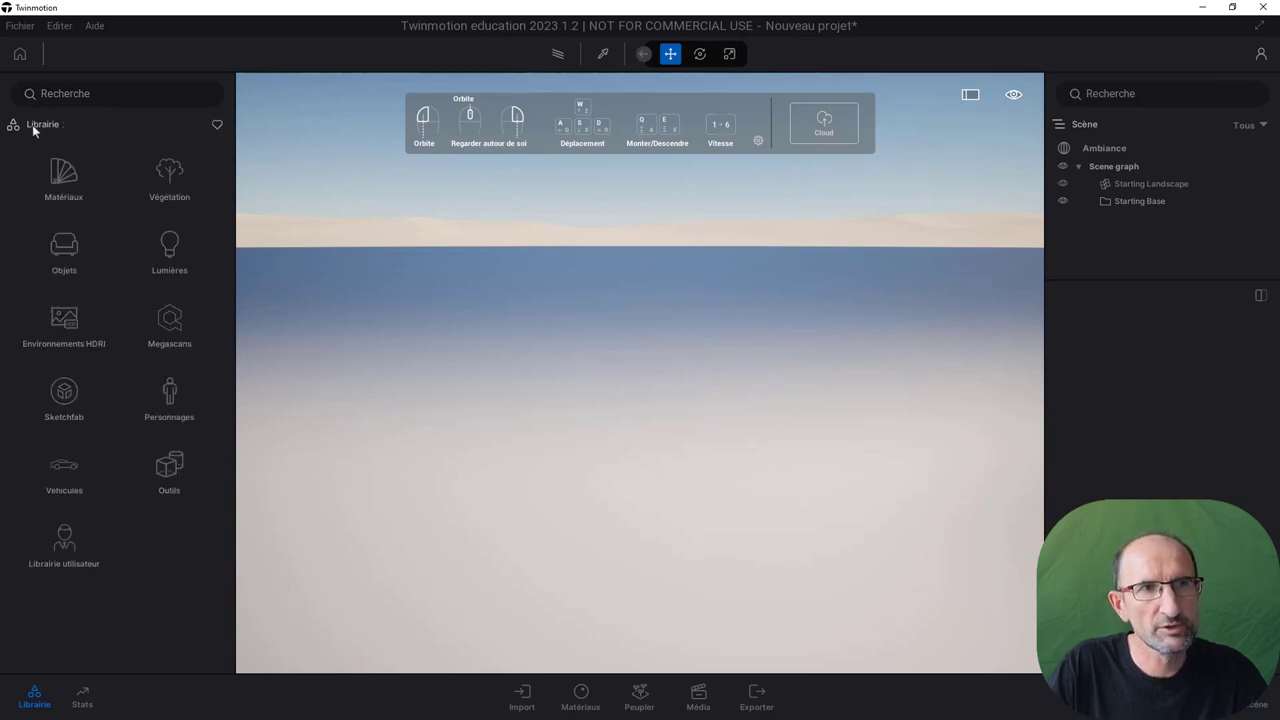
left_click(170, 170)
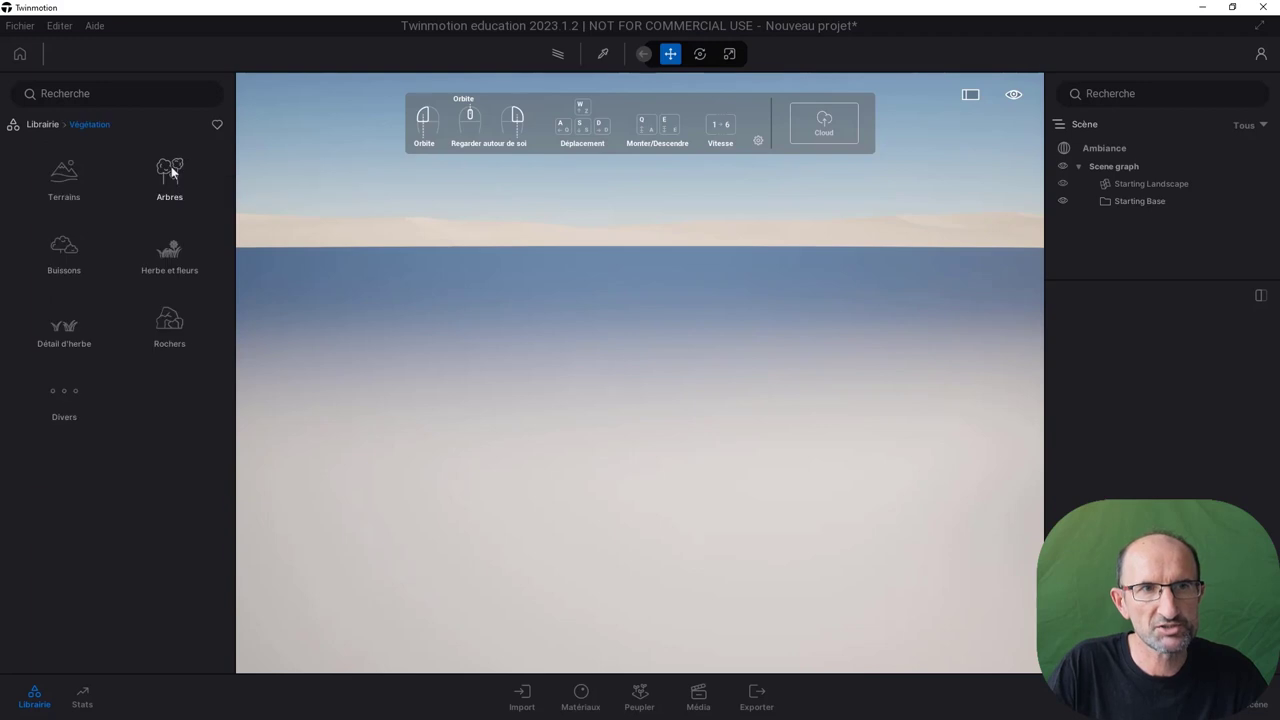
left_click(66, 176)
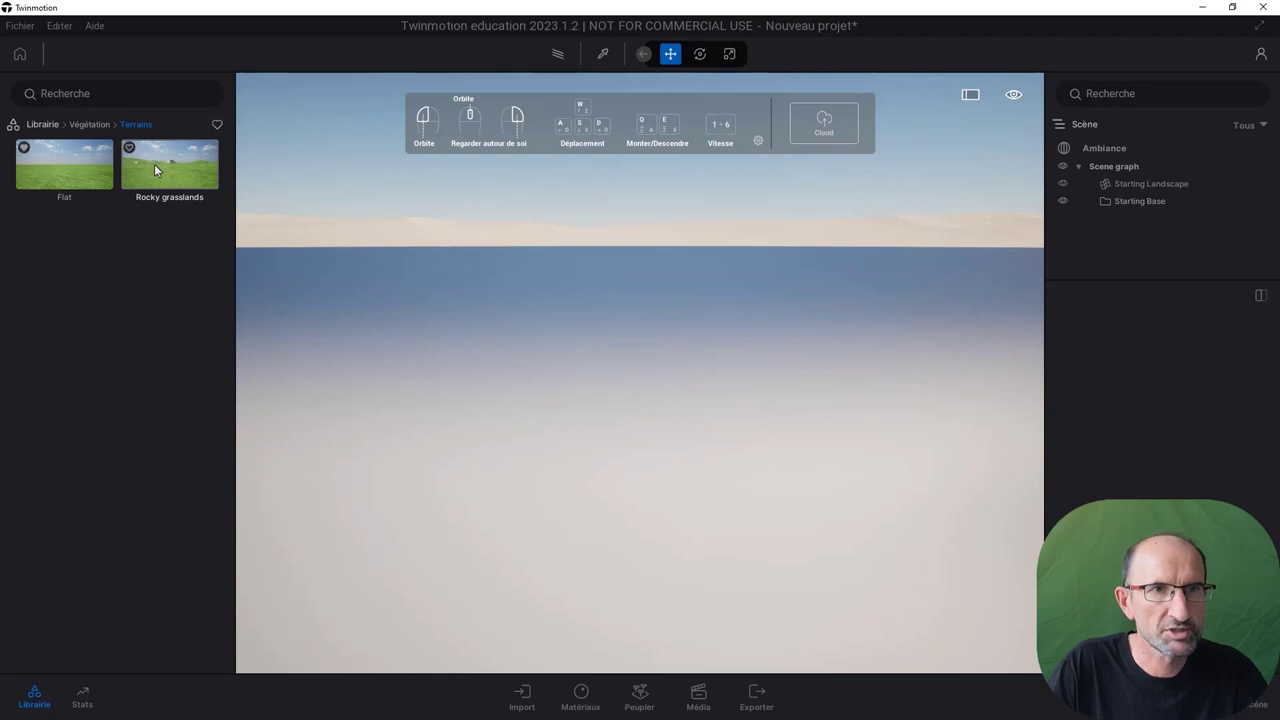
left_click_drag(154, 164, 455, 407)
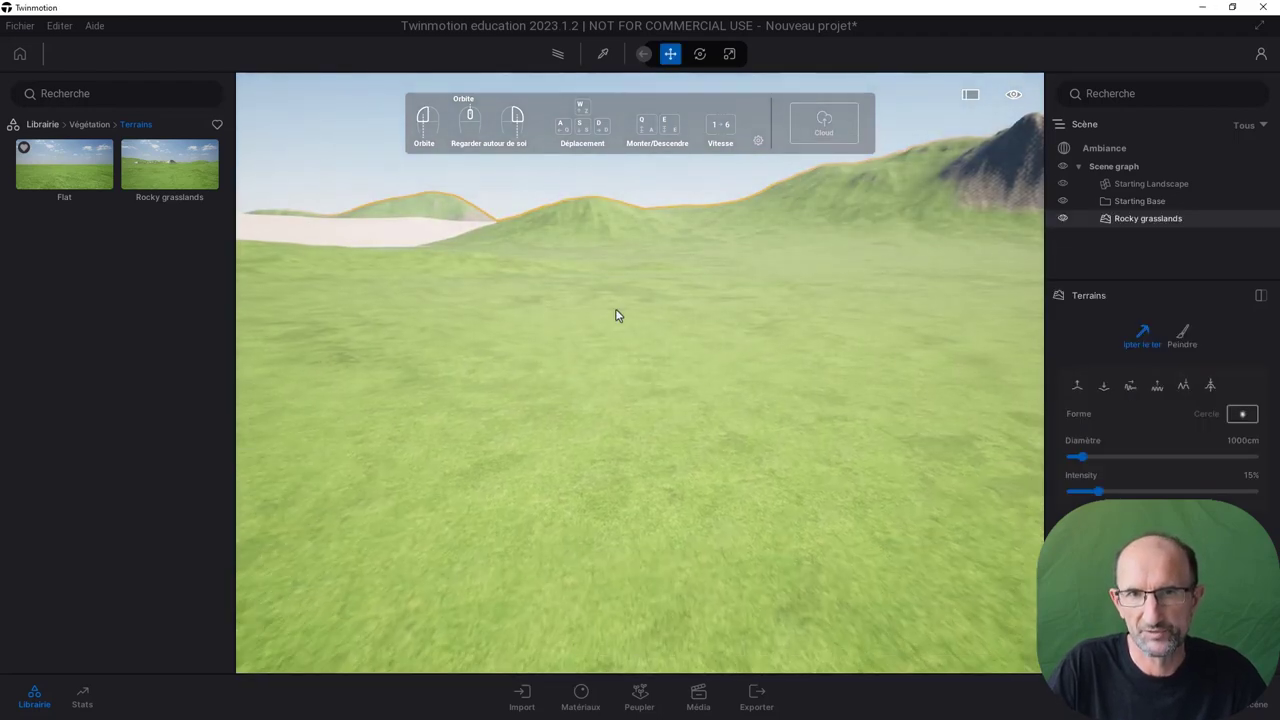
right_click_drag(486, 337, 580, 337)
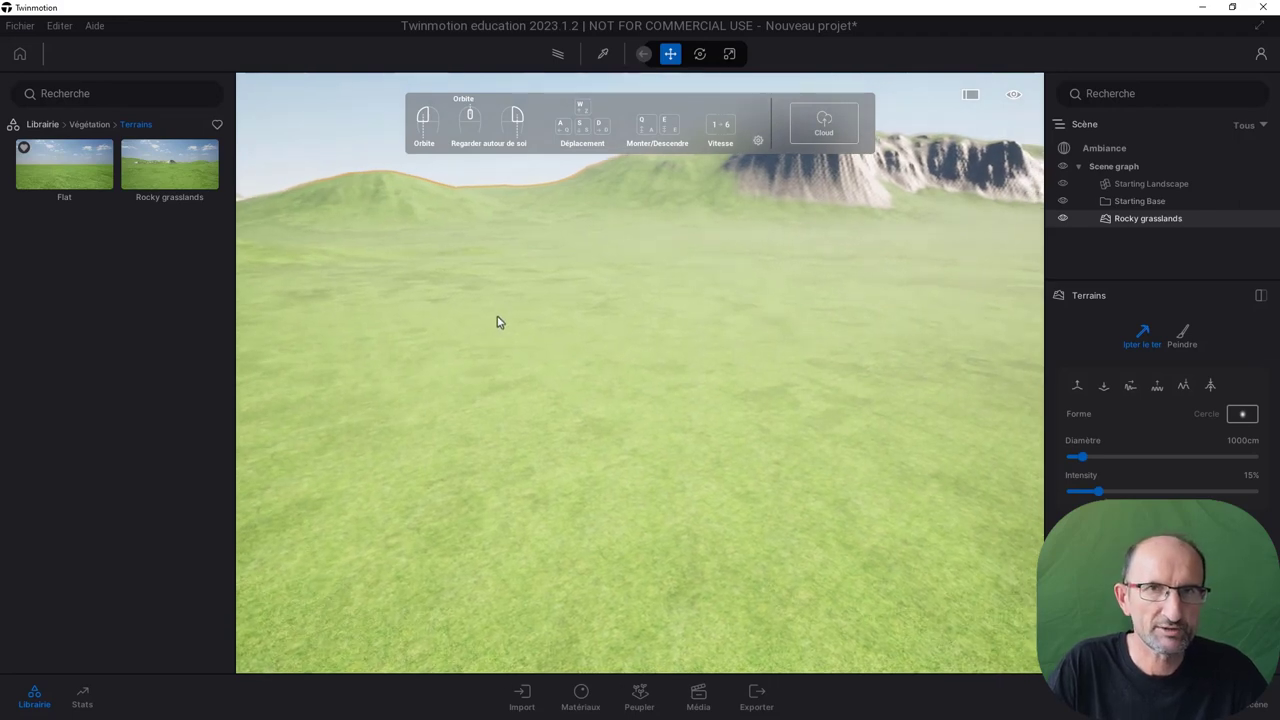
Step: Choose Terrain_jeu_enfant.skp as the model file to import
left_click(20, 28)
left_click(56, 209)
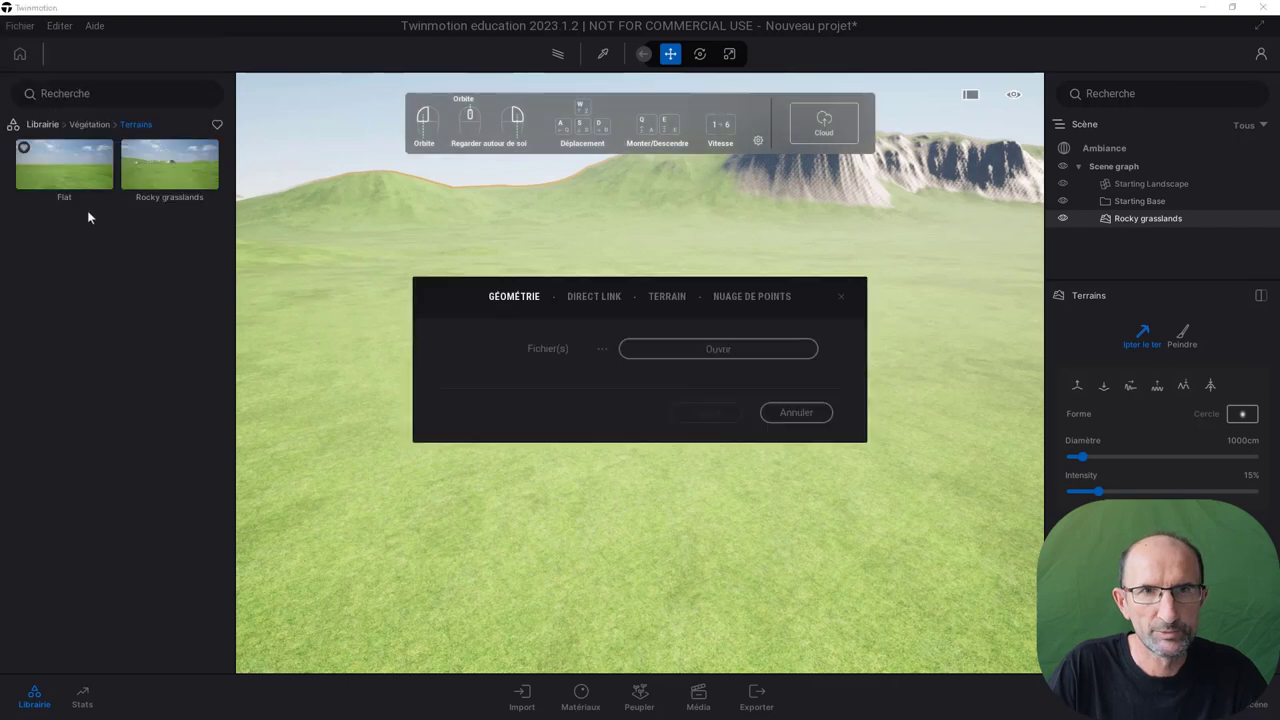
left_click(726, 350)
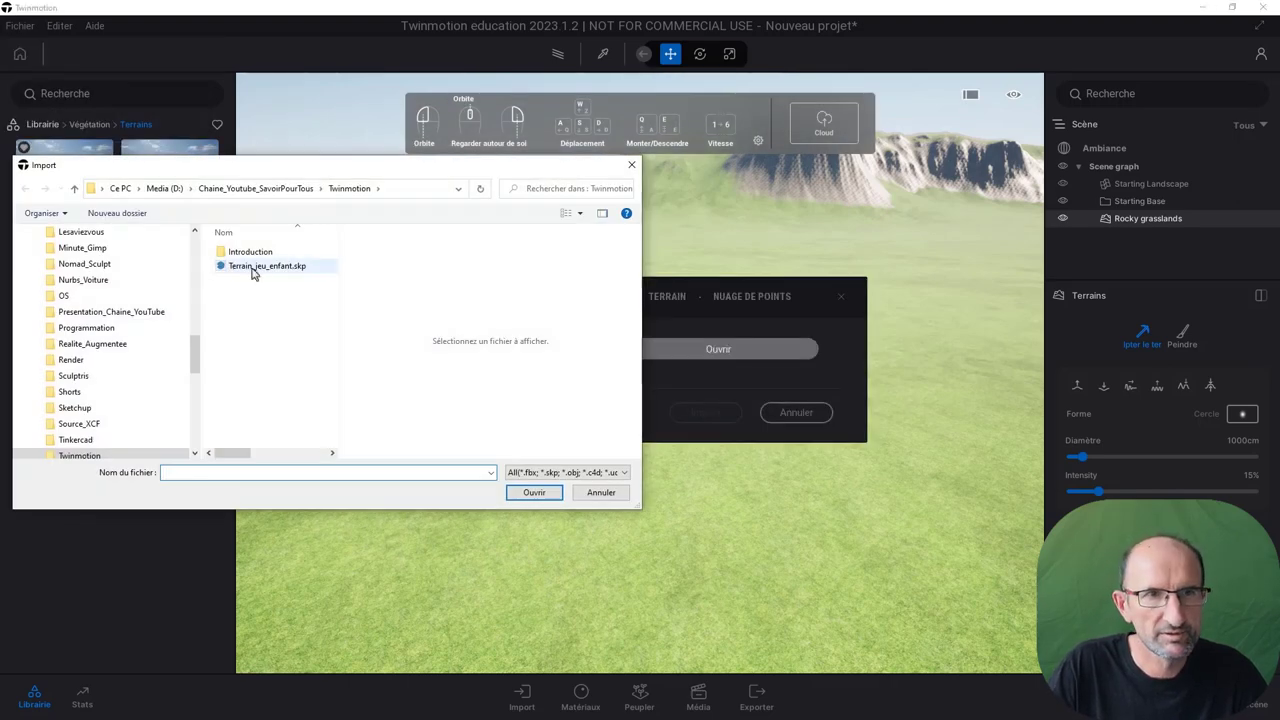
left_click(253, 270)
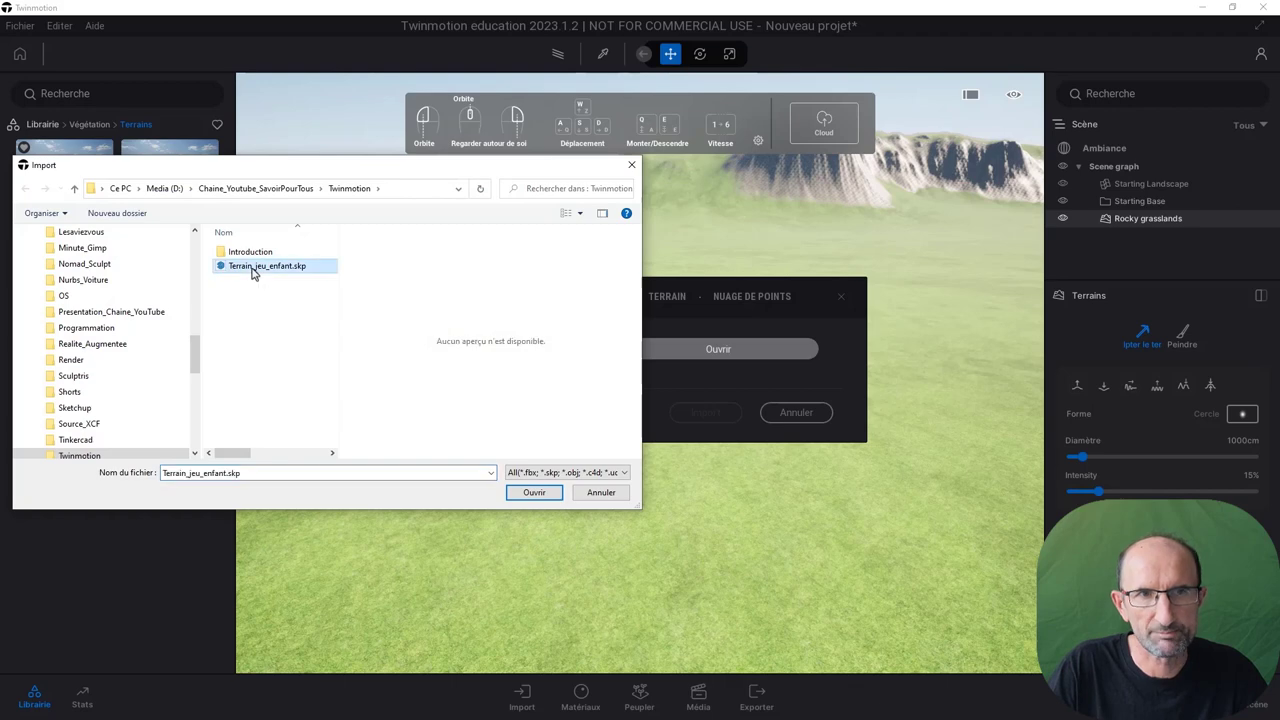
left_click(534, 493)
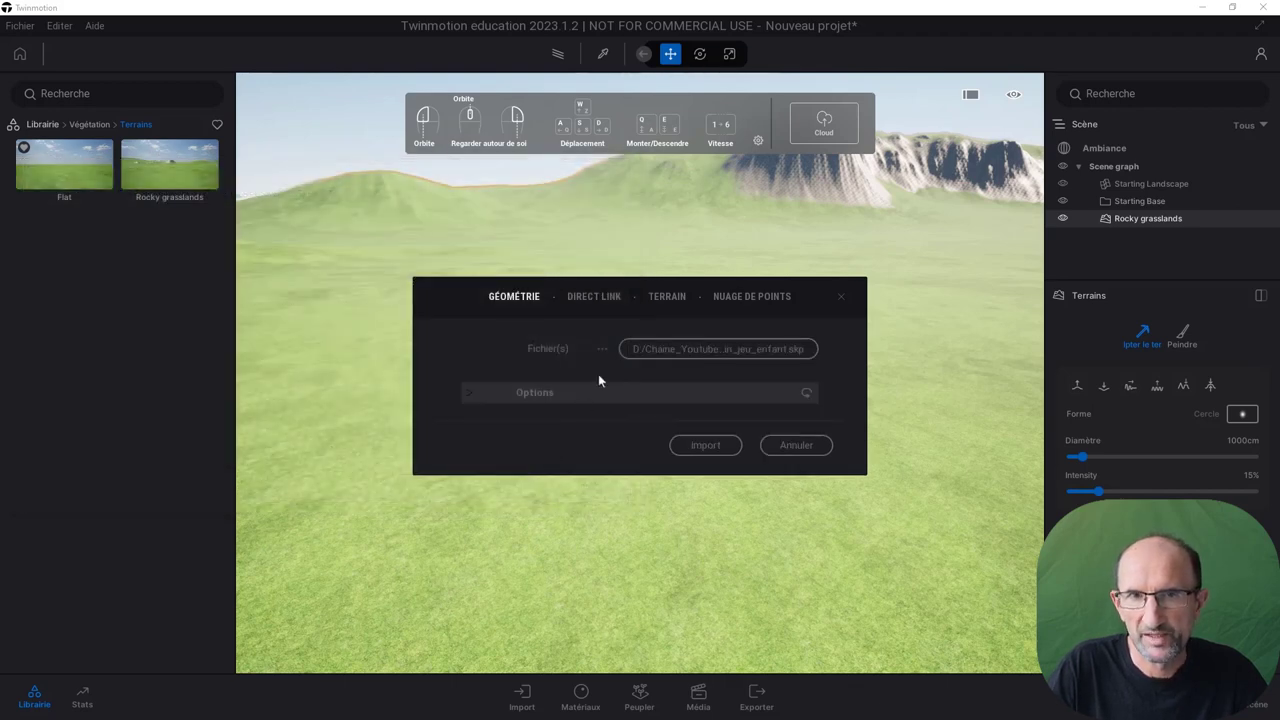
Step: Set Fusionner to 'Garder la hiérarchie' and import the playground model
left_click(477, 395)
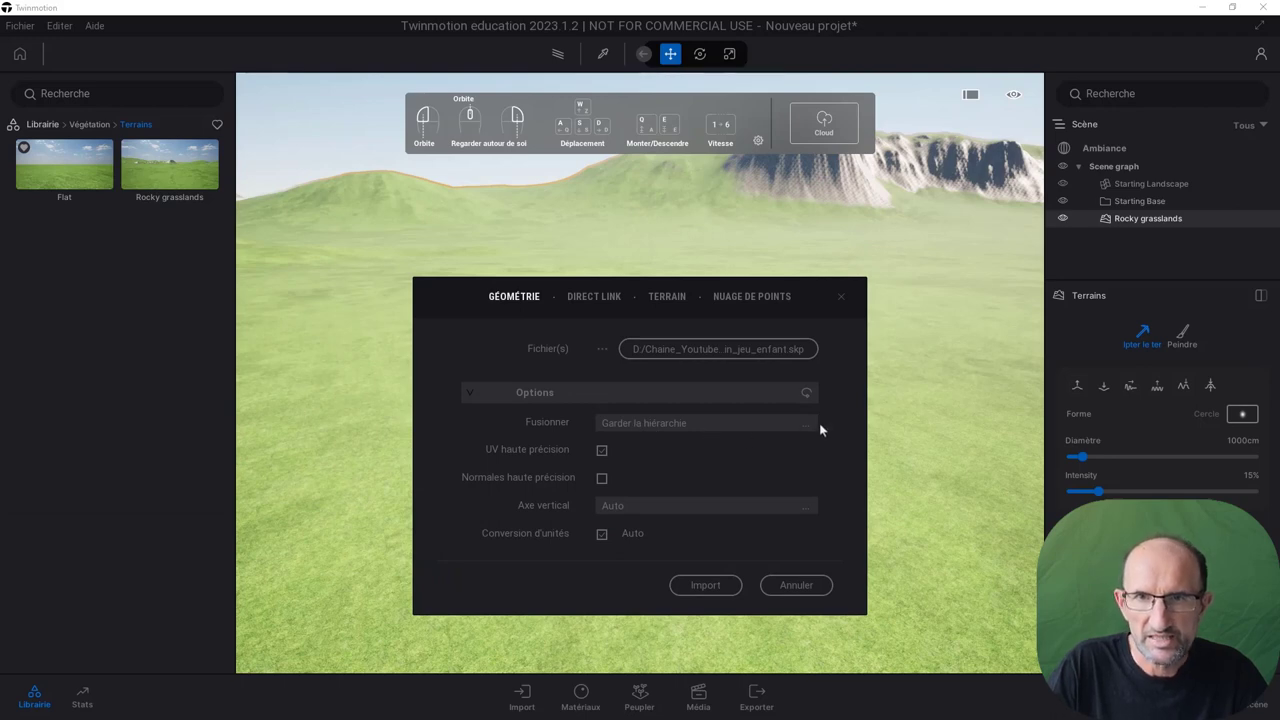
left_click(698, 424)
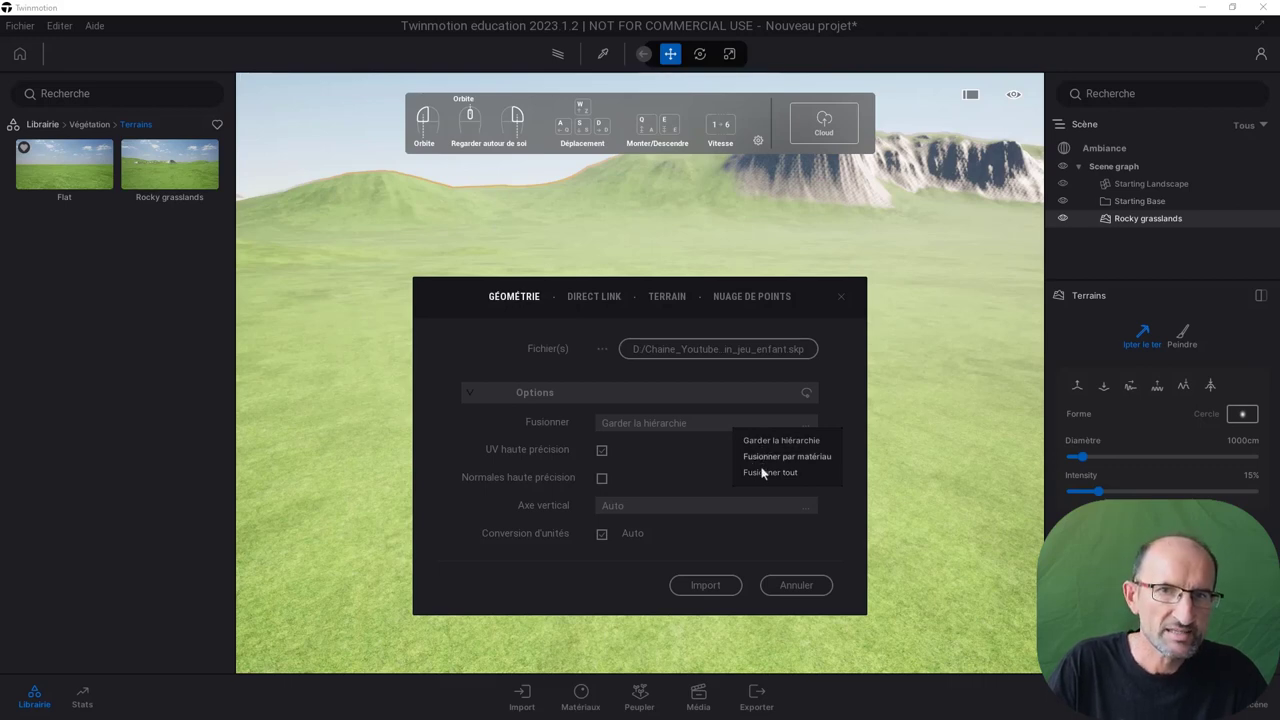
left_click(842, 401)
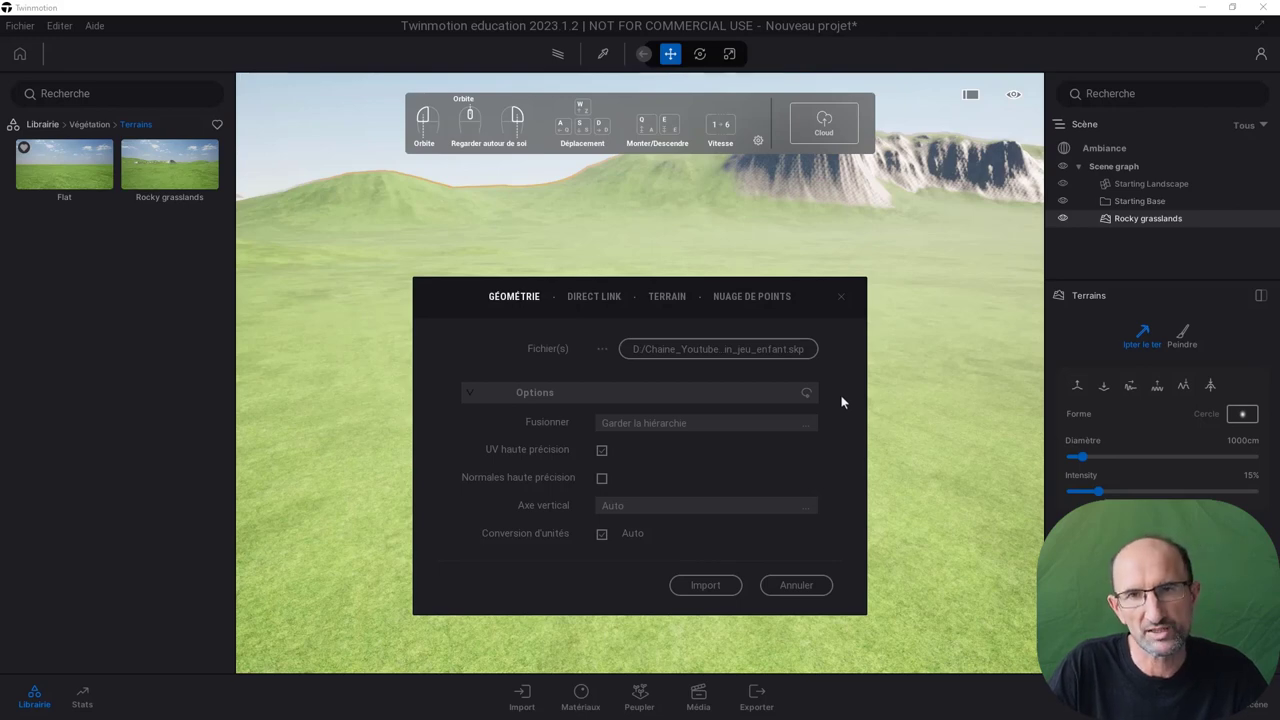
left_click(707, 586)
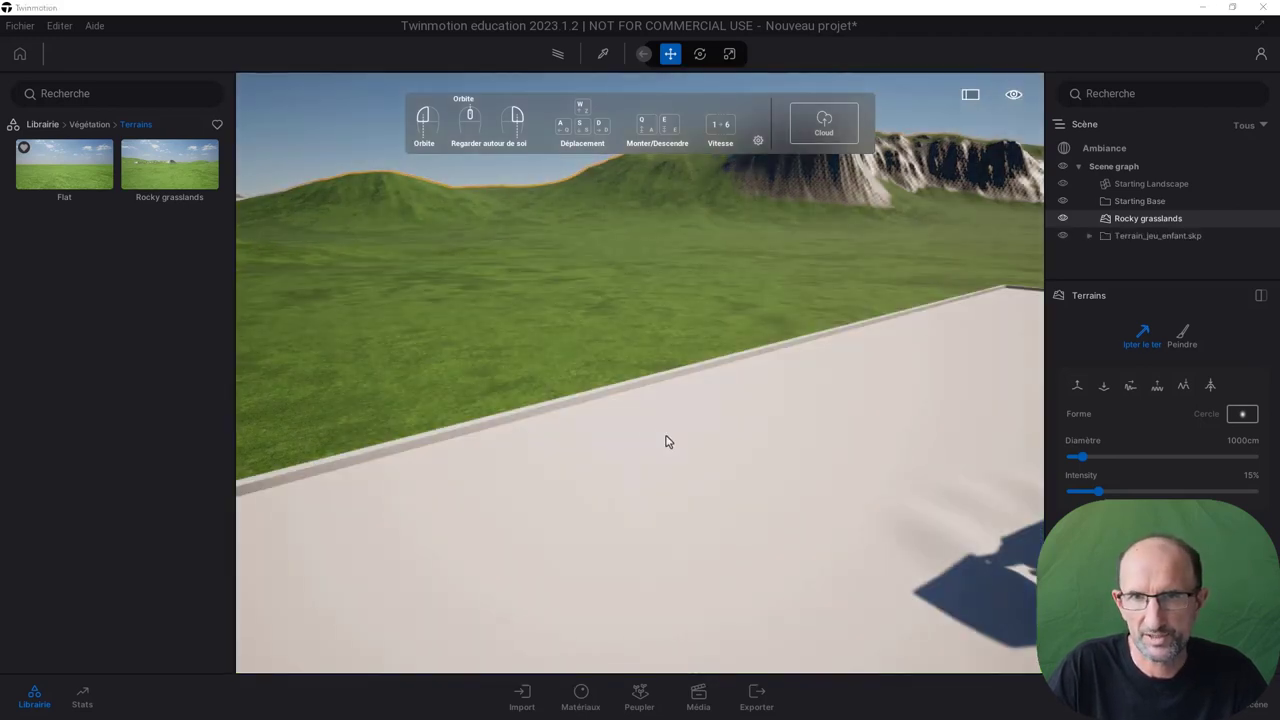
key("s")
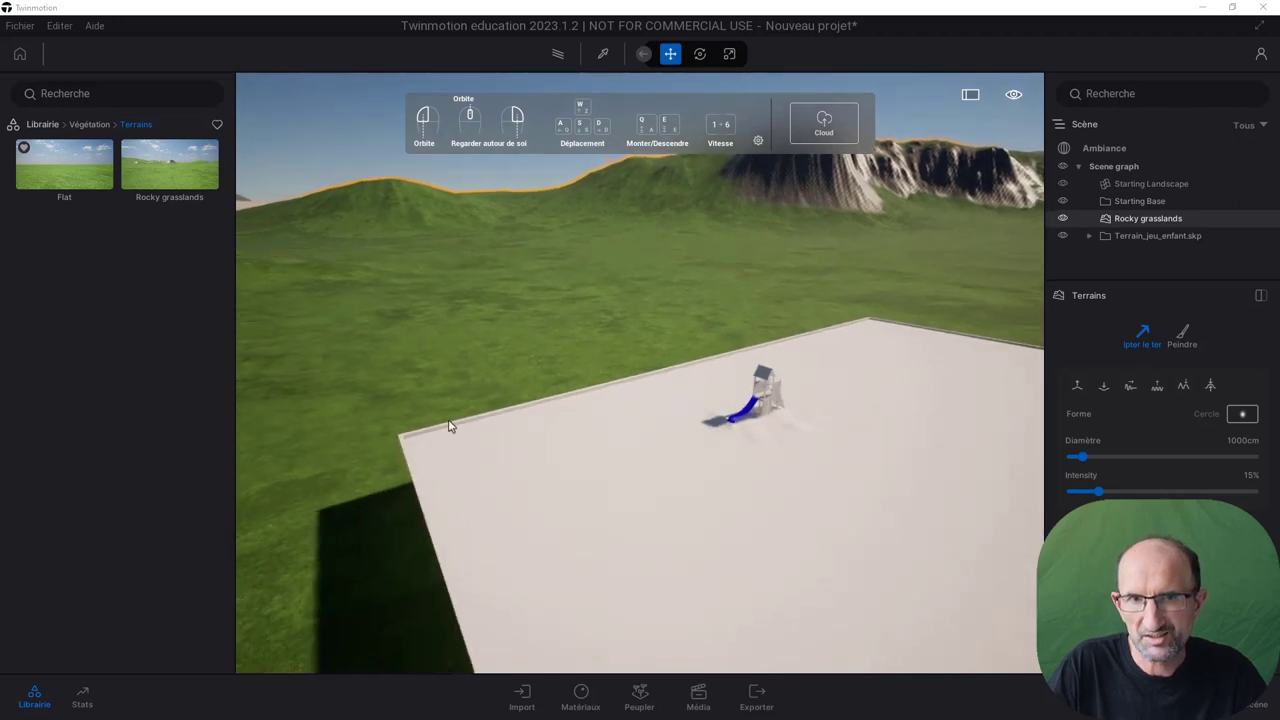
right_click_drag(449, 423, 449, 423)
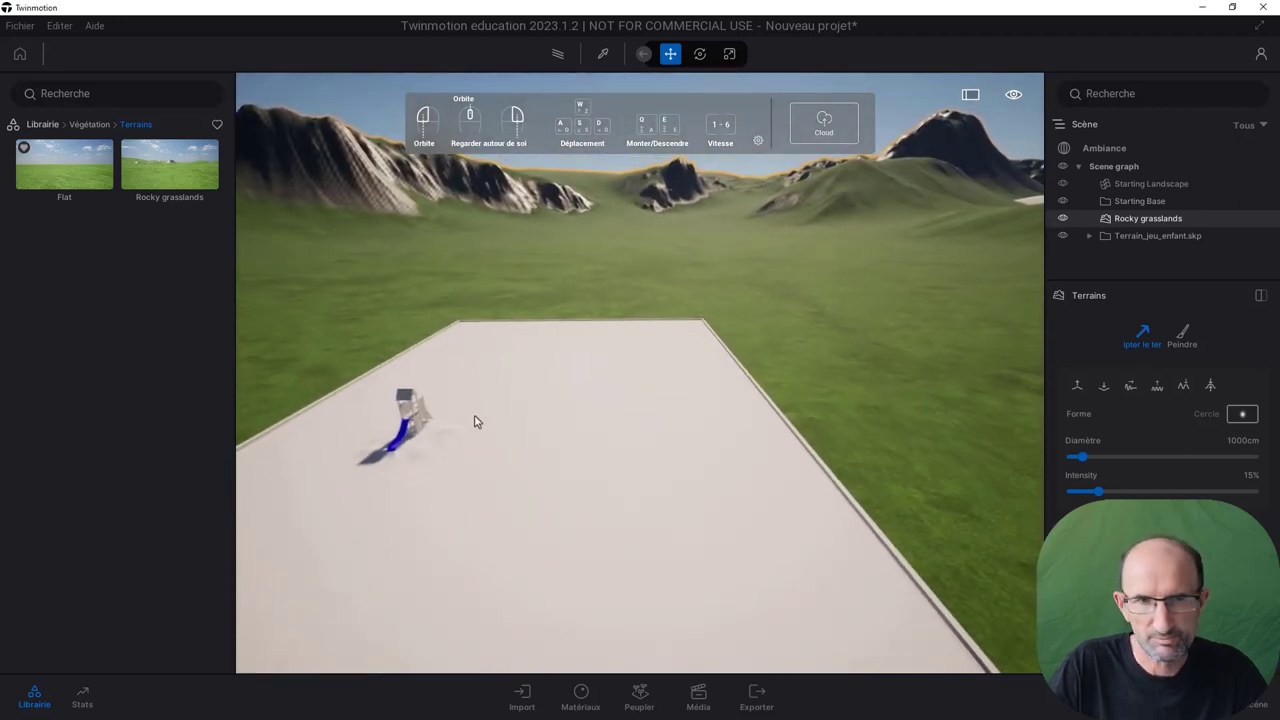
scroll(385, 532, "down", 3)
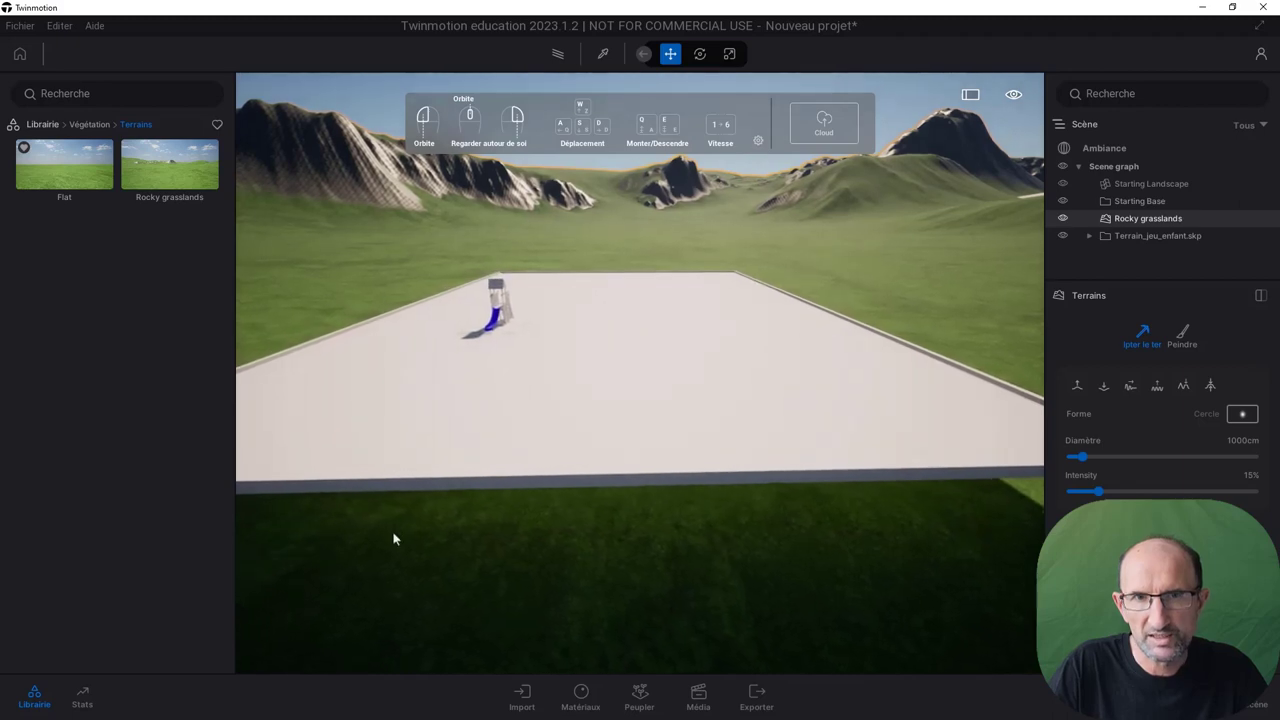
Step: Delete the imported Terrain plane and view the tower and slide on the grass
left_click(523, 458)
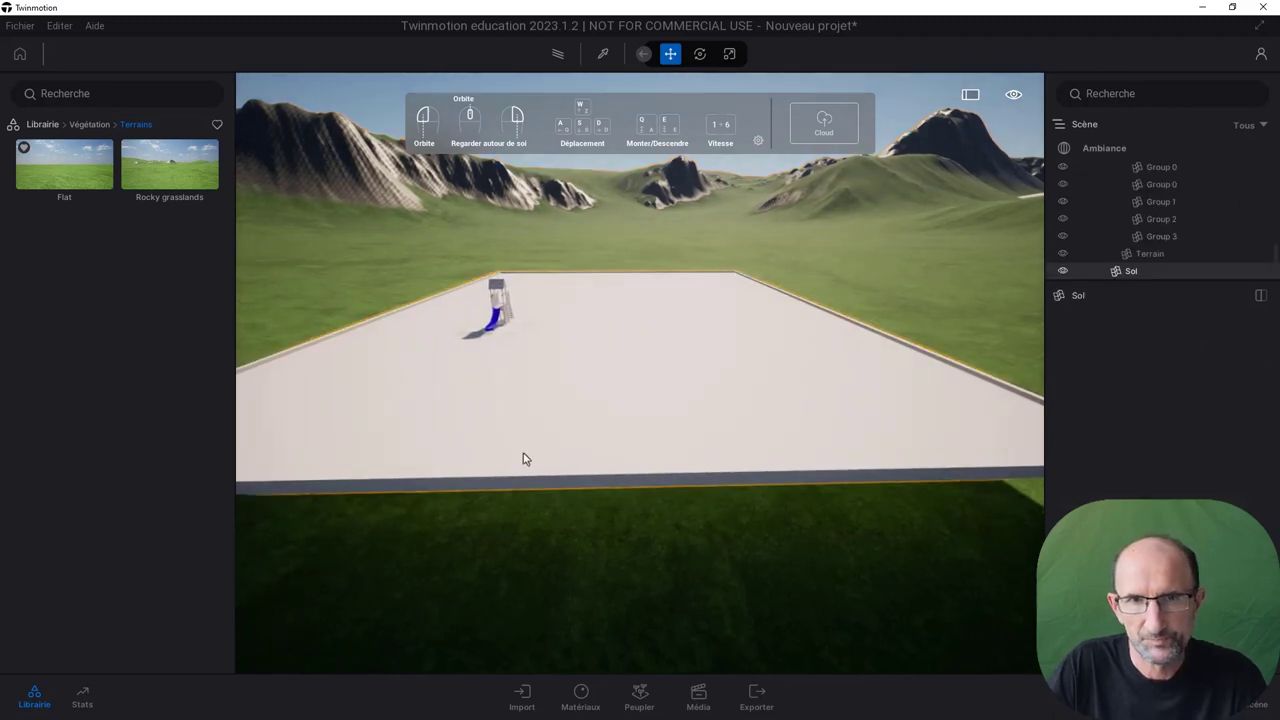
scroll(523, 458, "down", 5)
left_click(505, 351)
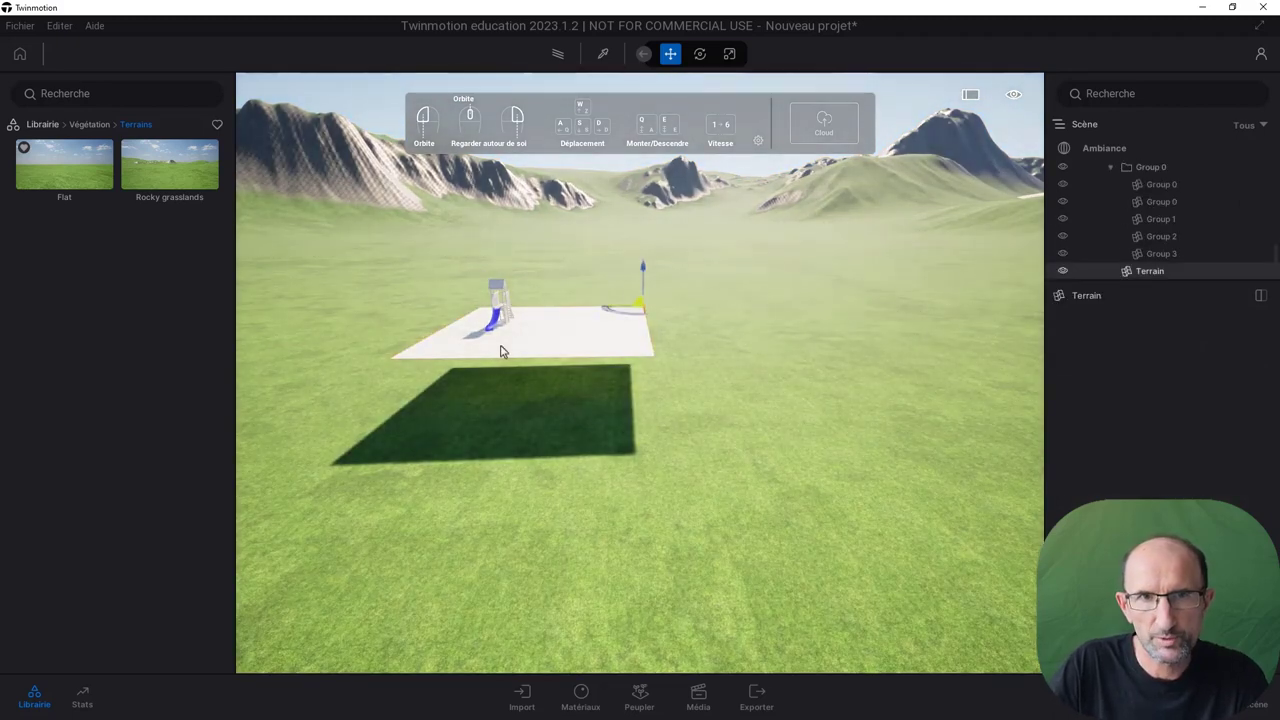
key("Delete")
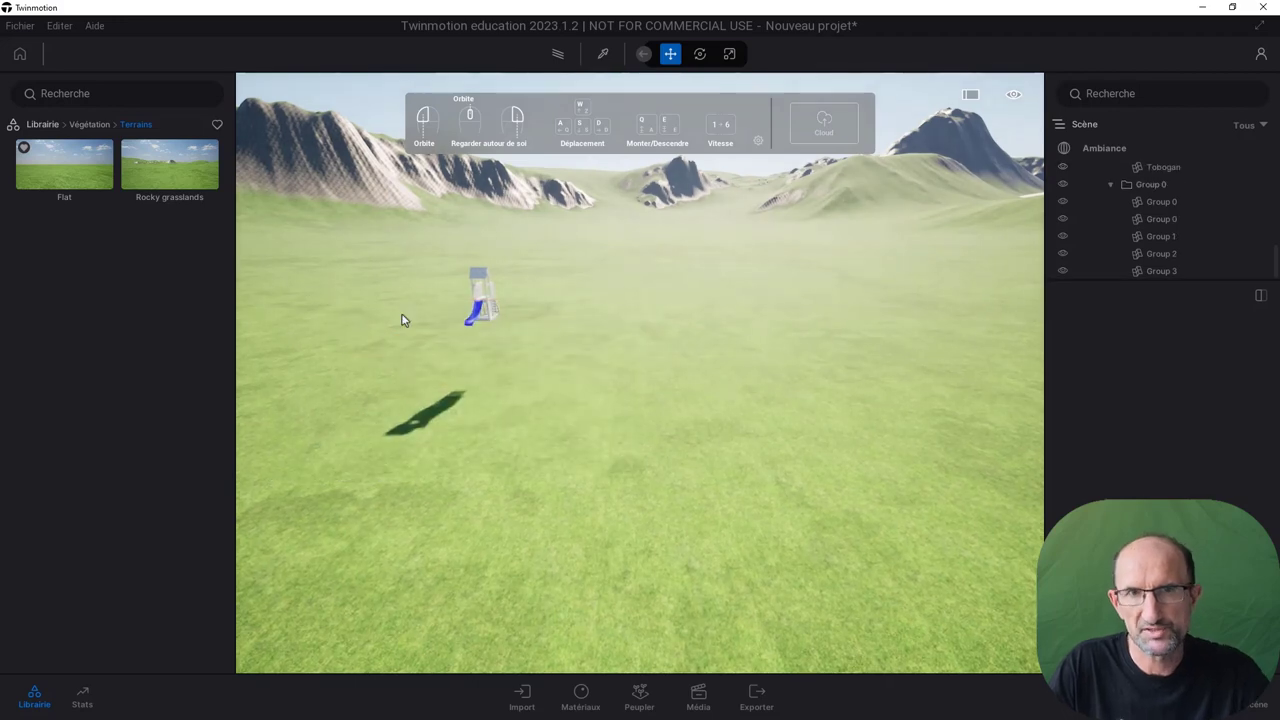
scroll(440, 319, "up", 3)
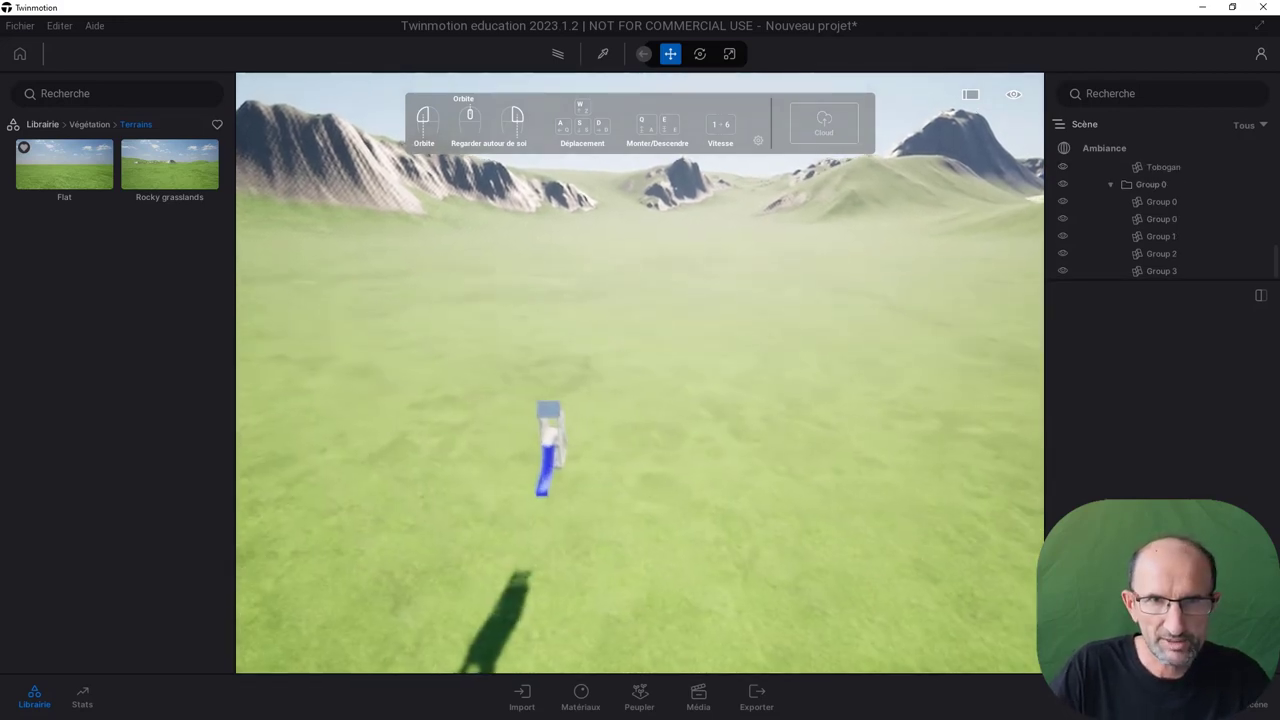
mouse_move(520, 425)
left_mouse_down()
mouse_move(509, 480)
mouse_move(580, 470)
left_mouse_up()
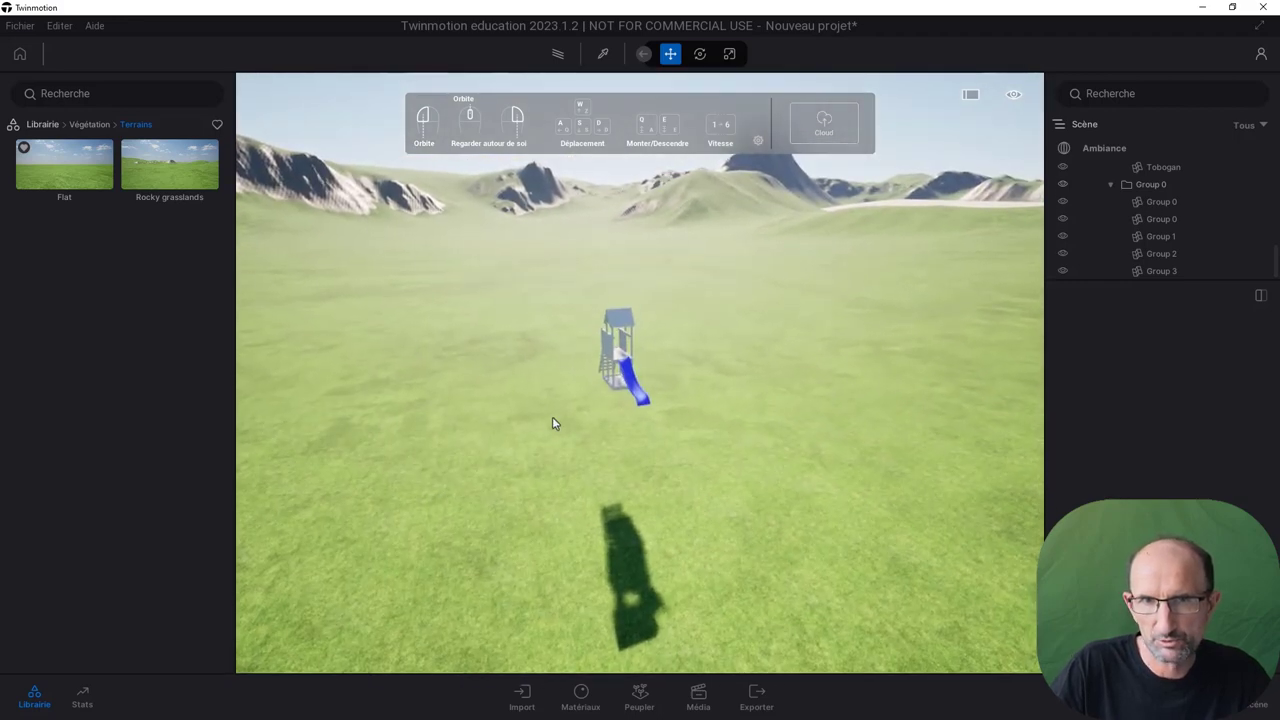
scroll(583, 392, "up", 2)
scroll(614, 363, "up", 3)
scroll(614, 363, "down", 5)
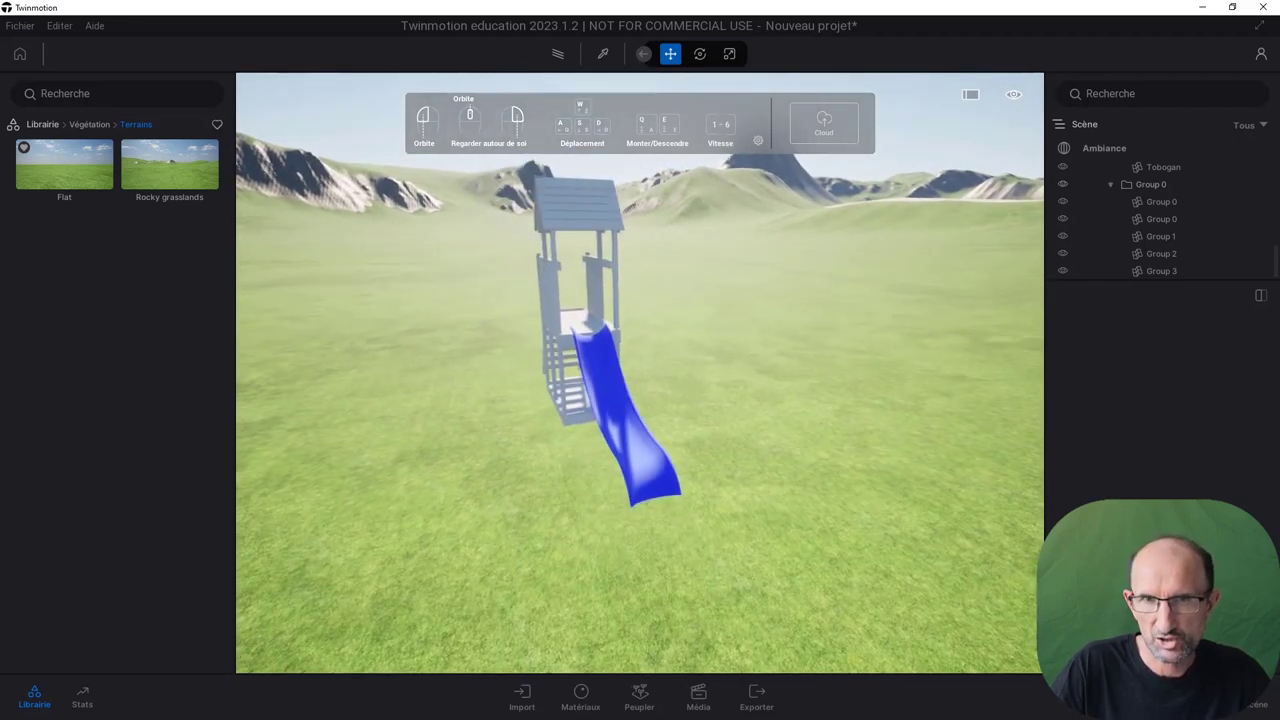
left_click_drag(614, 363, 951, 348)
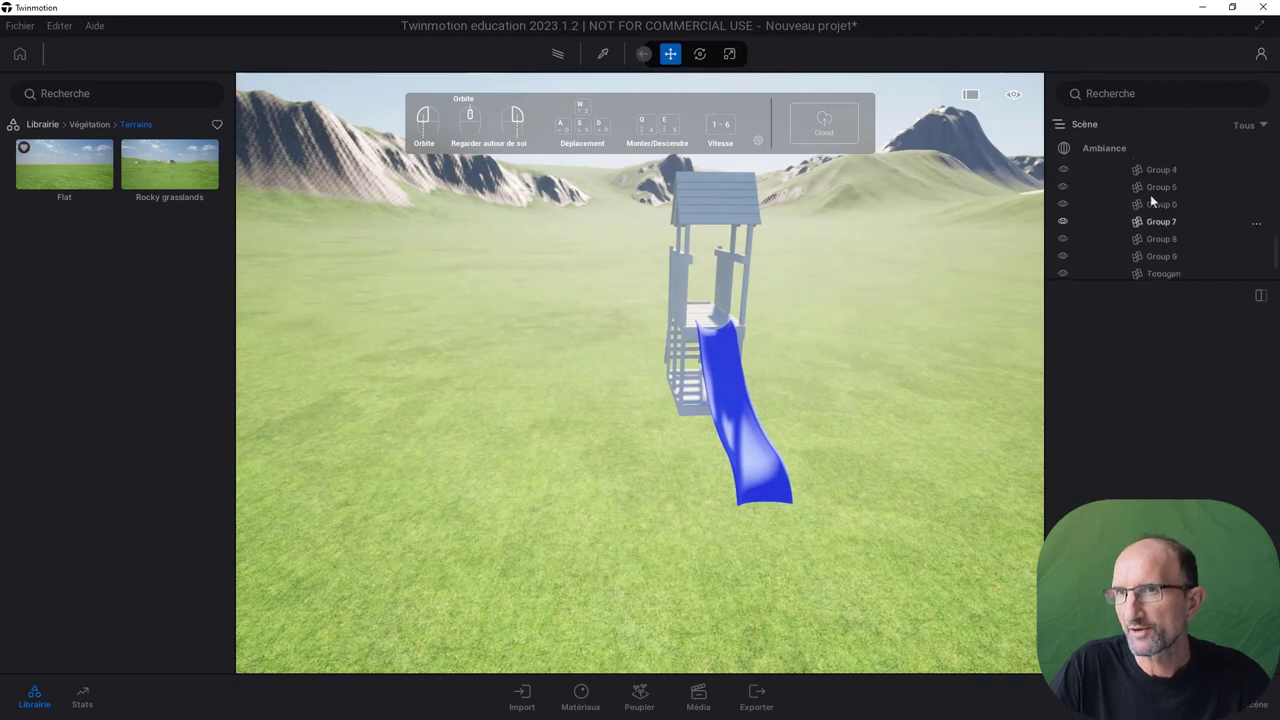
Step: Select Jeu_Parc_05 and drag it farther across the grass
scroll(1150, 194, "down", 2)
scroll(1176, 208, "down", 3)
scroll(1177, 212, "up", 2)
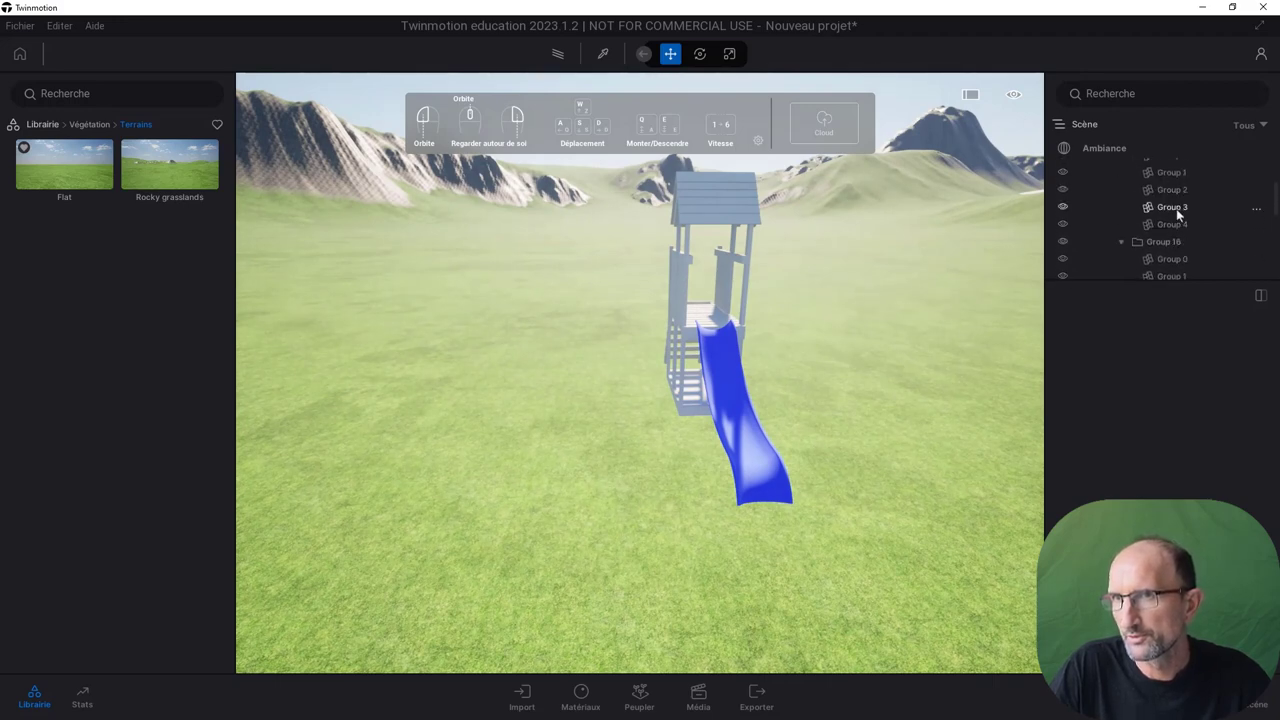
scroll(1177, 212, "up", 2)
scroll(1177, 212, "up", 2)
scroll(1177, 212, "up", 1)
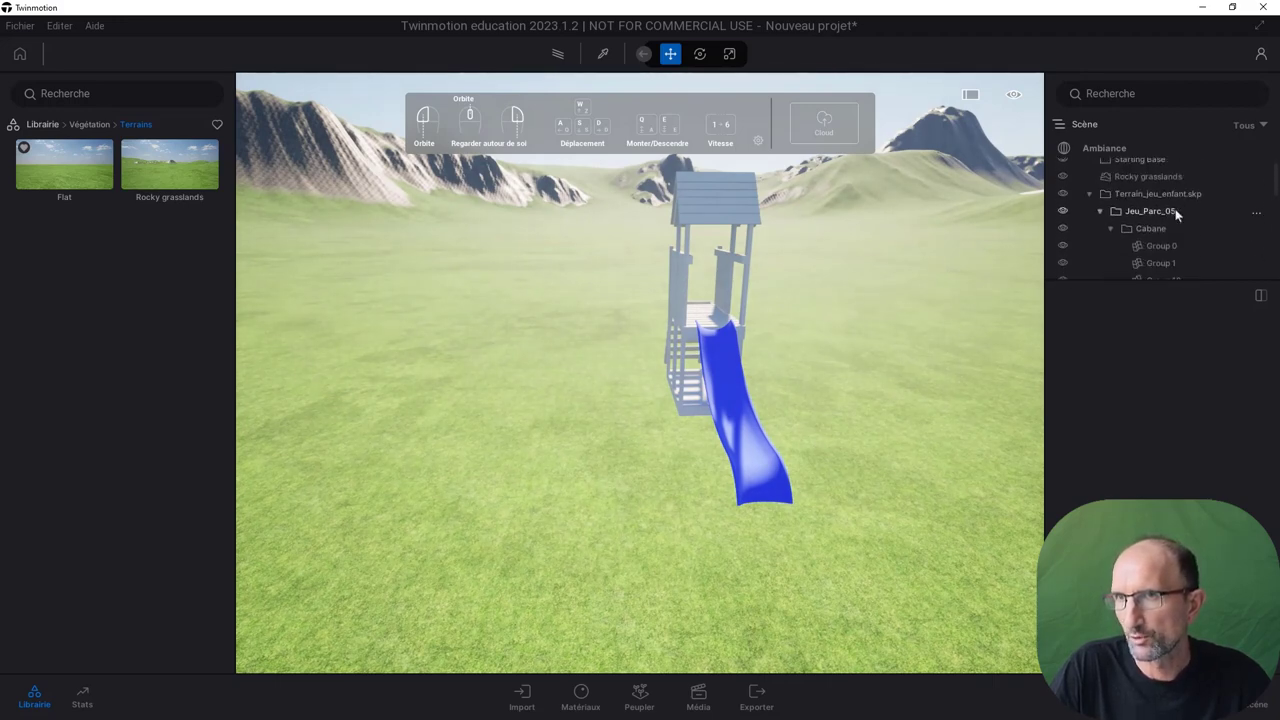
scroll(1177, 212, "up", 2)
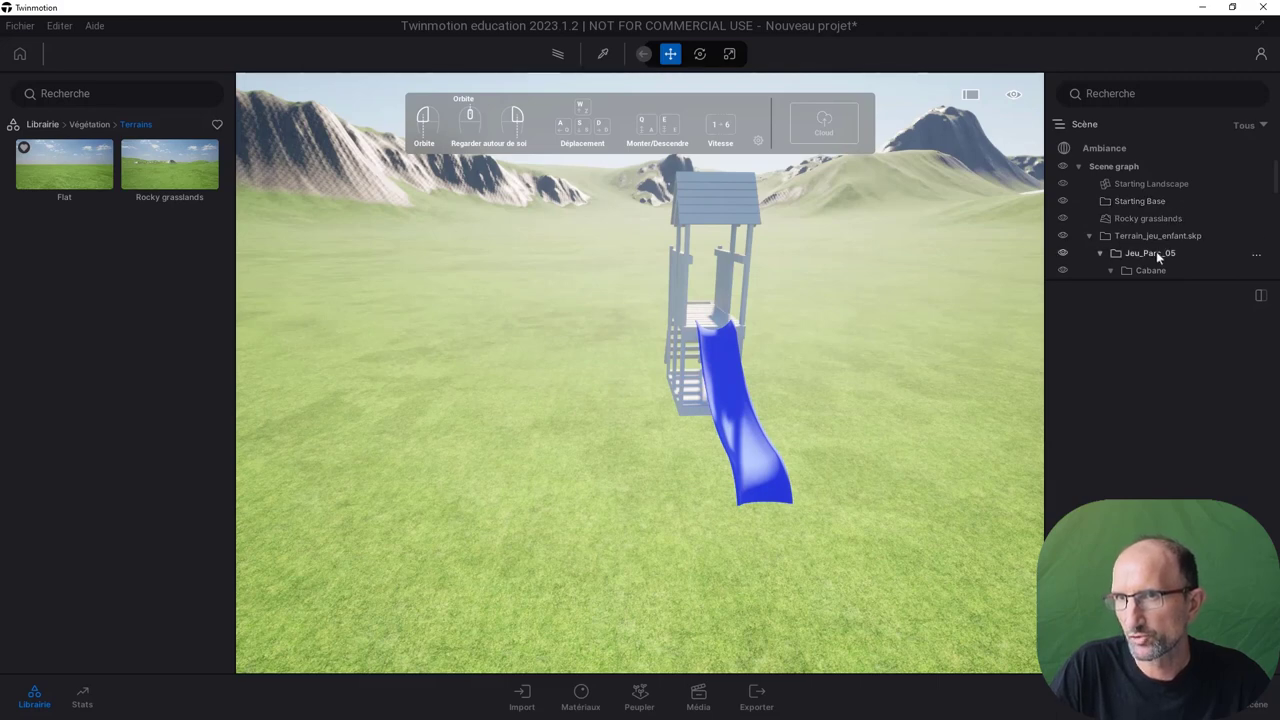
left_click(1158, 254)
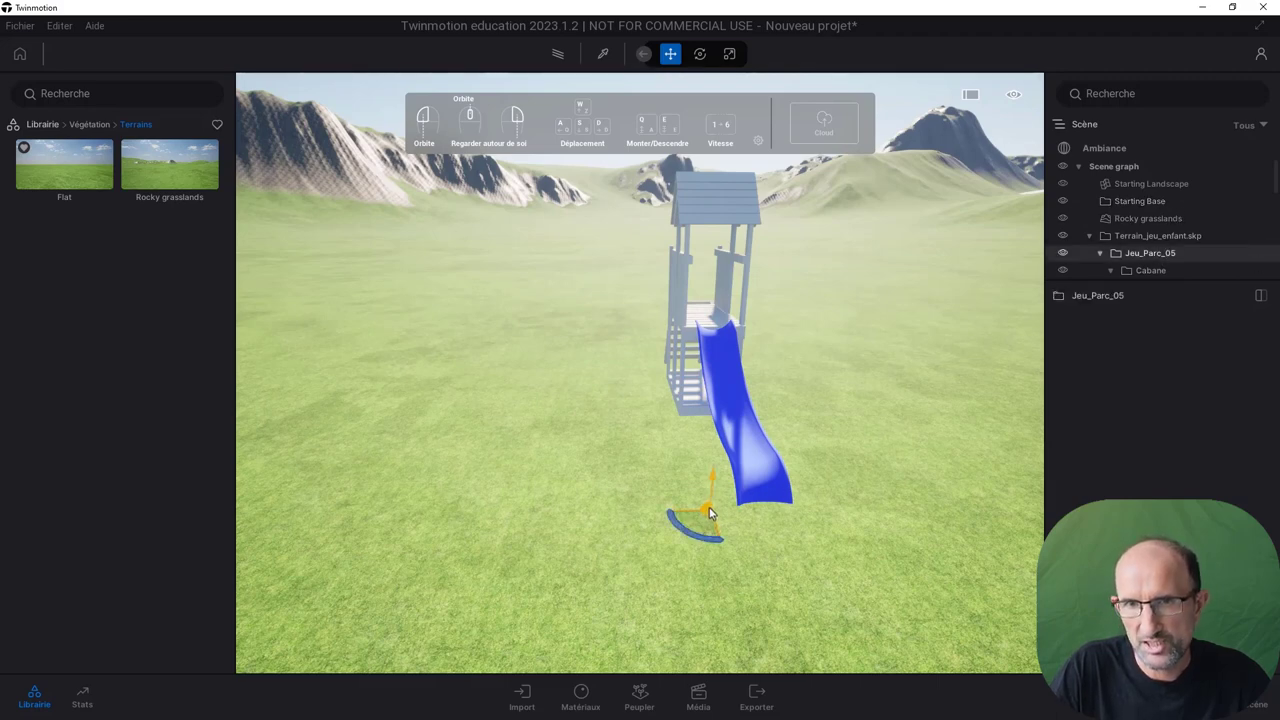
left_click_drag(708, 513, 652, 452)
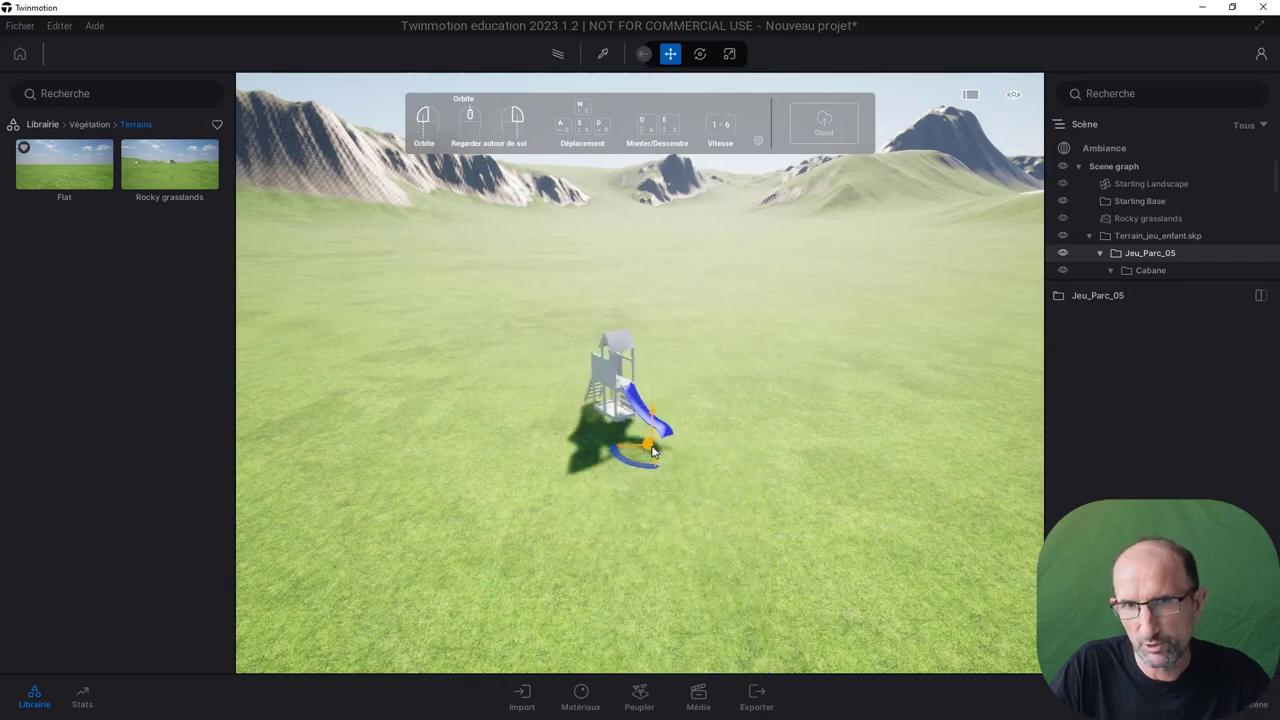
scroll(628, 438, "up", 3)
scroll(631, 435, "up", 3)
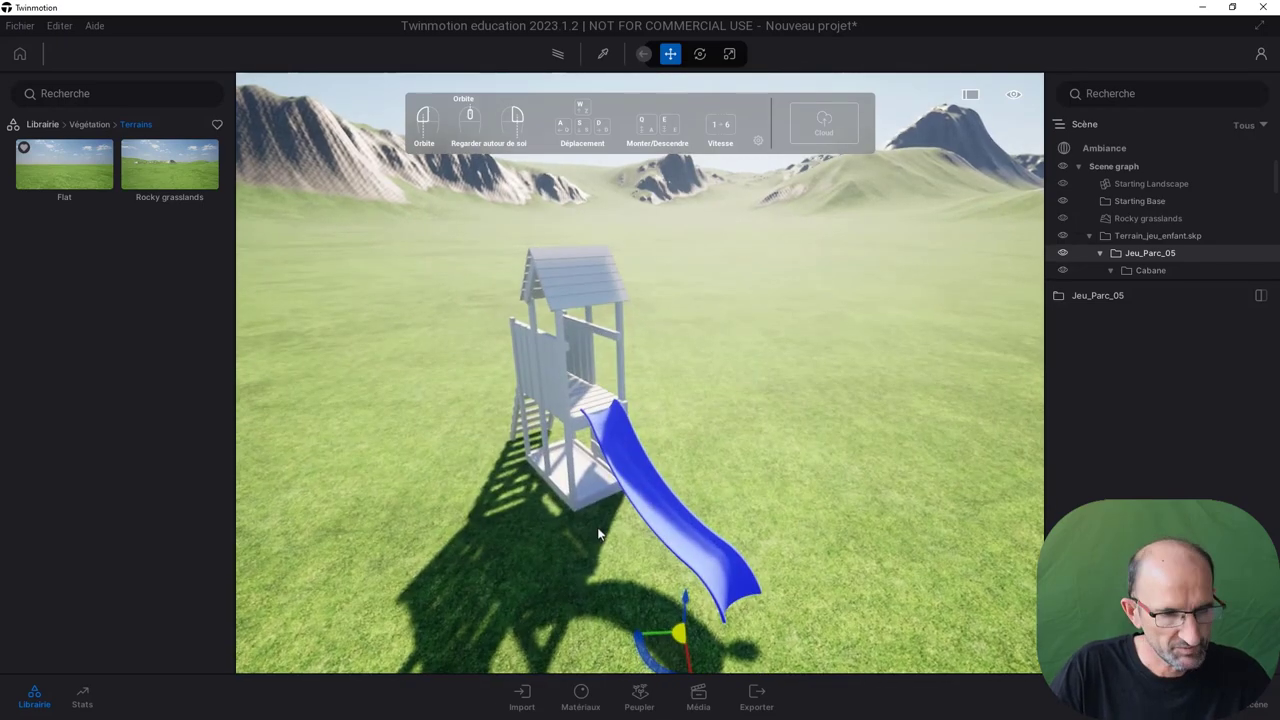
Step: Select the Rocky grasslands terrain to show its raise brush settings (1000cm, 15%)
key("q")
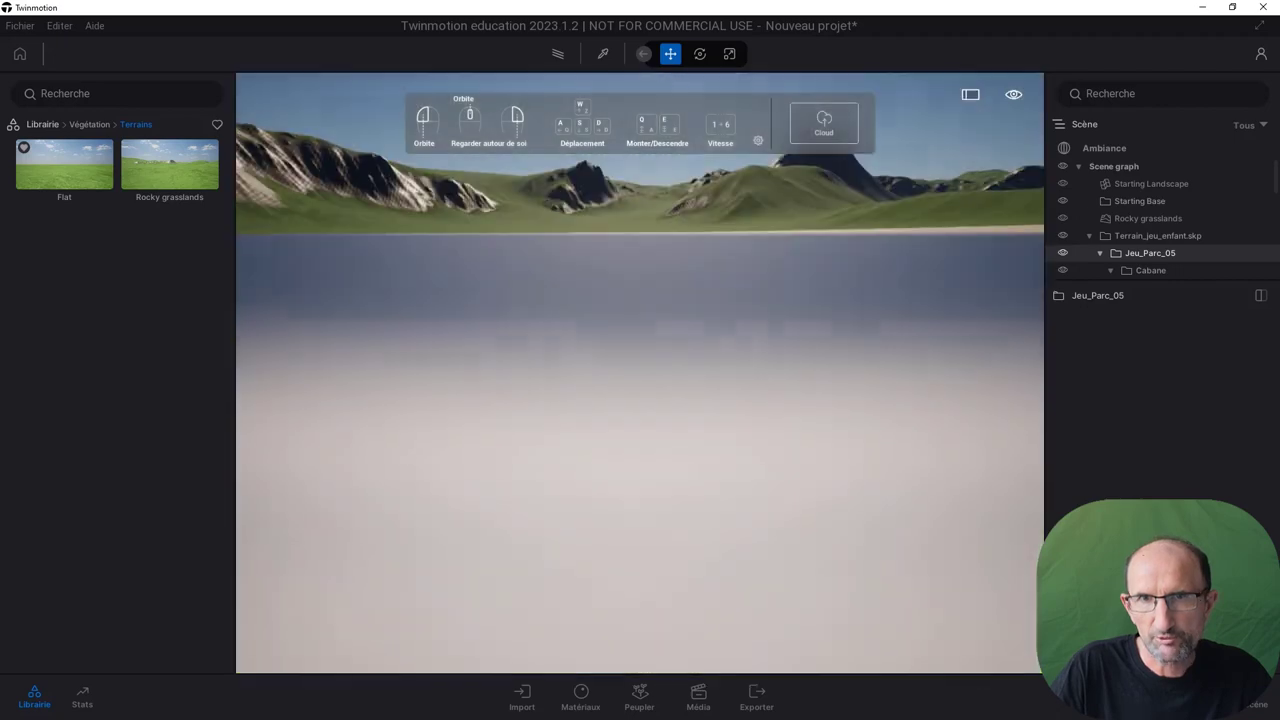
key("e")
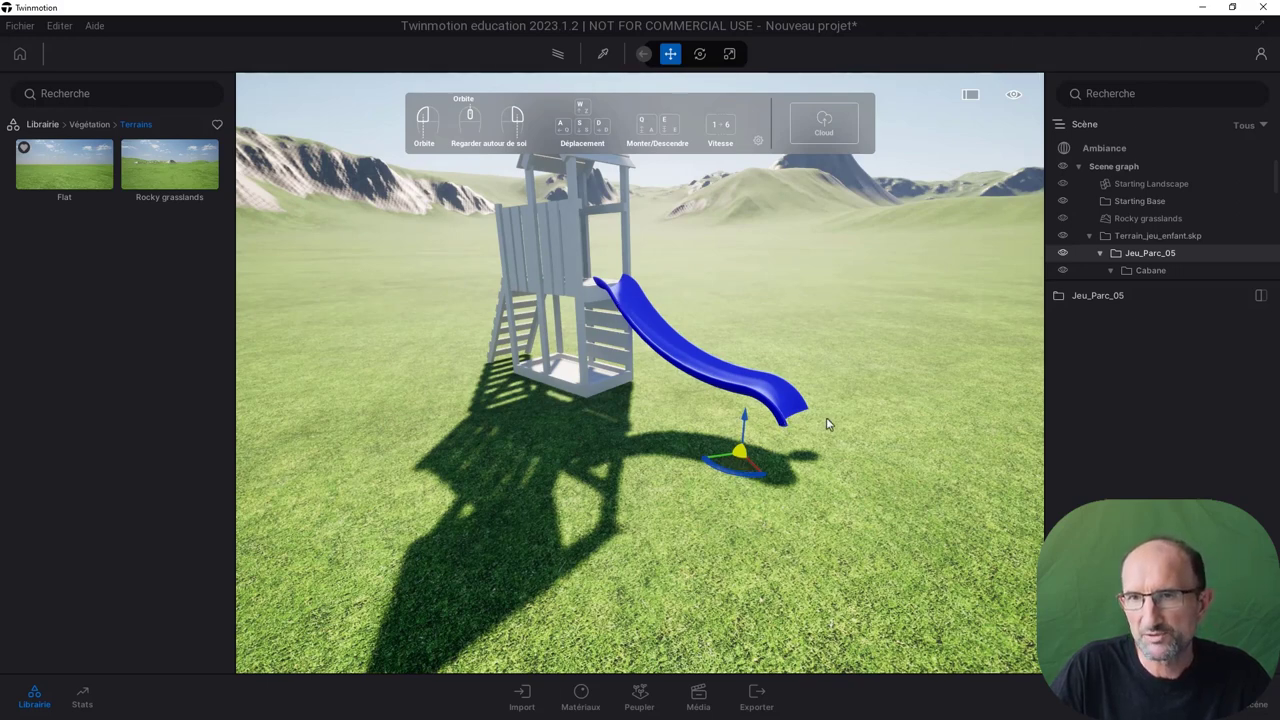
left_click(686, 514)
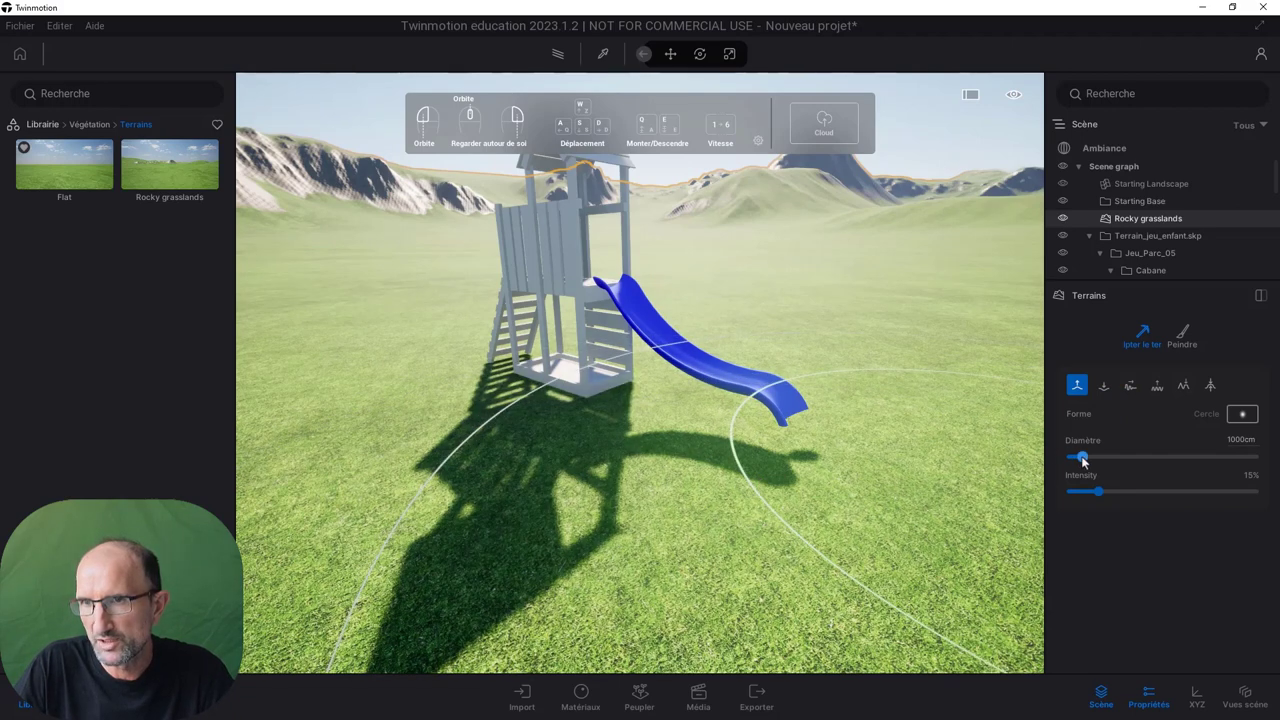
Step: Set the brush Diamètre to 350cm and zoom in toward the playground
left_click_drag(1082, 457, 1075, 457)
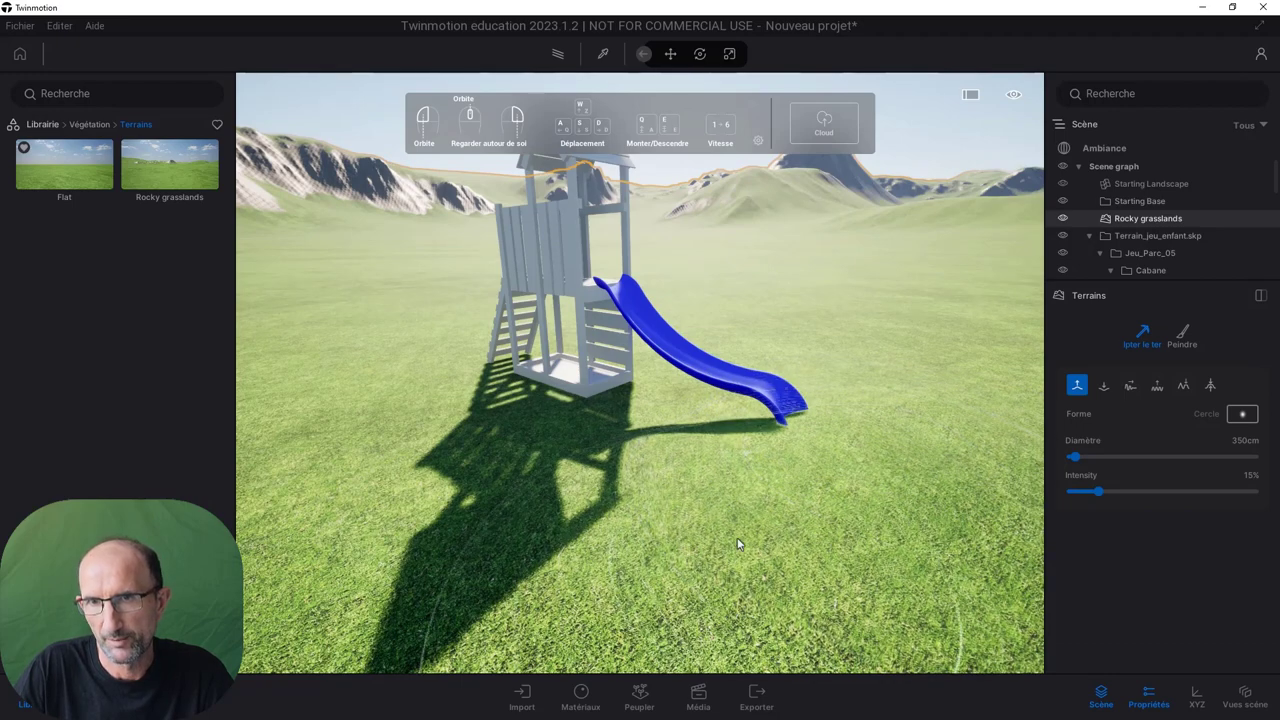
mouse_move(883, 445)
right_mouse_down()
mouse_move(820, 440)
mouse_move(628, 289)
right_mouse_up()
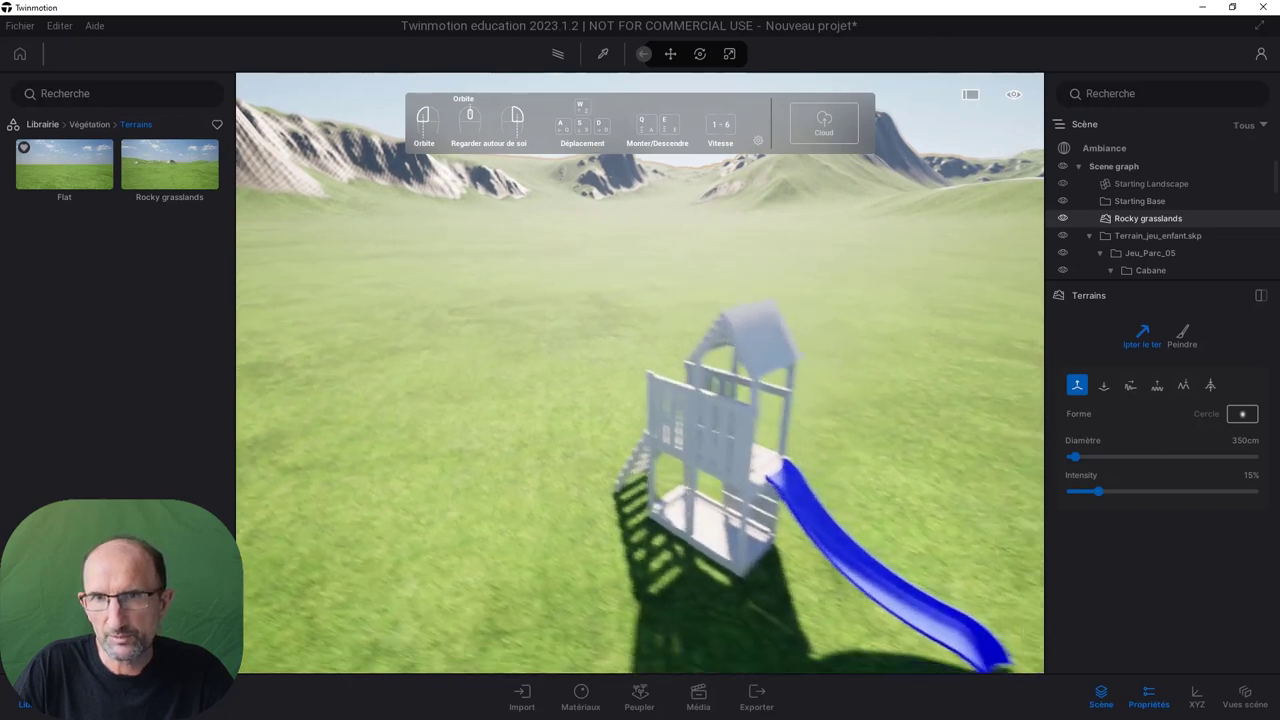
scroll(628, 289, "up", 2)
scroll(640, 285, "up", 2)
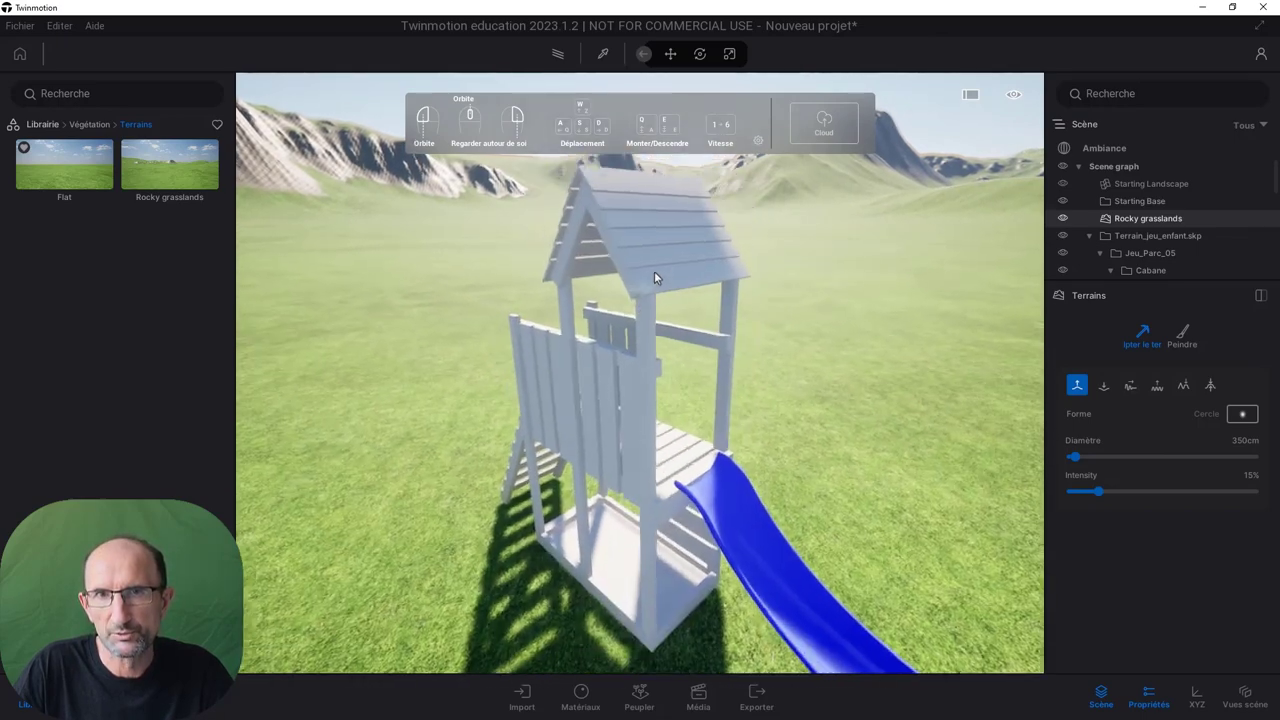
scroll(657, 277, "up", 2)
scroll(657, 277, "up", 2)
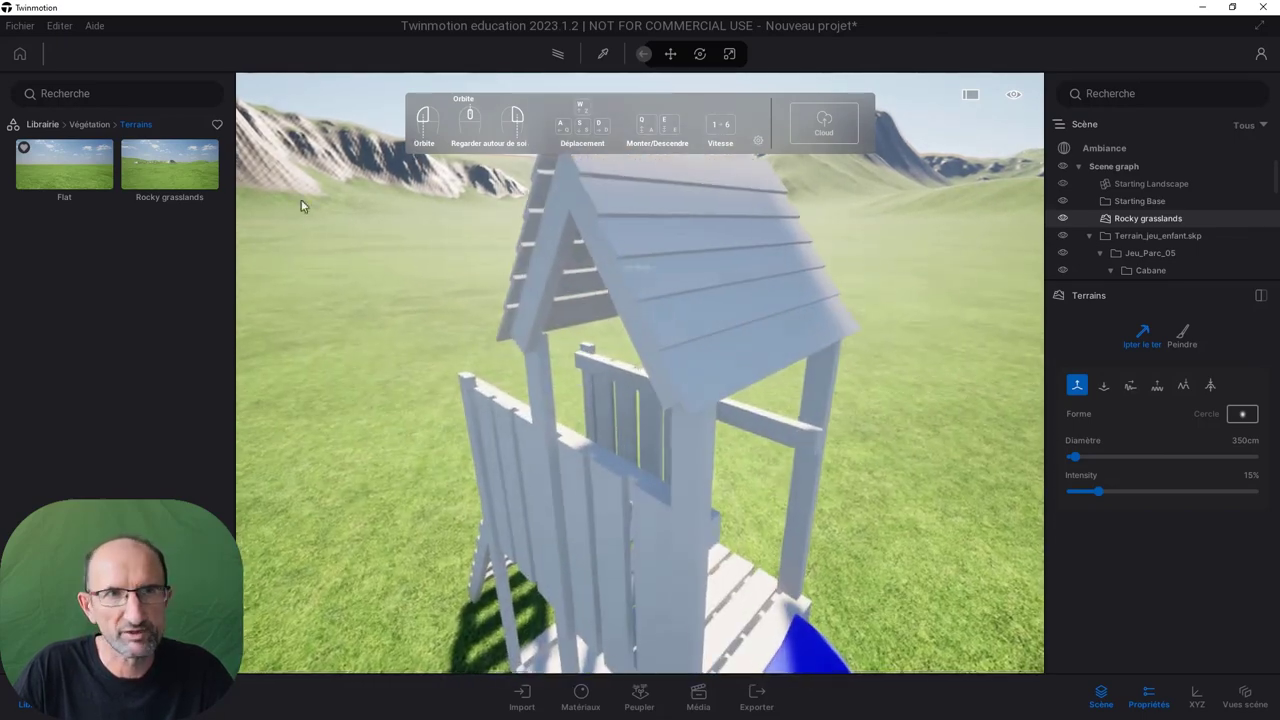
Step: Try Wood siding 01 from Matériaux > Bois on the whole model, then undo it
left_click(38, 125)
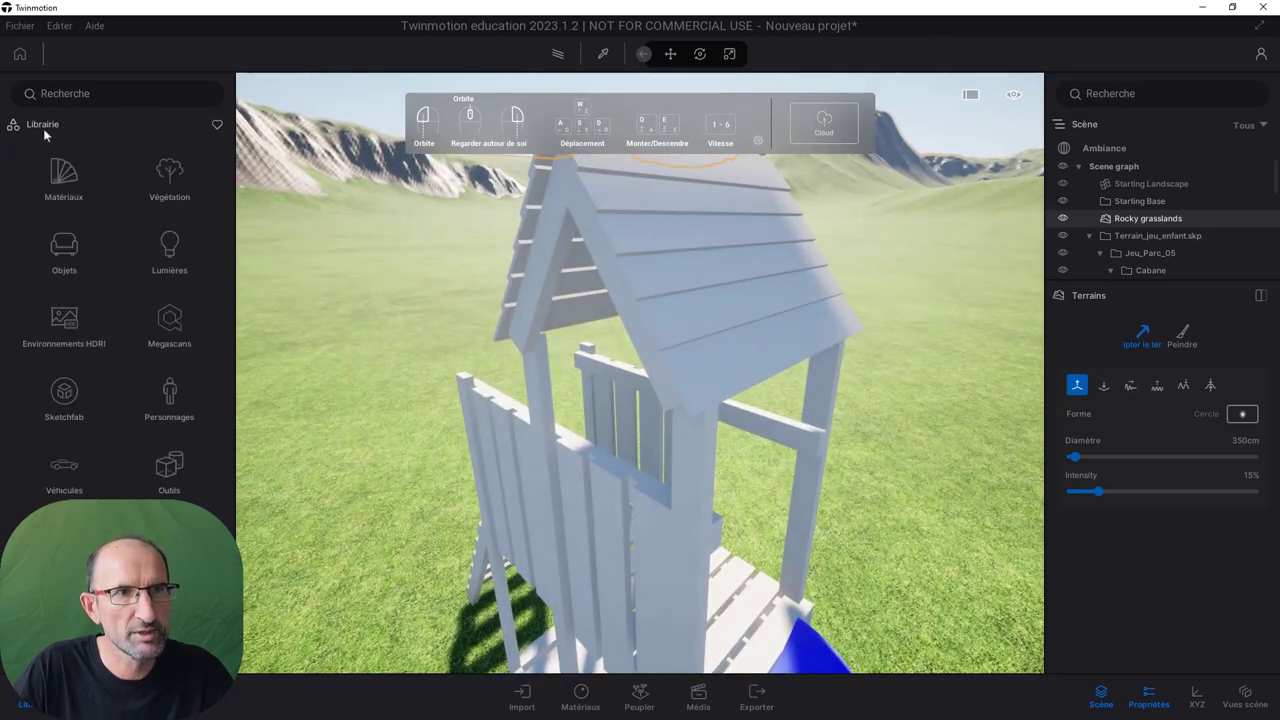
left_click(66, 178)
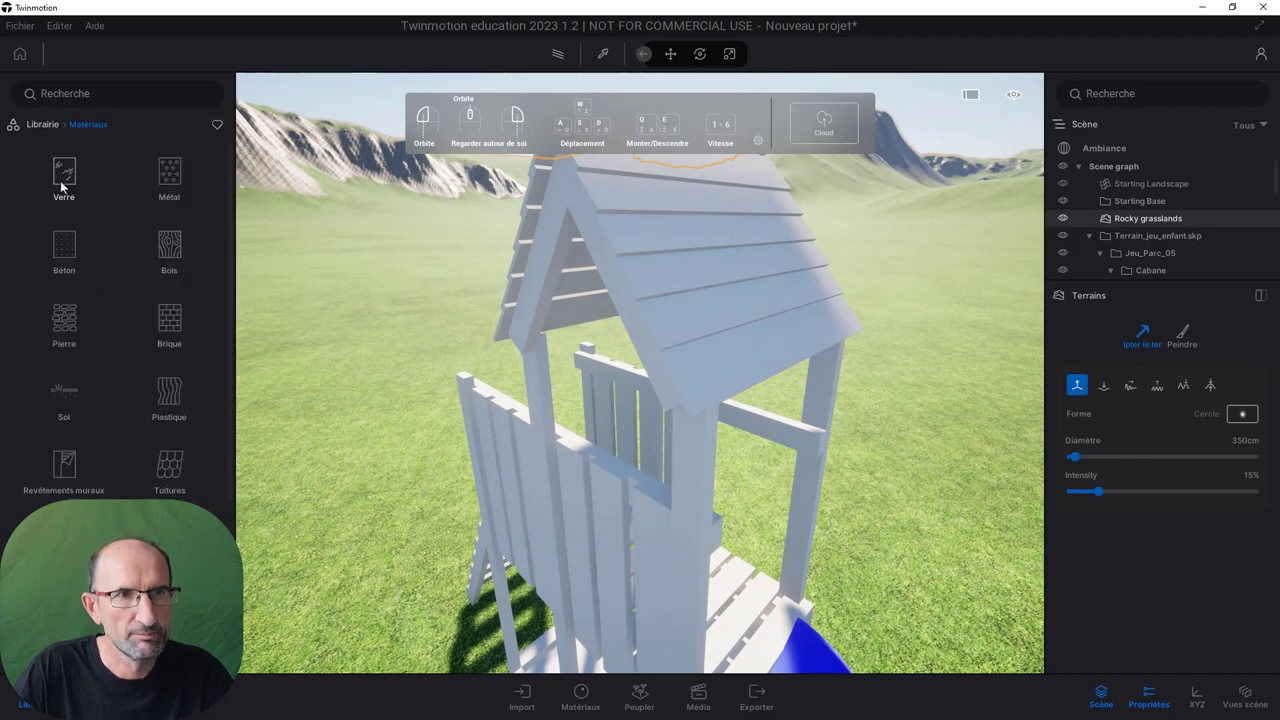
left_click(170, 247)
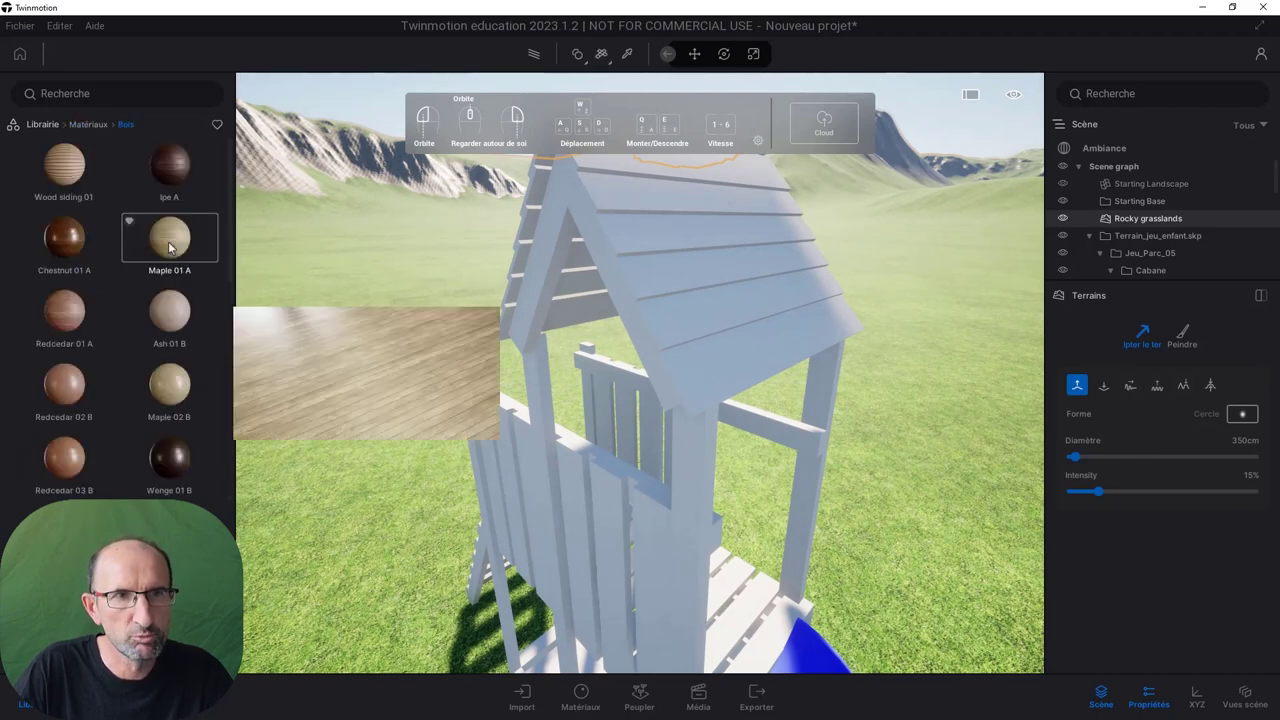
left_click(60, 170)
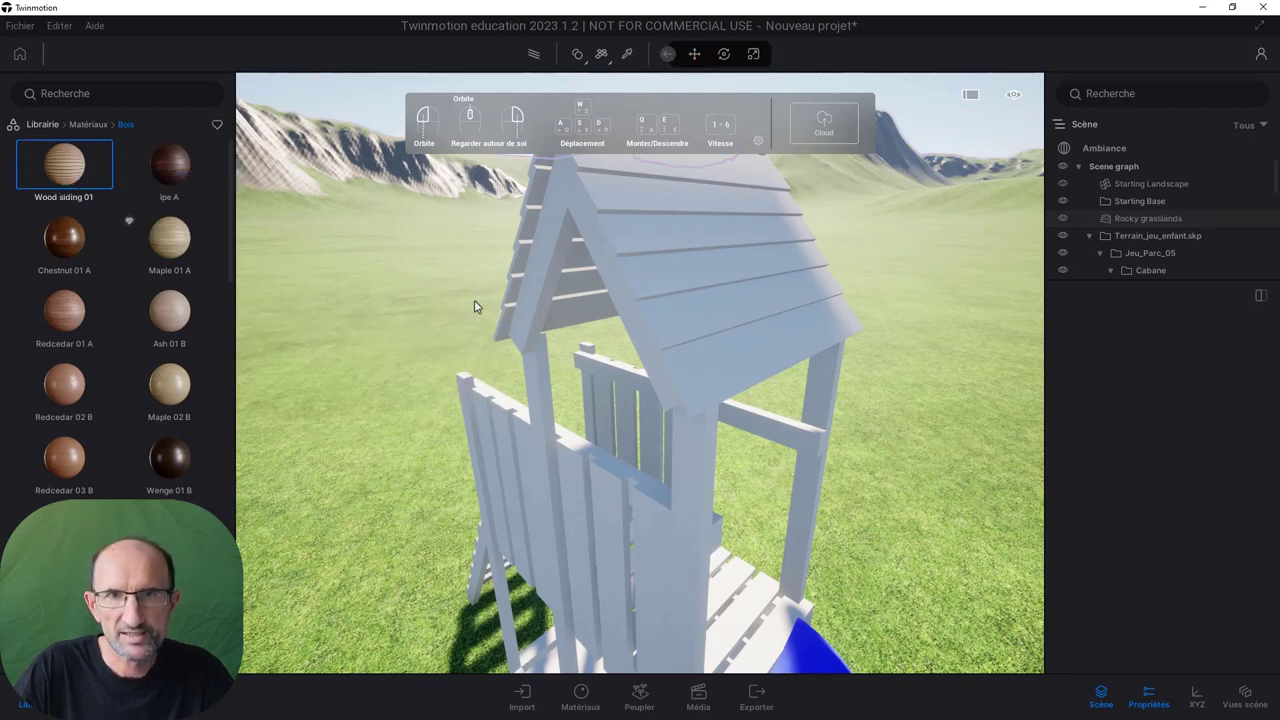
left_click_drag(474, 300, 668, 326)
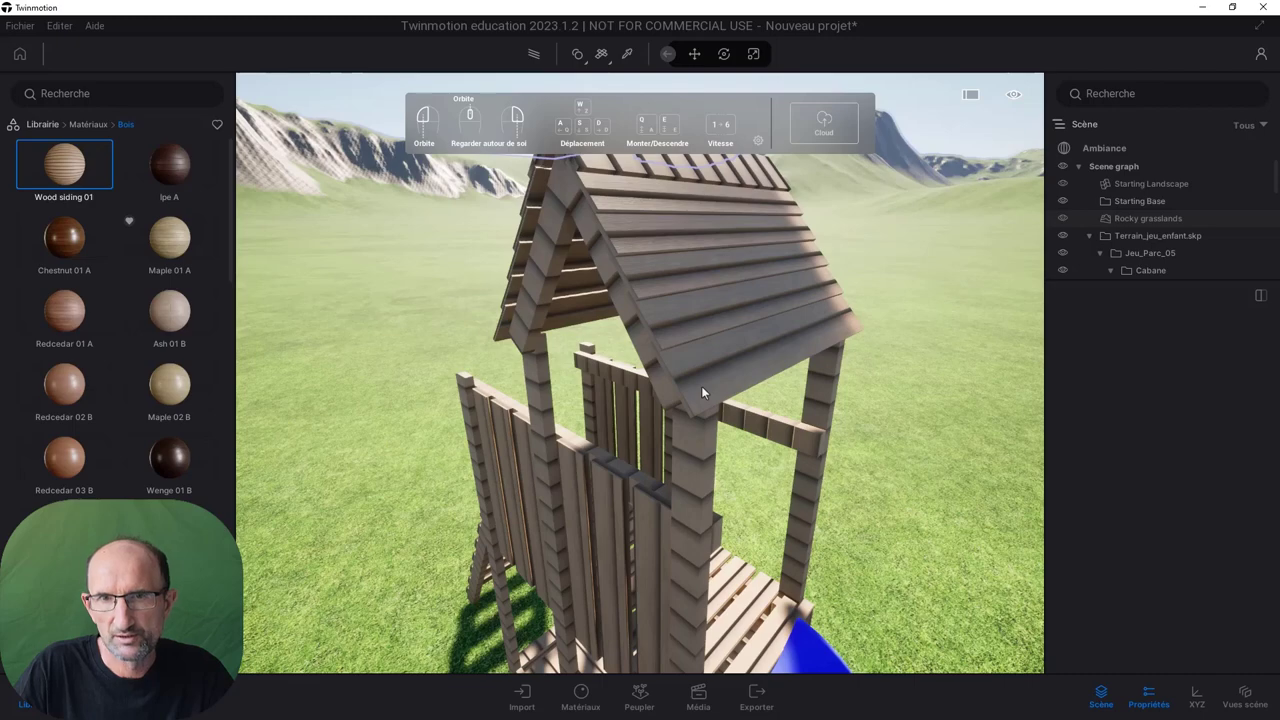
key("ctrl+z")
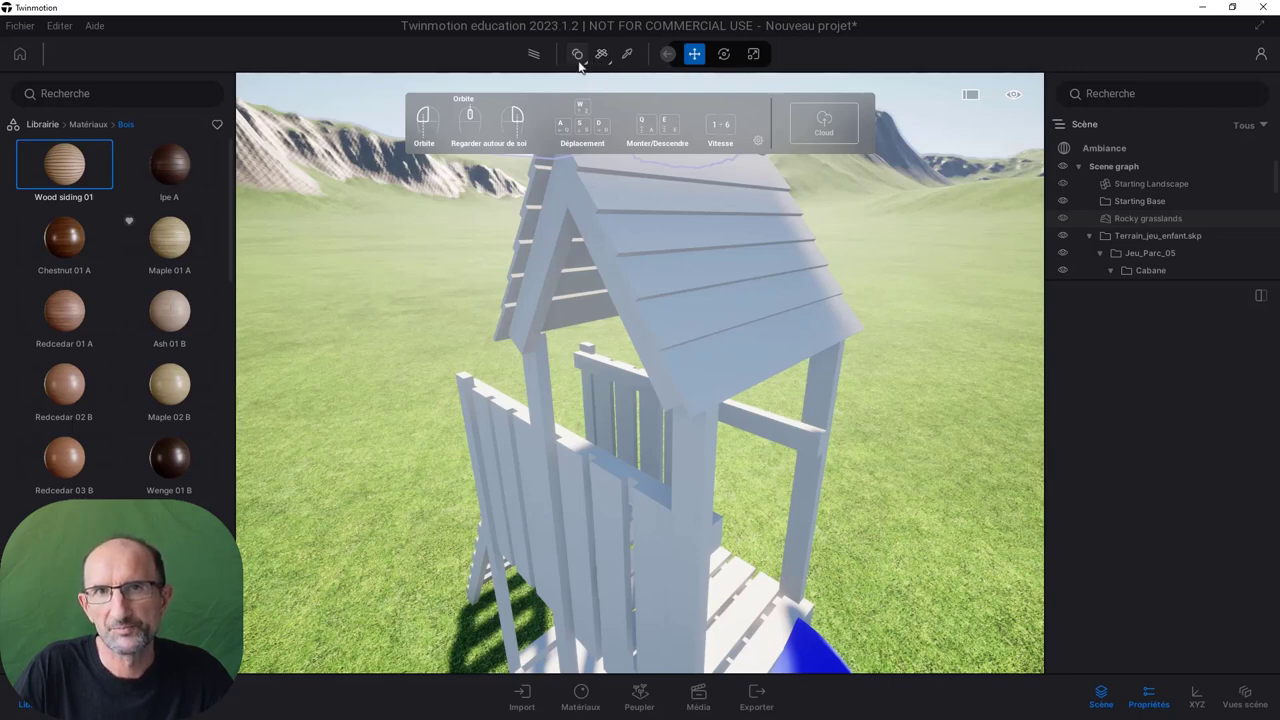
Step: Set the material tool to 'Appliquer à l'objet'
left_click(585, 60)
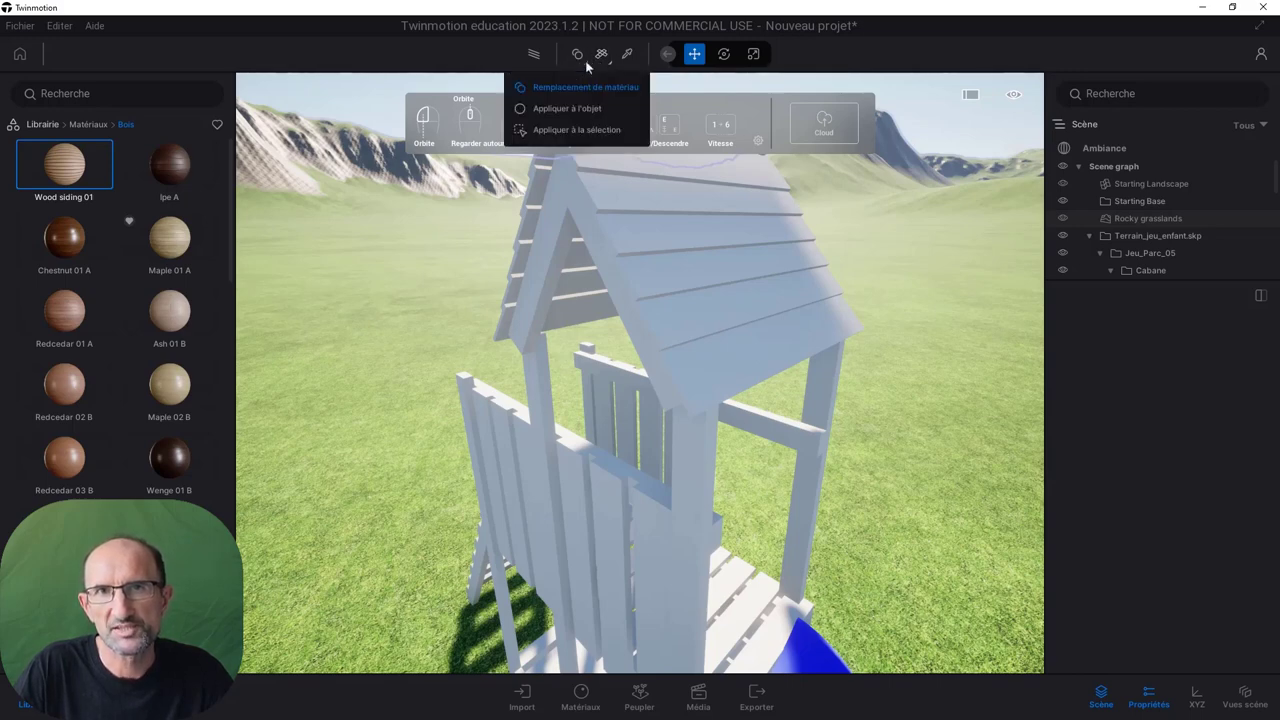
left_click(571, 113)
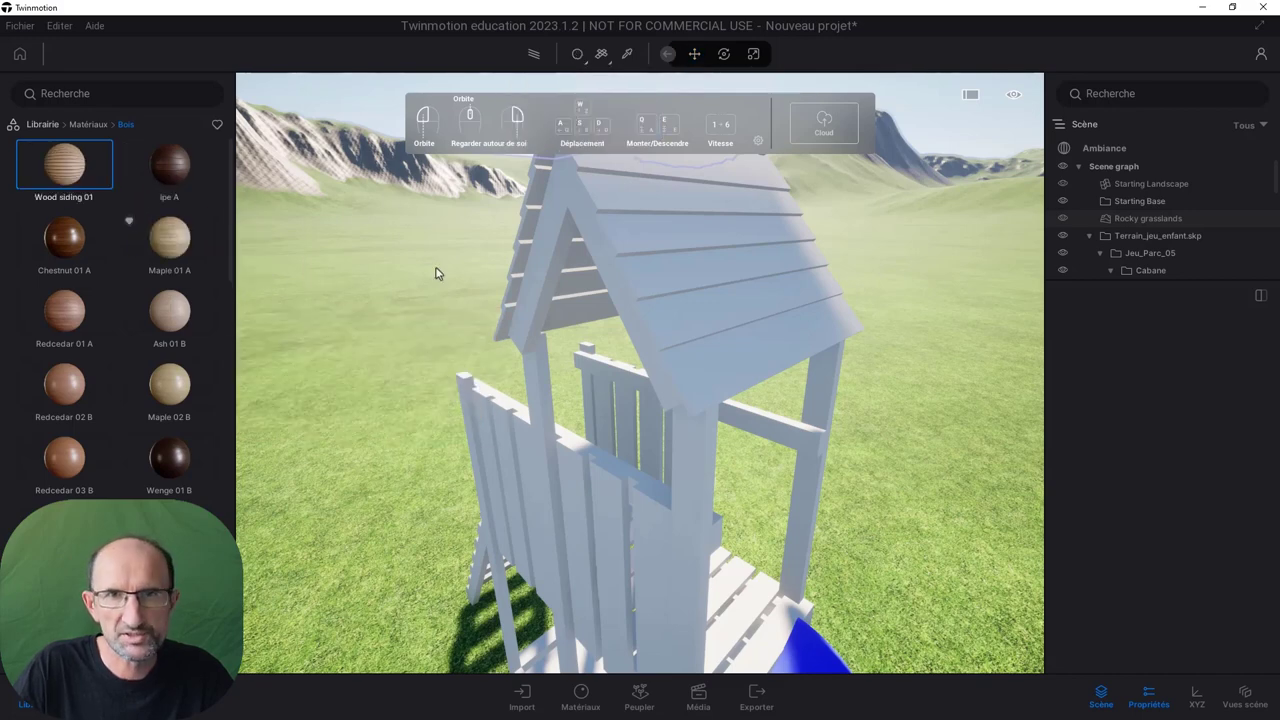
Step: Apply the Wood siding 01 texture to every playhouse roof plank, top to bottom
left_click(638, 244)
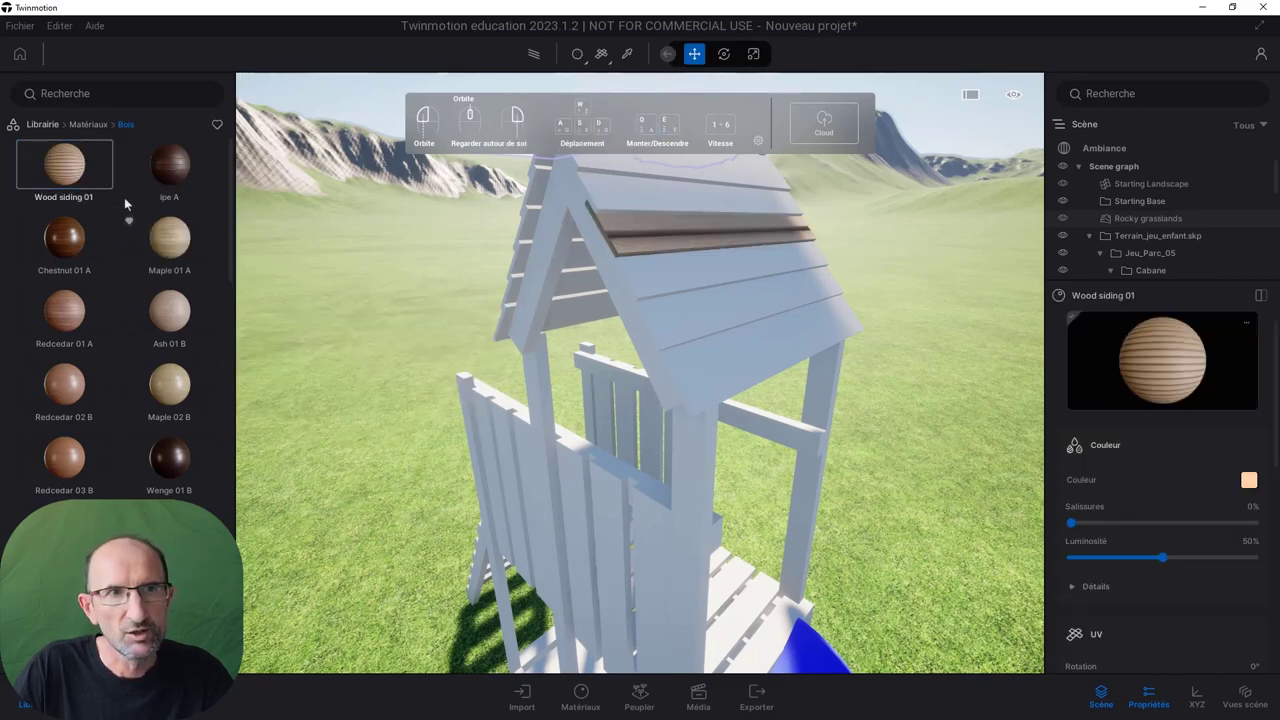
left_click(606, 194)
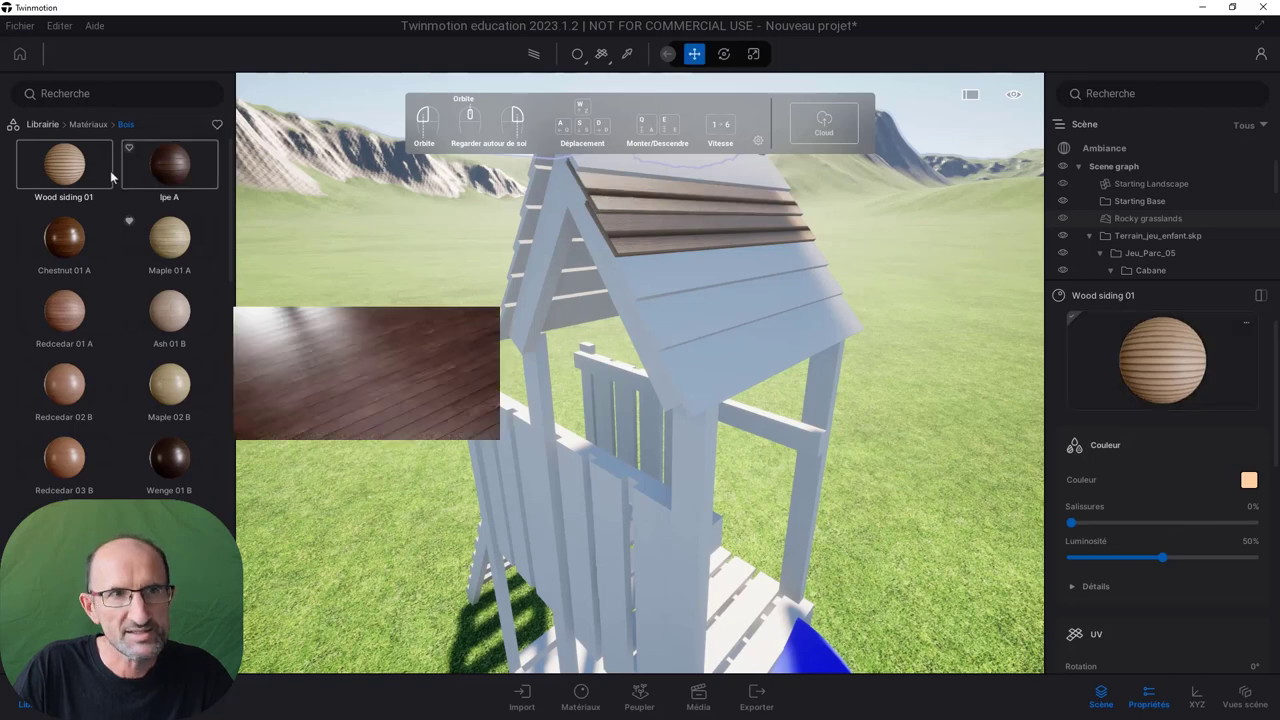
left_click(678, 268)
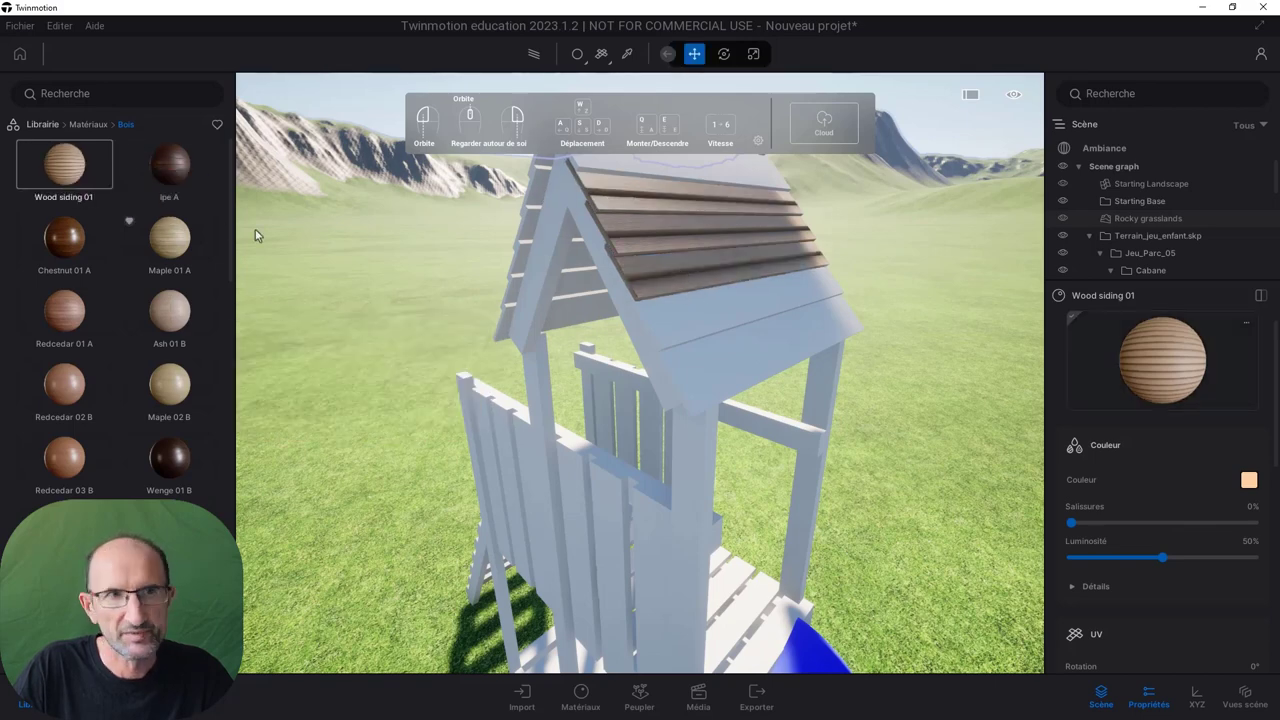
left_click_drag(70, 180, 704, 333)
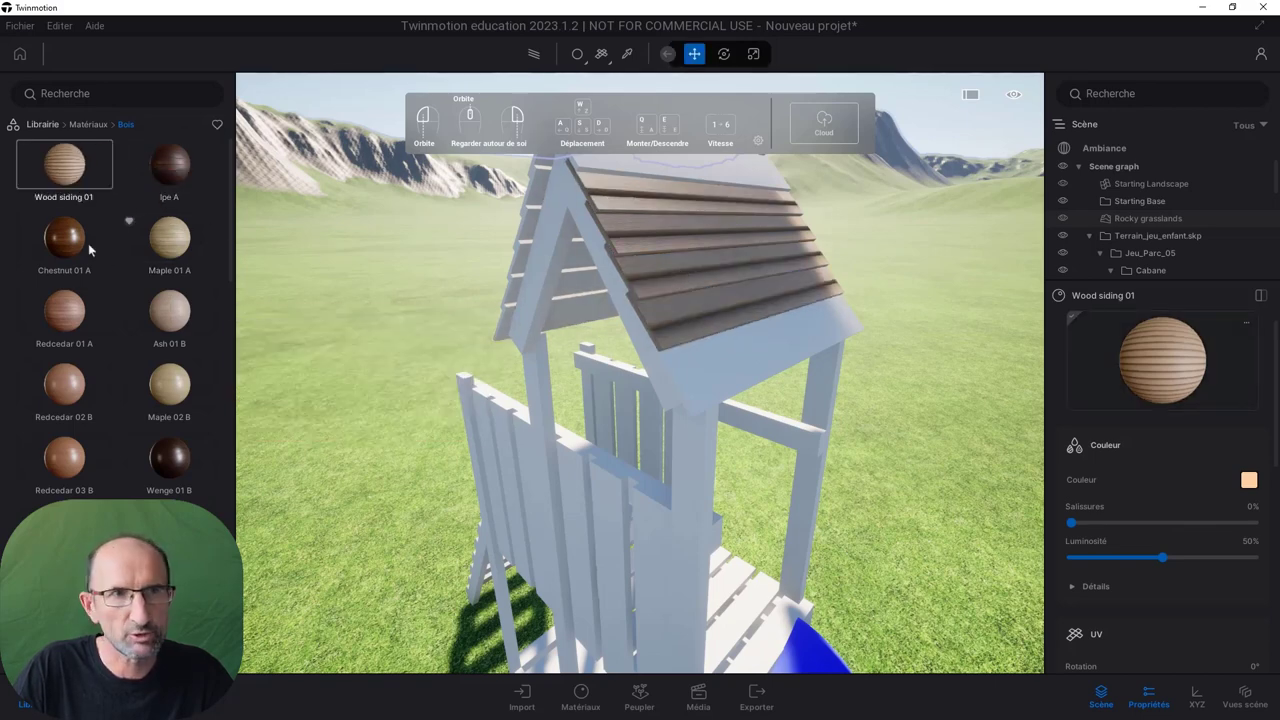
left_click_drag(80, 172, 696, 370)
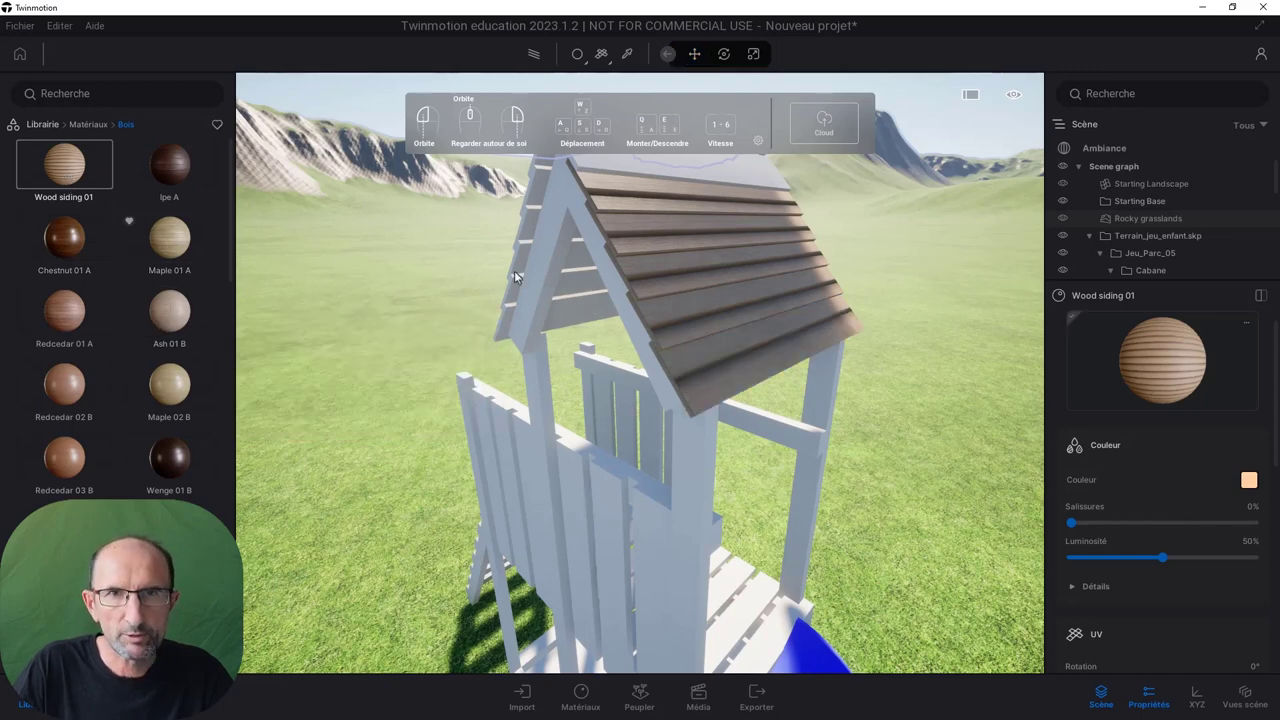
Step: Try Ash 01 B on the left roof side, undo it, and orbit to the slide side
left_click_drag(300, 318, 540, 270)
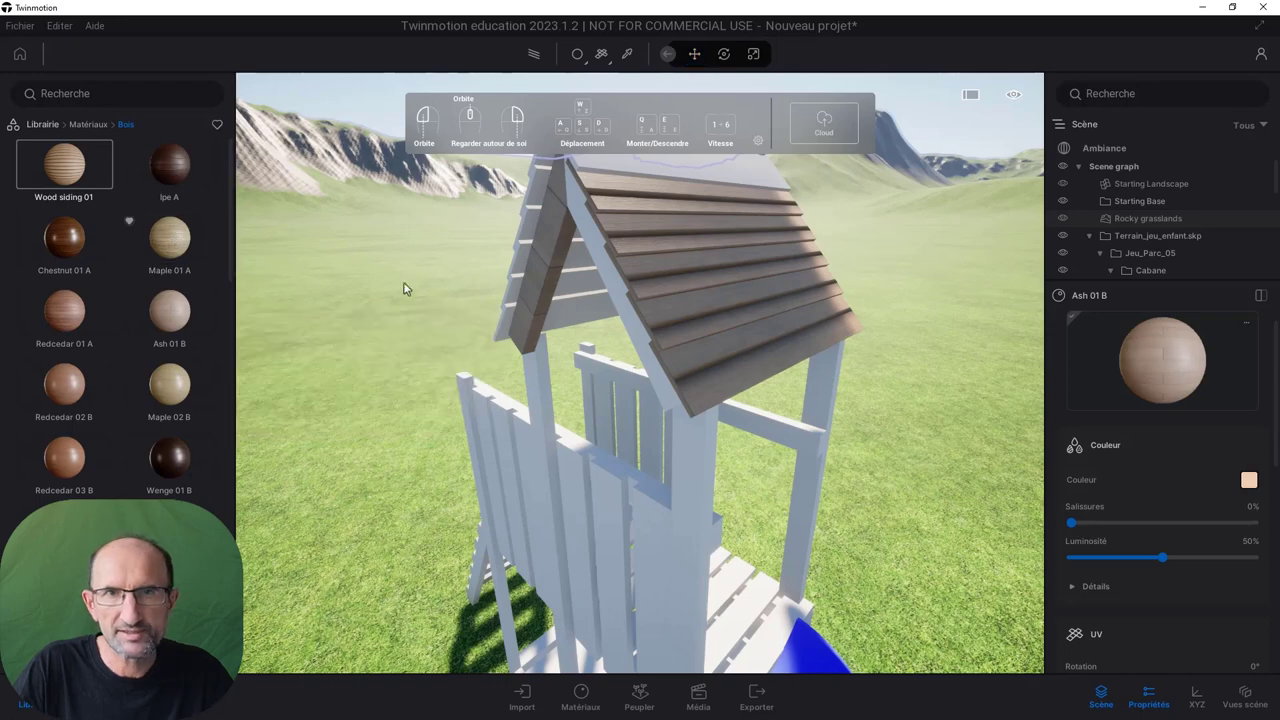
key("ctrl+z")
scroll(604, 310, "down", 5)
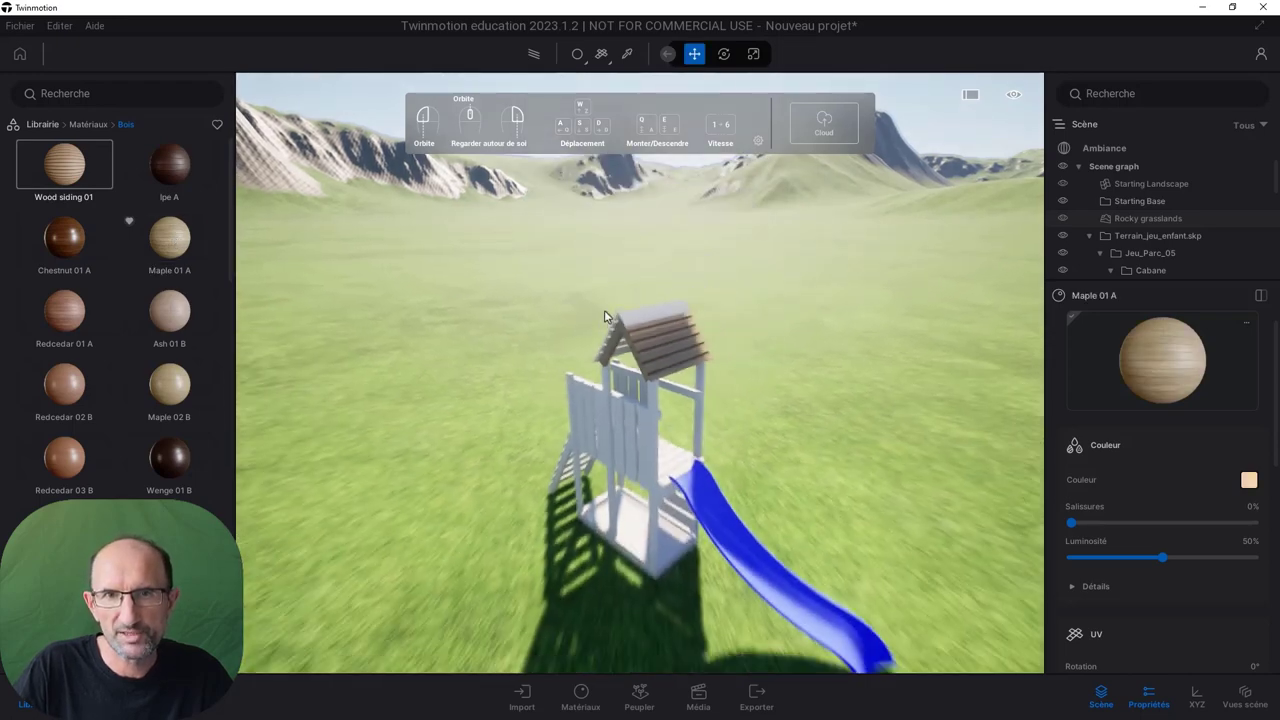
scroll(677, 430, "up", 2)
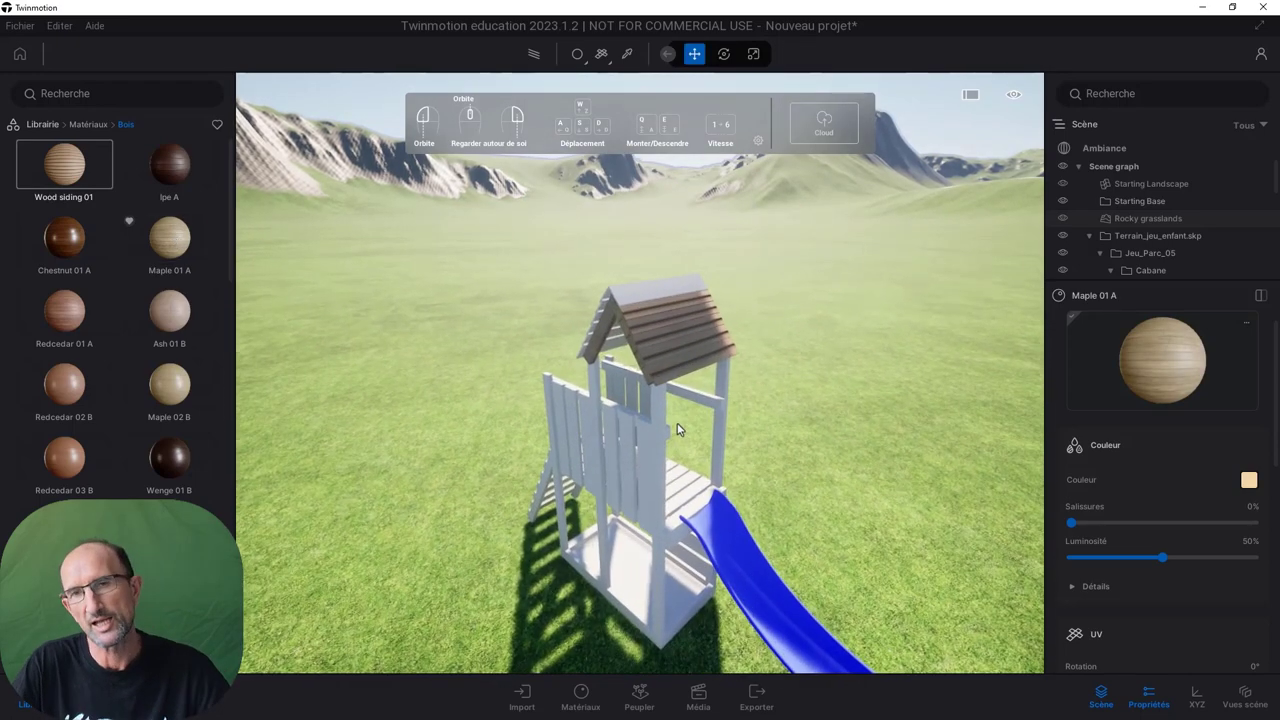
mouse_move(713, 460)
left_mouse_down()
mouse_move(628, 525)
mouse_move(600, 500)
mouse_move(640, 437)
left_mouse_up()
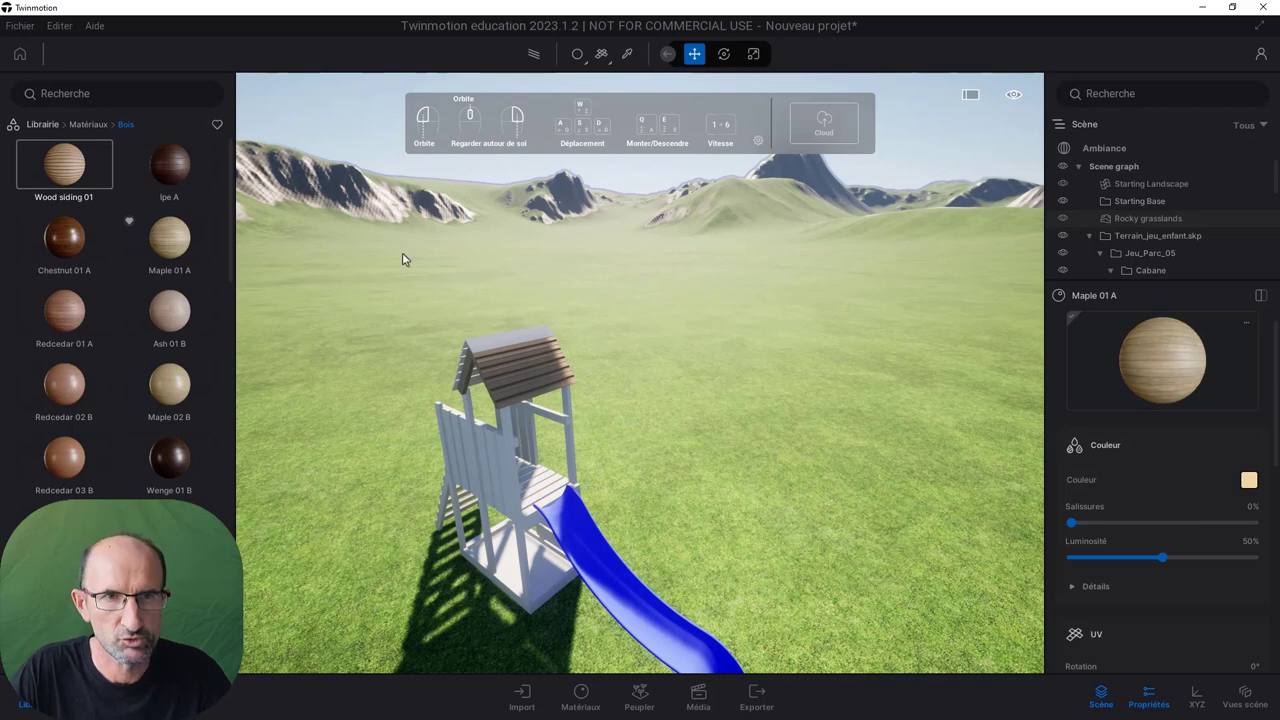
Step: Open recent Jardin_enfant_04.tm without saving, convert it to 2023.1.2, and dismiss the missing-files notice
left_click_drag(600, 515, 585, 512)
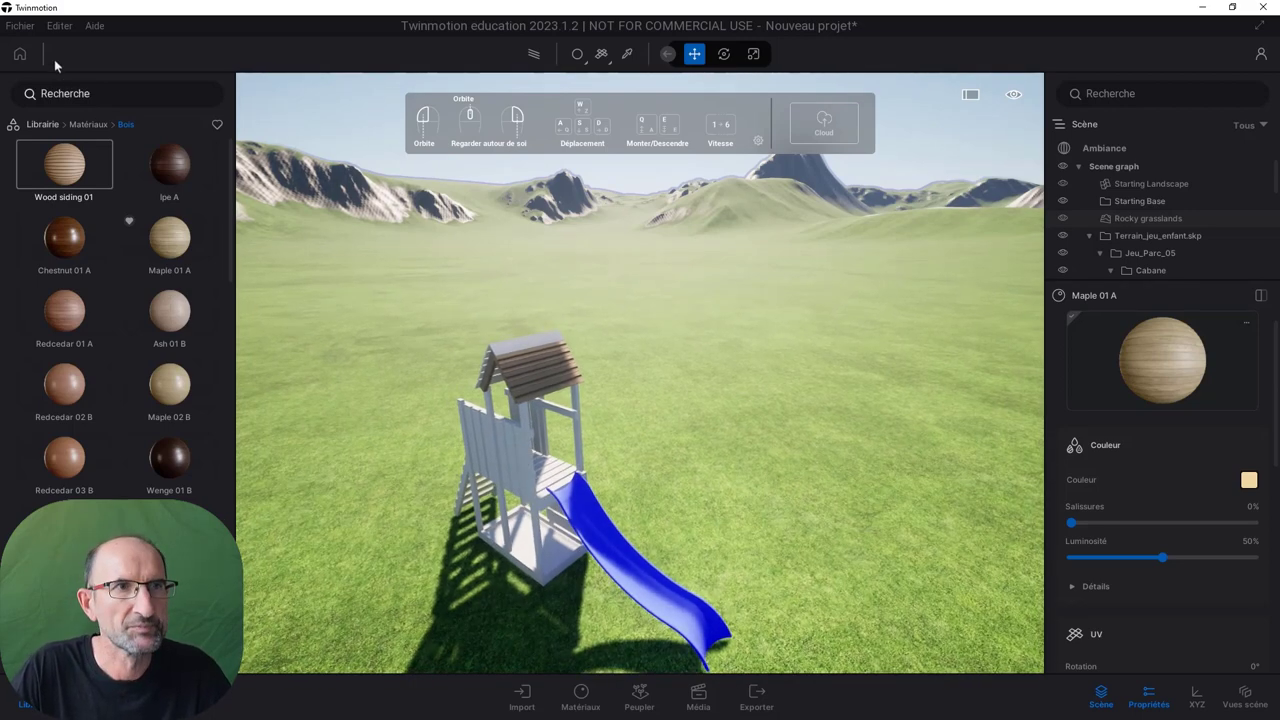
left_click(22, 27)
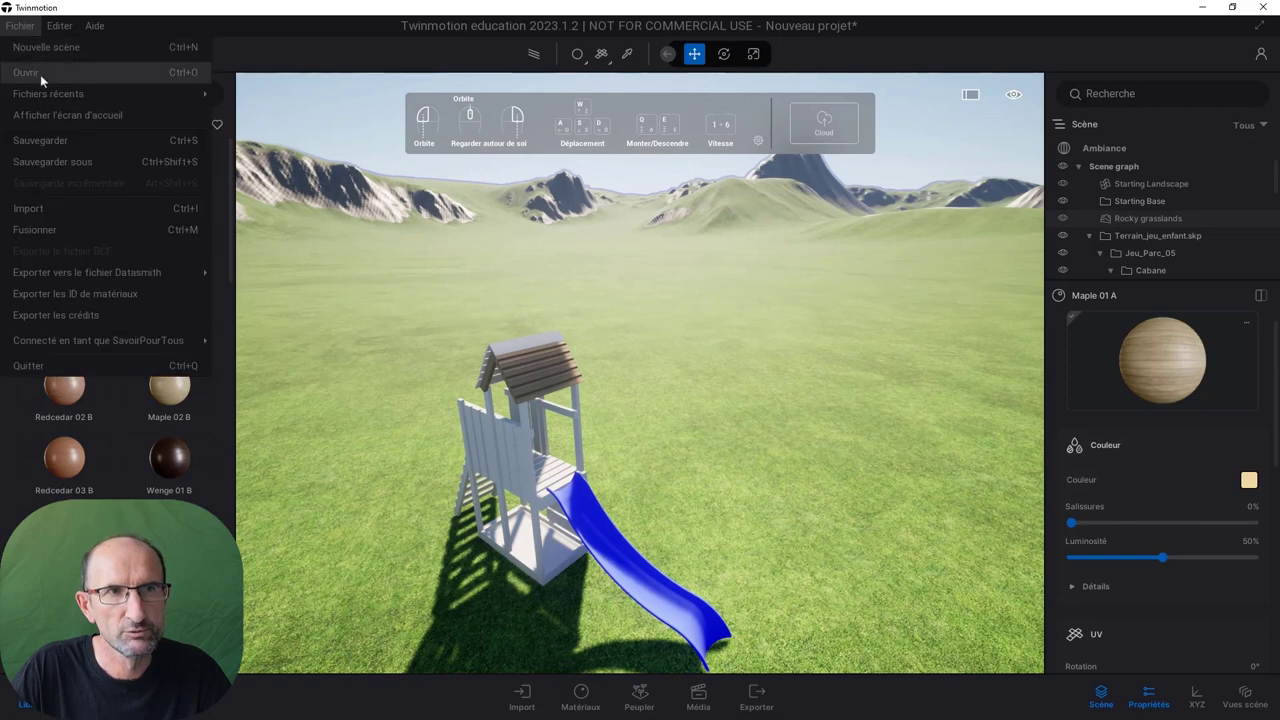
mouse_move(48, 94)
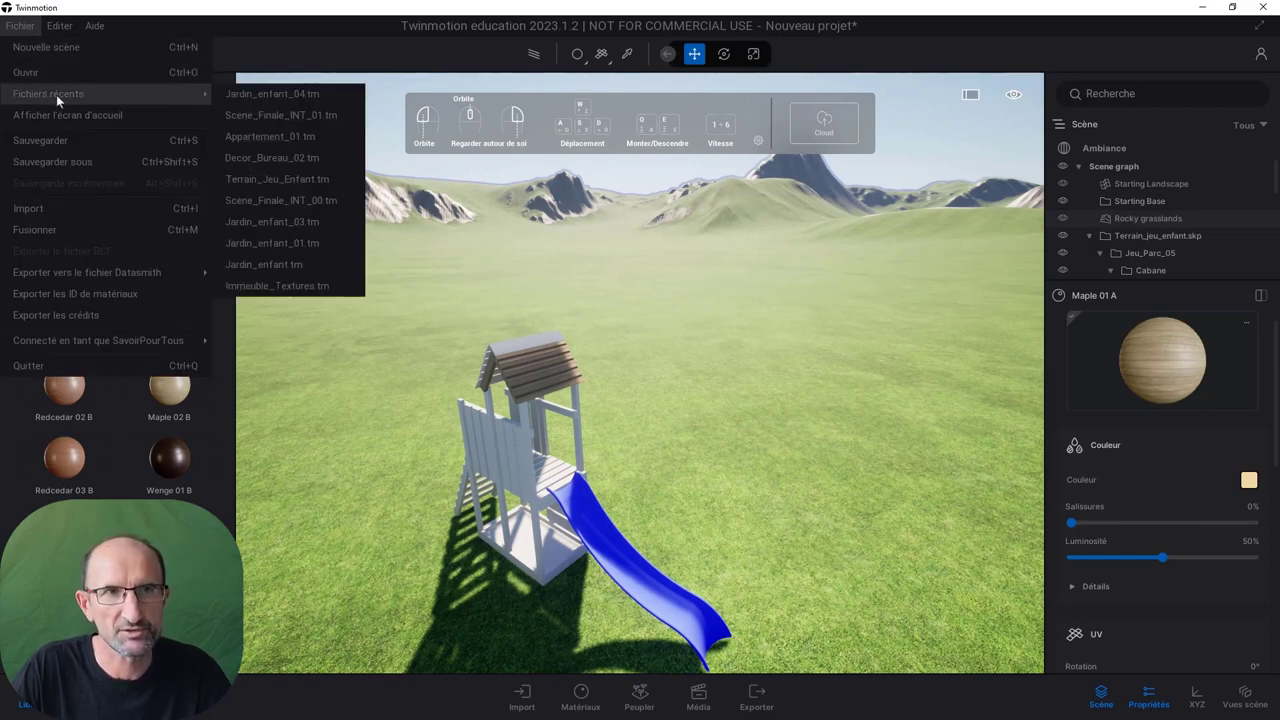
left_click(274, 94)
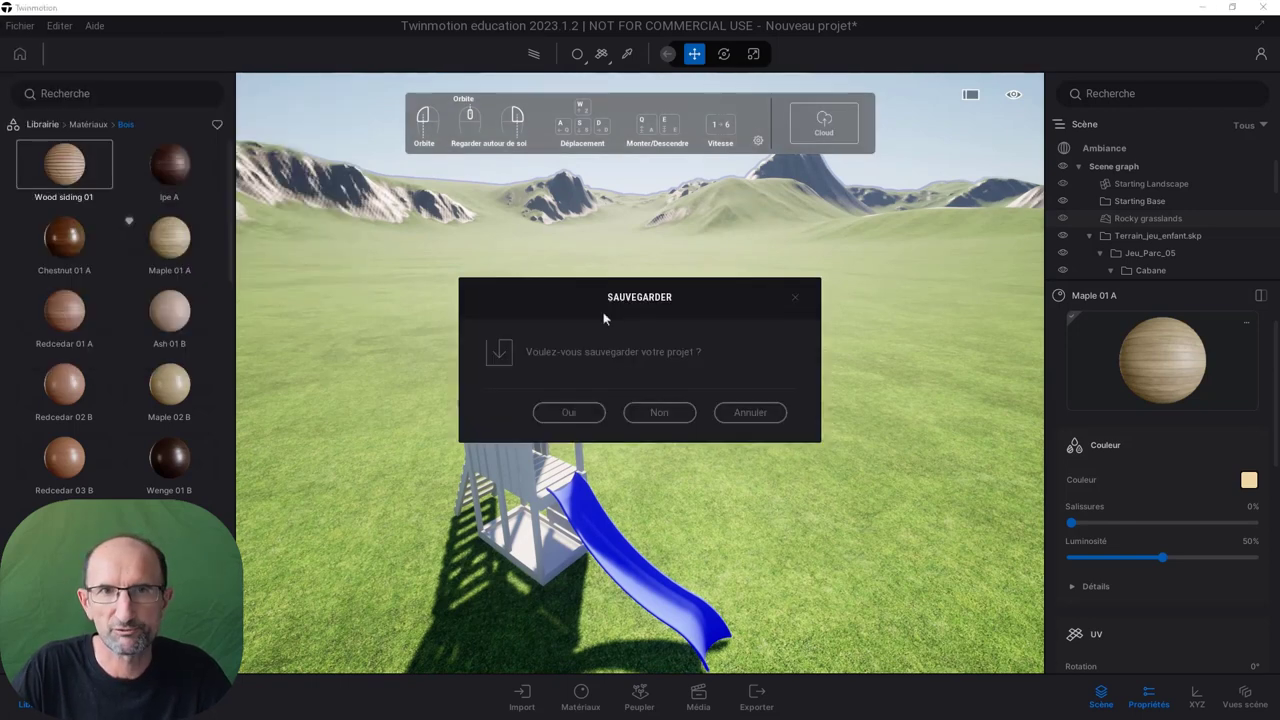
left_click(660, 413)
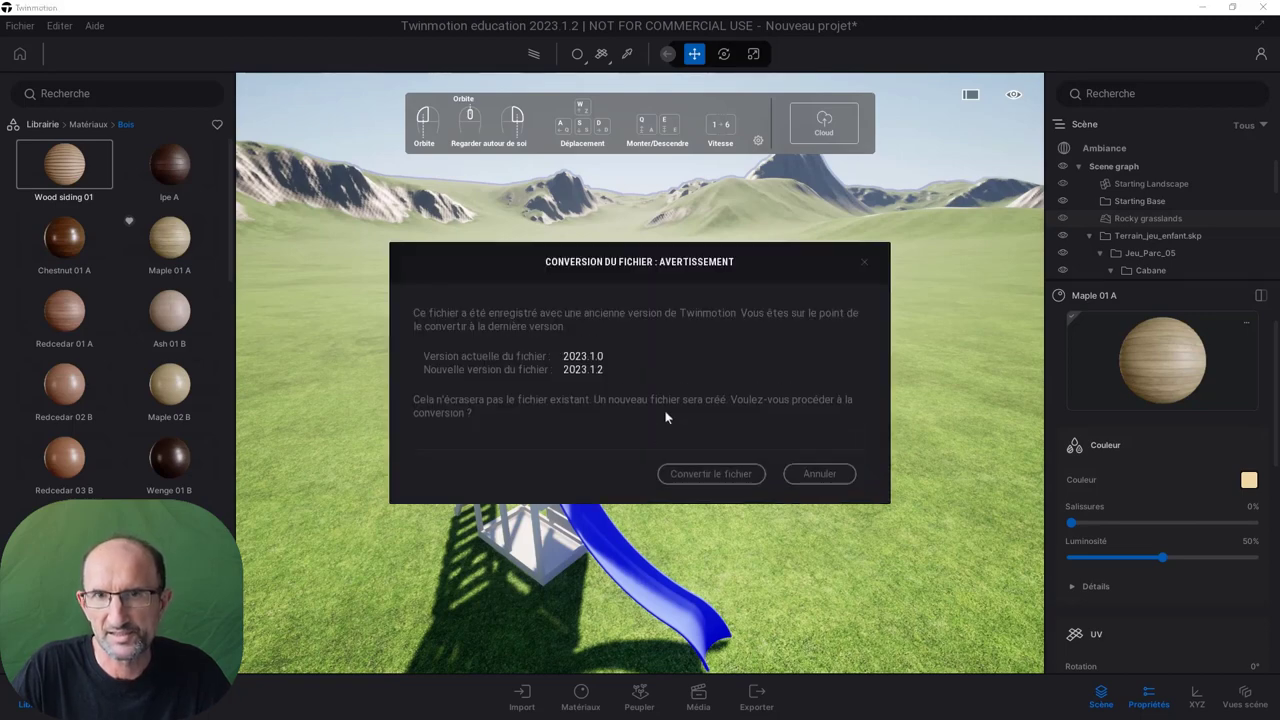
left_click(733, 474)
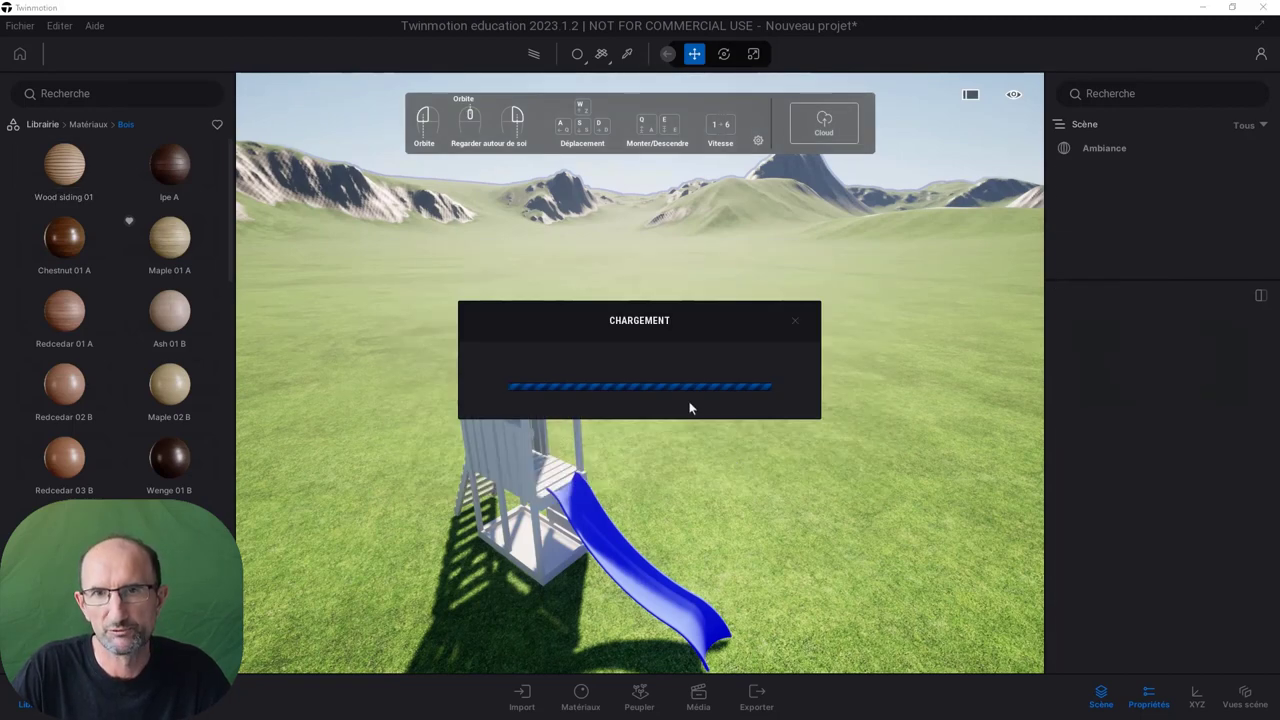
left_click(708, 527)
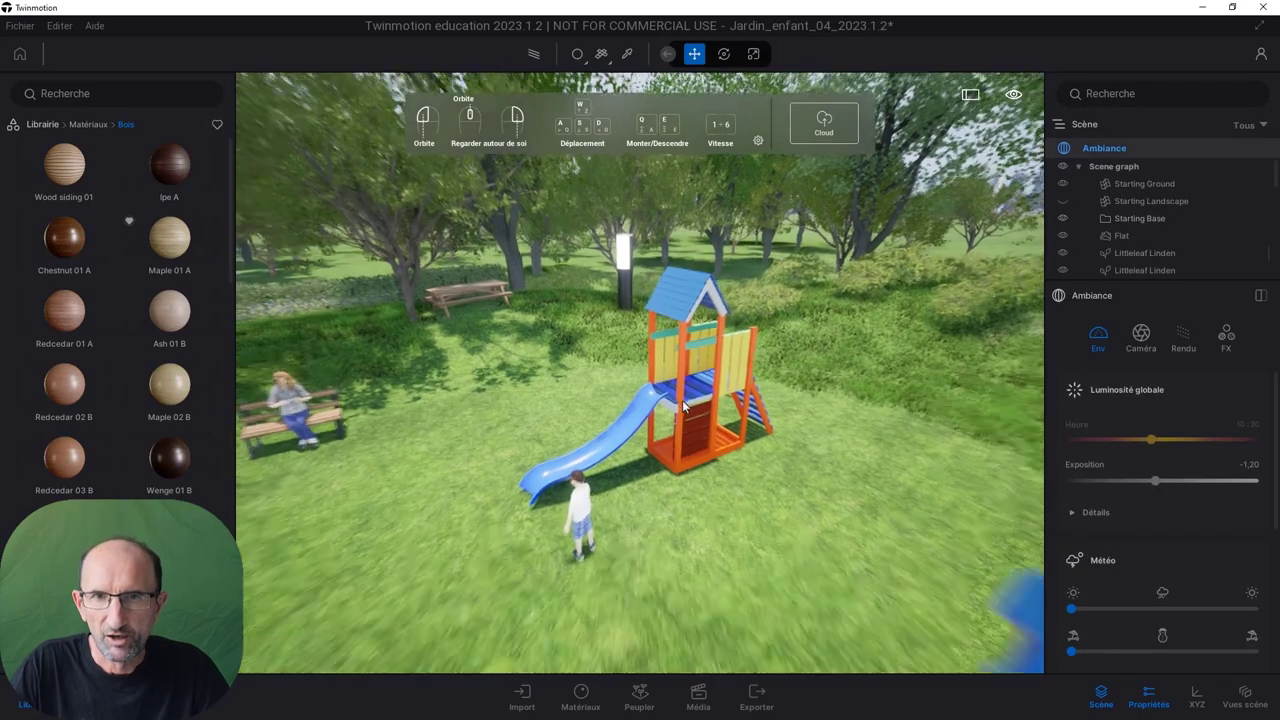
Step: Fly up over the garden and down to the playground, selecting the bicycle and climbing frame group
left_click_drag(683, 405, 600, 405)
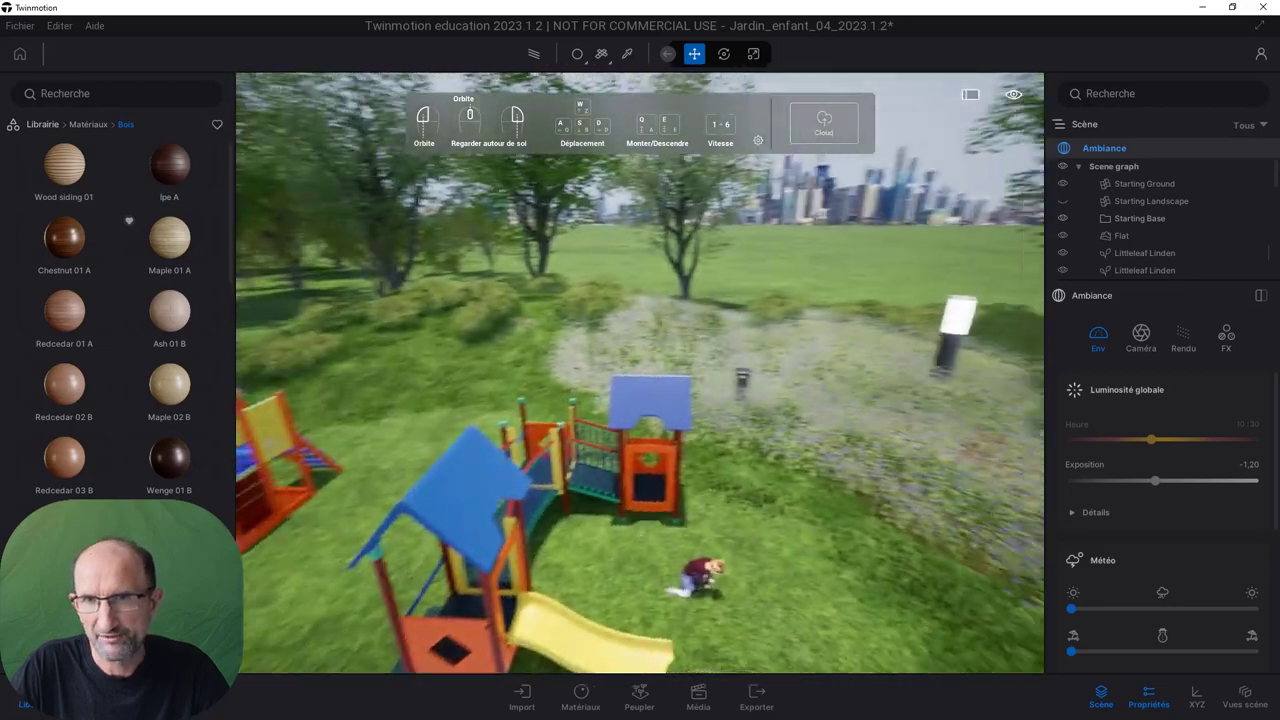
mouse_move(444, 330)
left_mouse_down()
mouse_move(444, 392)
mouse_move(490, 370)
left_mouse_up()
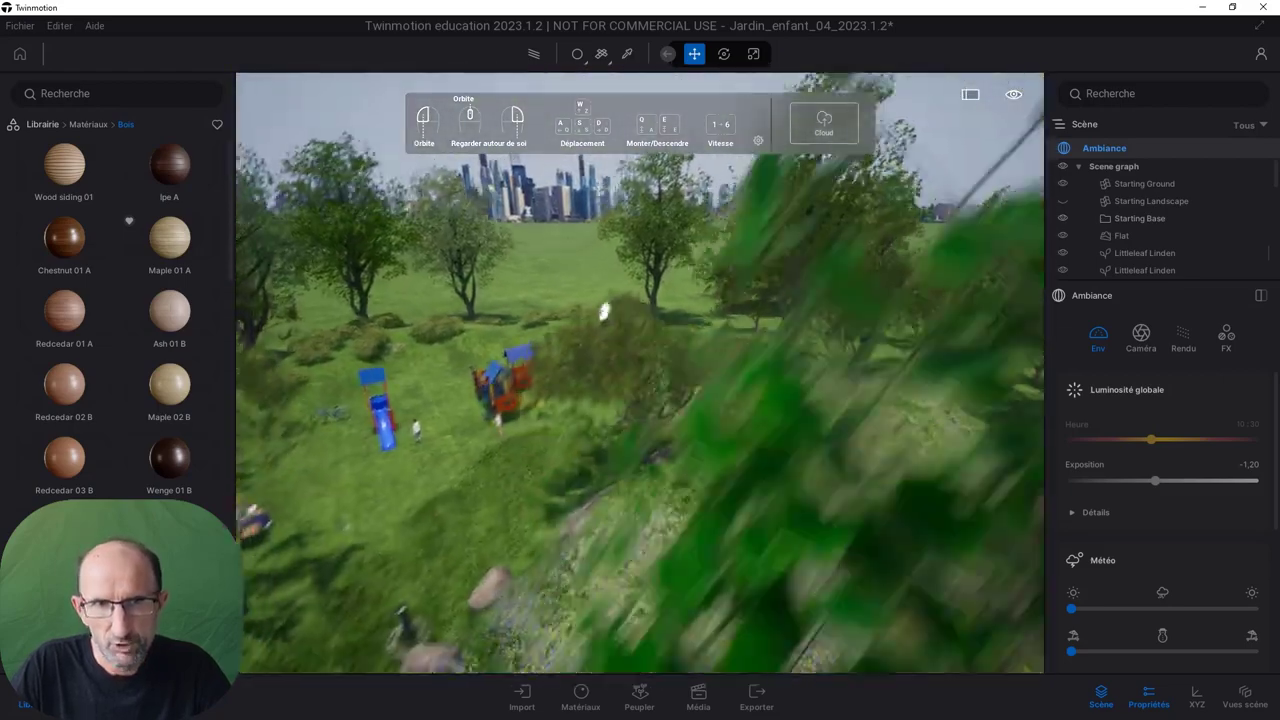
mouse_move(490, 370)
left_mouse_down()
mouse_move(310, 427)
mouse_move(378, 391)
left_mouse_up()
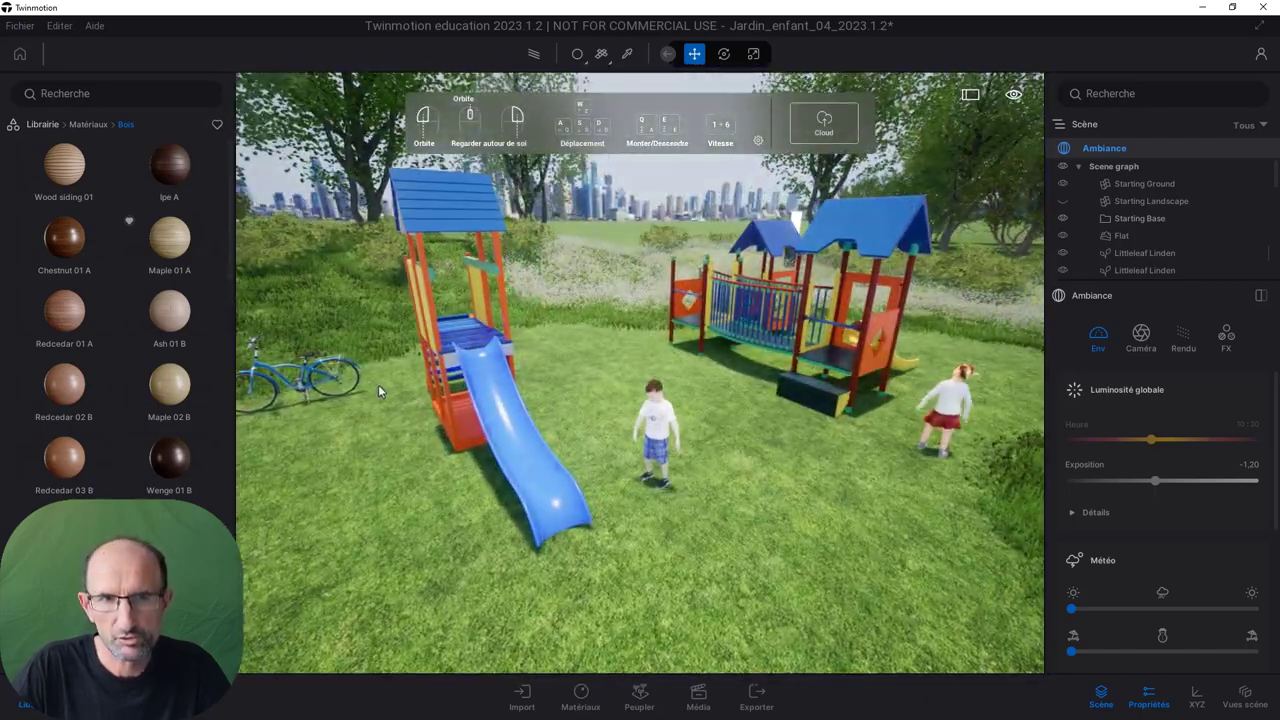
scroll(378, 384, "up", 5)
left_click(388, 395)
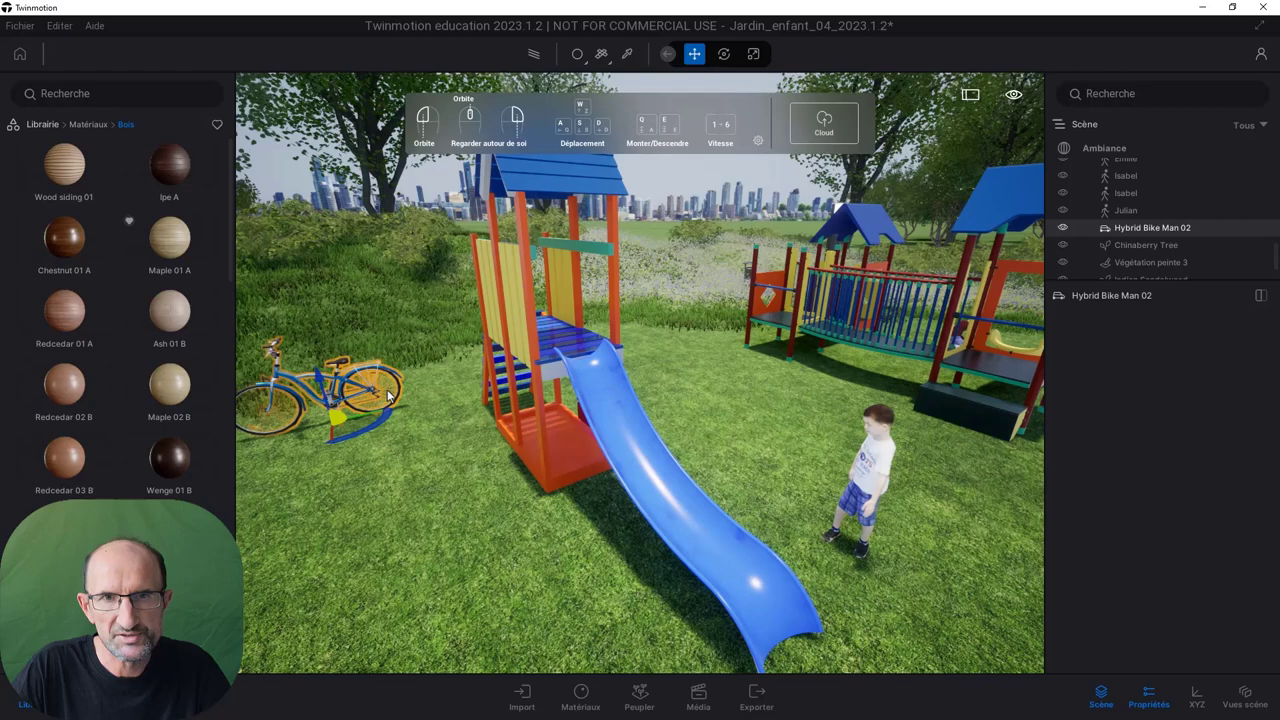
left_click(547, 357)
scroll(879, 375, "down", 5)
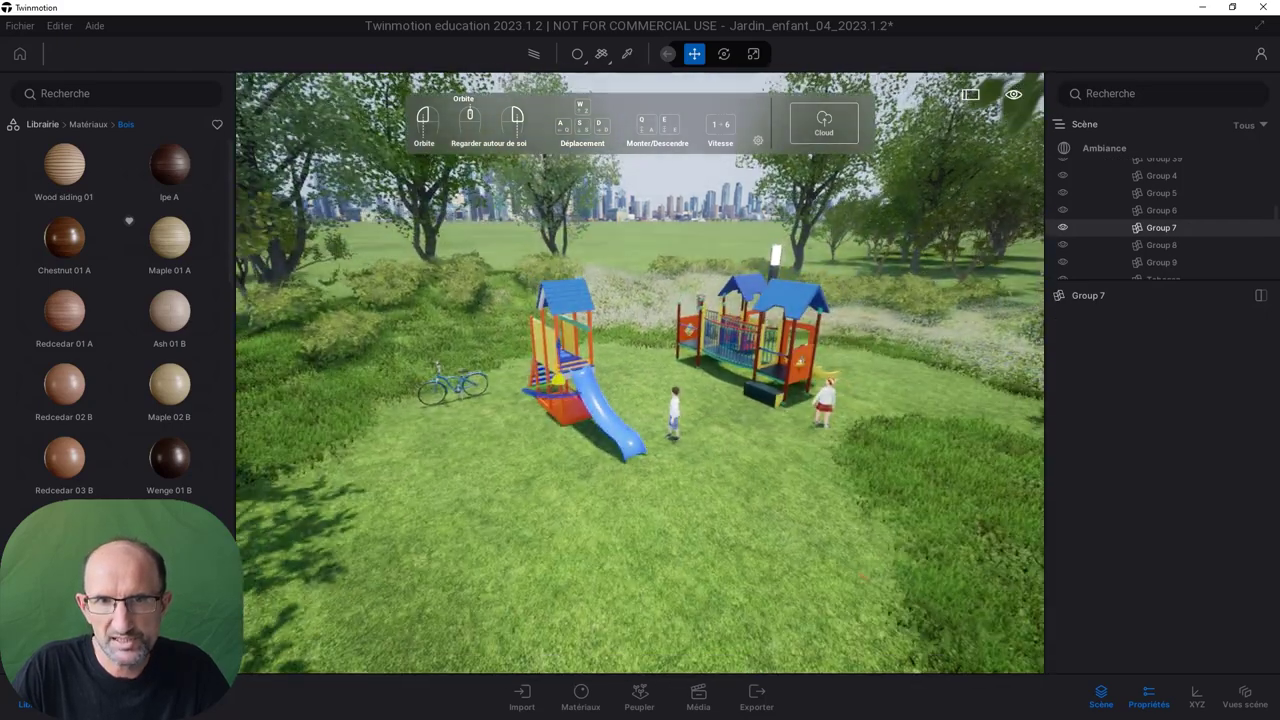
Step: Swing around to select the picnic table, drop to ground level by the bench, then face the slide
left_click_drag(586, 414, 716, 345)
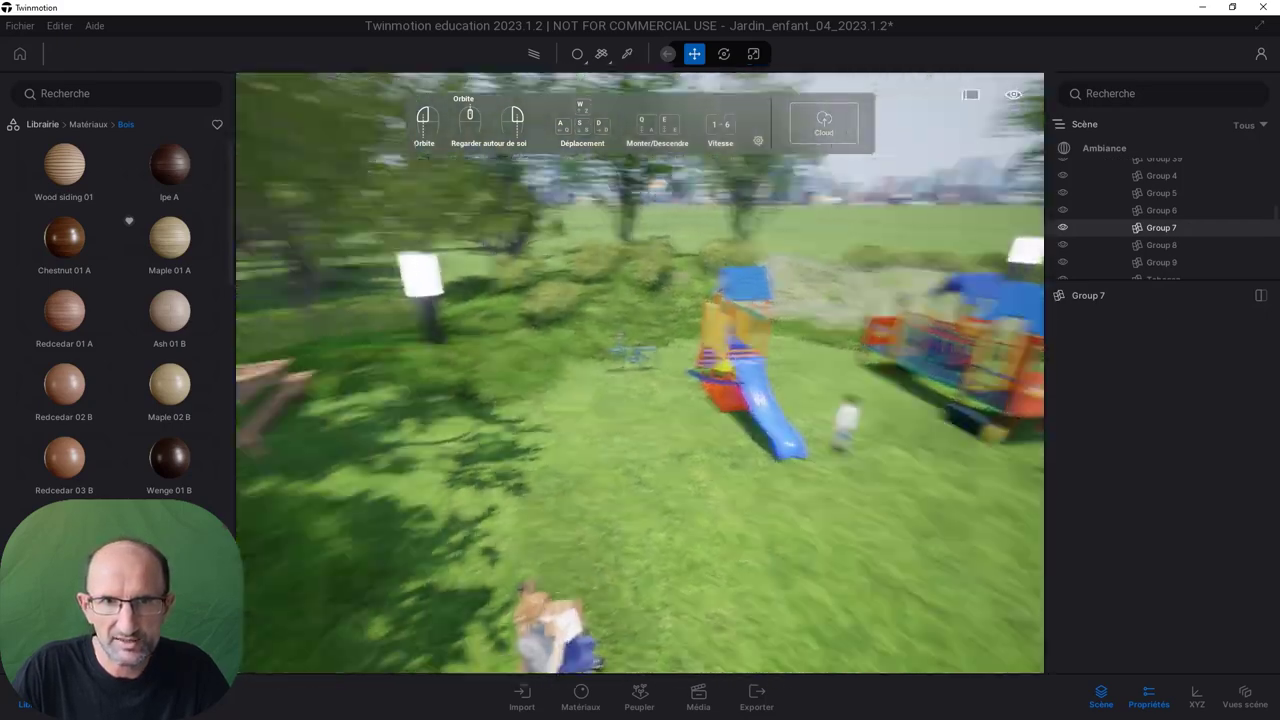
scroll(716, 345, "up", 3)
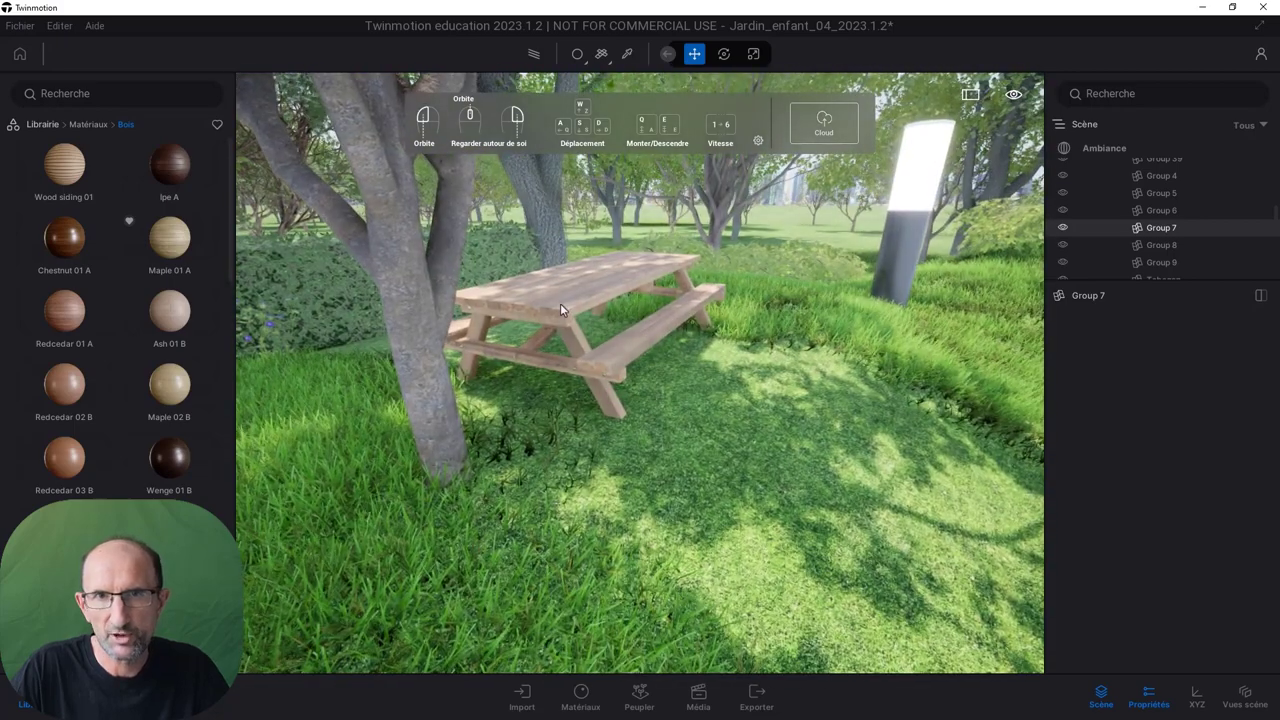
left_click(682, 394)
scroll(682, 394, "down", 3)
left_click_drag(682, 394, 710, 410)
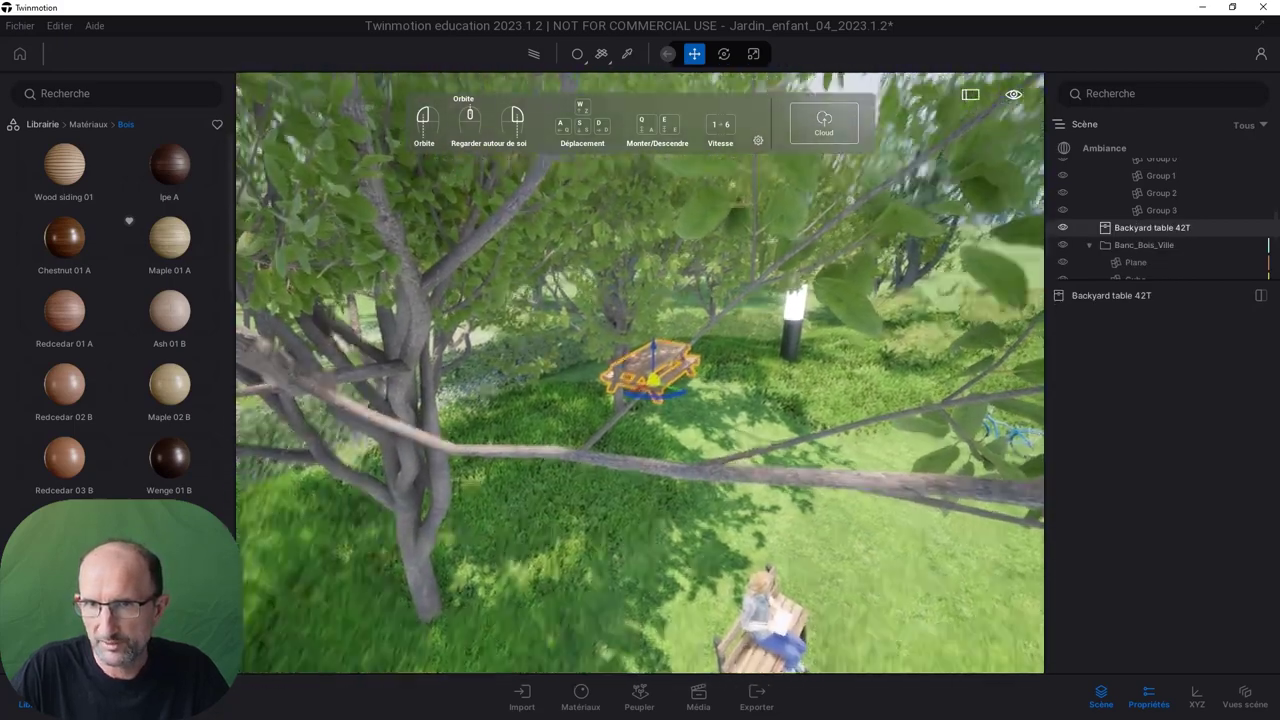
scroll(710, 410, "up", 3)
scroll(824, 578, "down", 3)
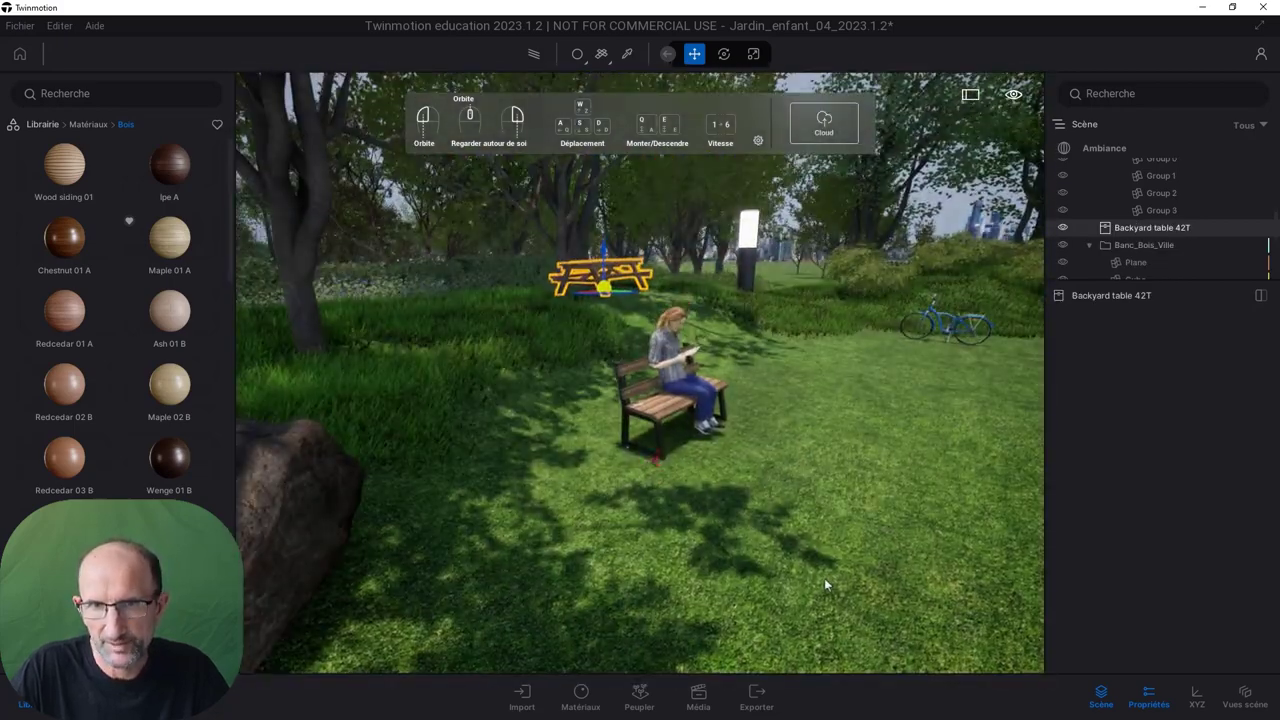
scroll(829, 524, "up", 5)
scroll(816, 612, "down", 3)
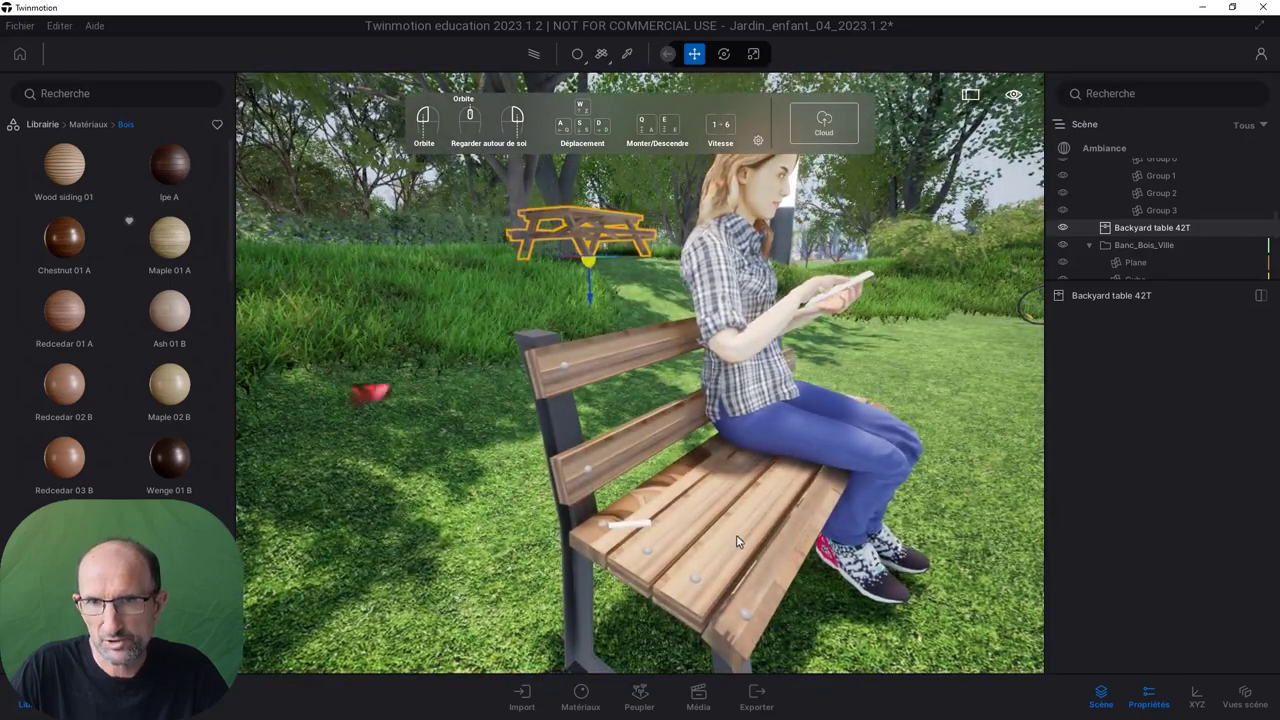
scroll(736, 535, "down", 3)
mouse_move(881, 491)
left_mouse_down()
mouse_move(951, 416)
mouse_move(810, 428)
left_mouse_up()
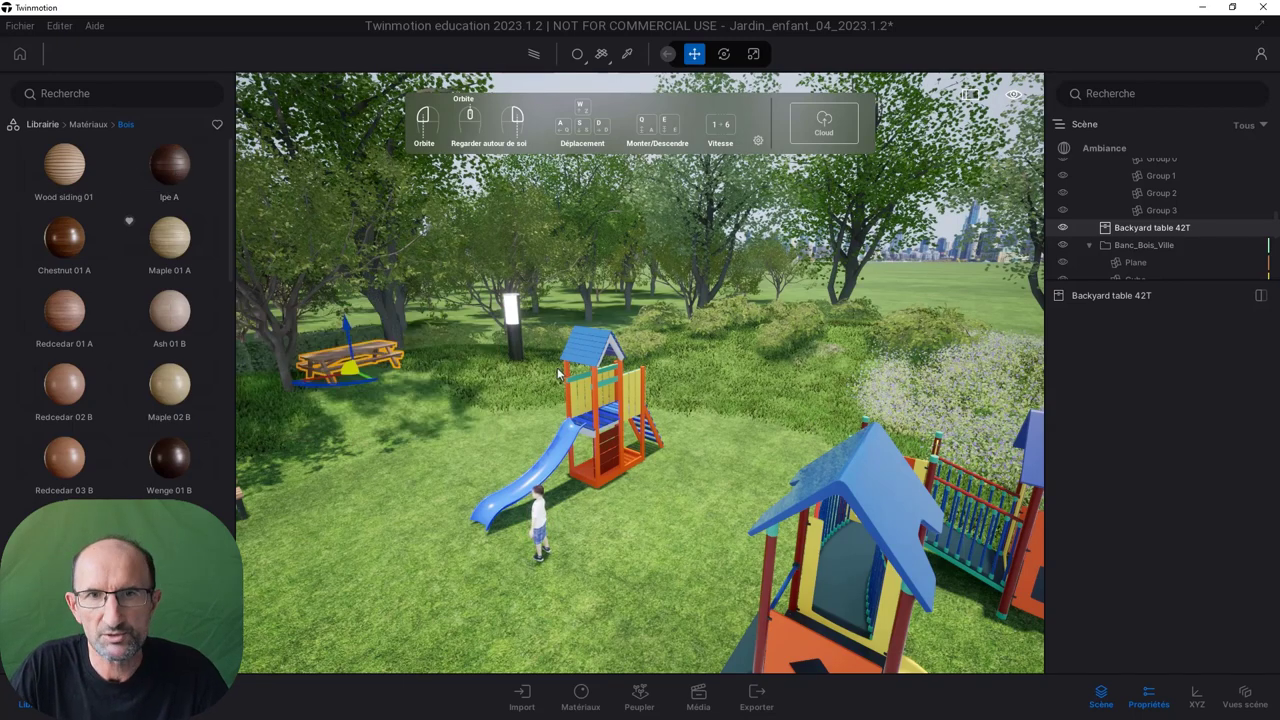
Step: Zoom out to a wide view of the playground, then switch to the 'Twinmotion 2023 - les bases' course tab
scroll(577, 376, "down", 5)
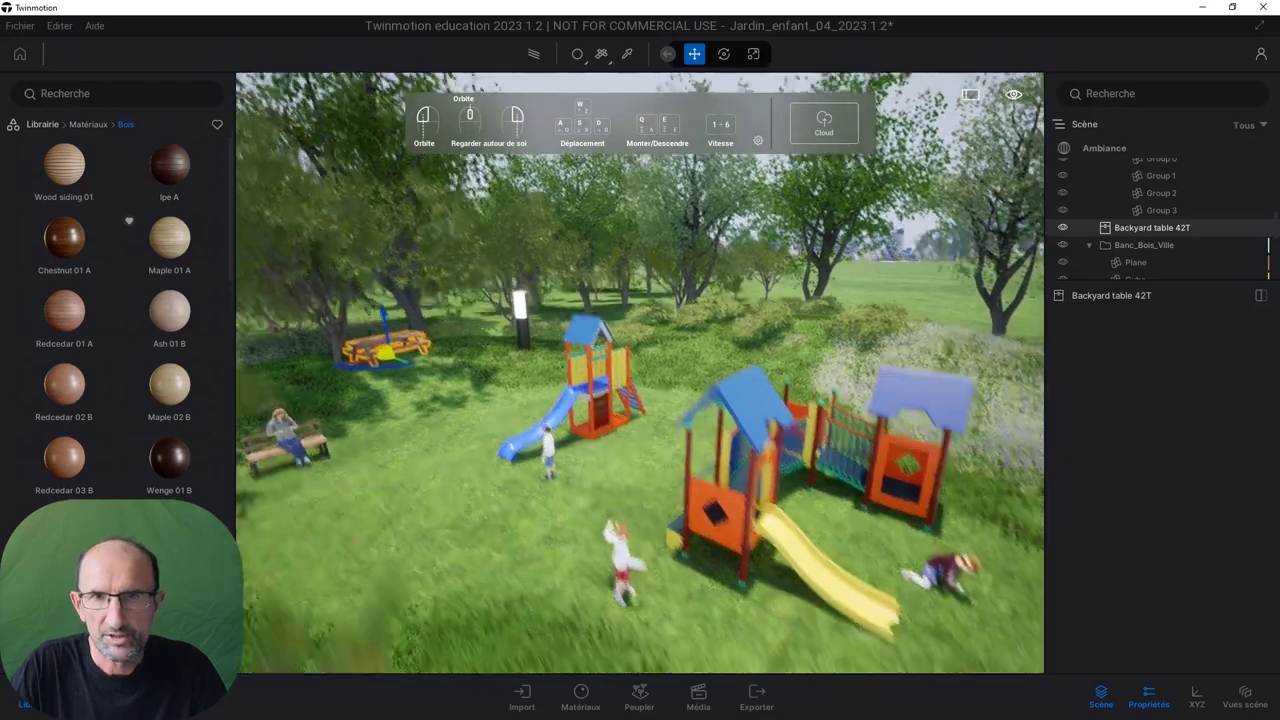
scroll(638, 410, "down", 5)
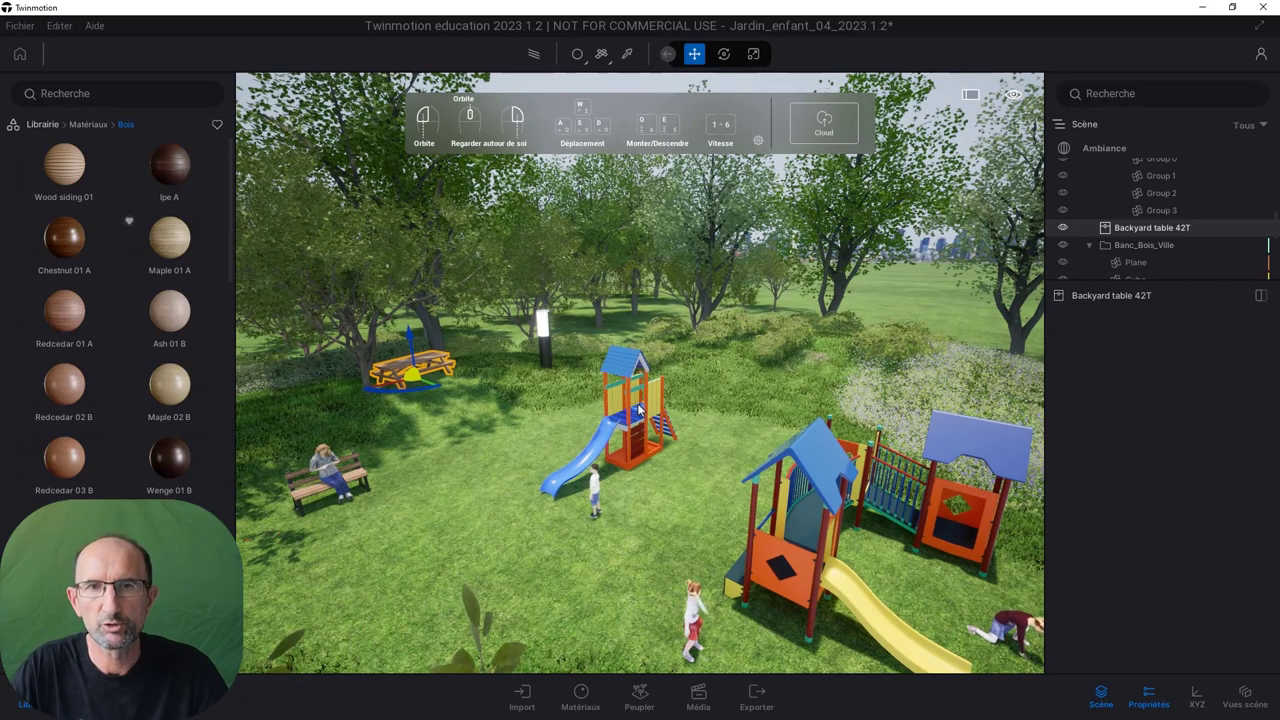
scroll(650, 380, "down", 3)
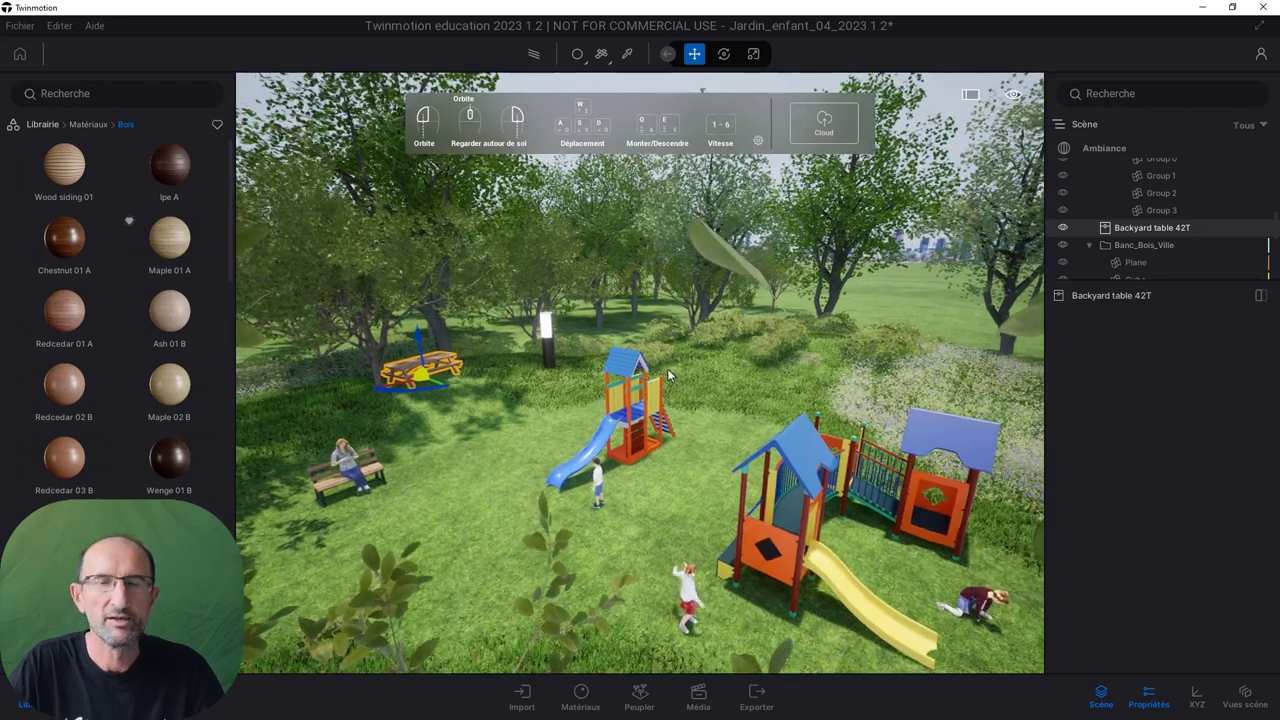
scroll(668, 375, "down", 3)
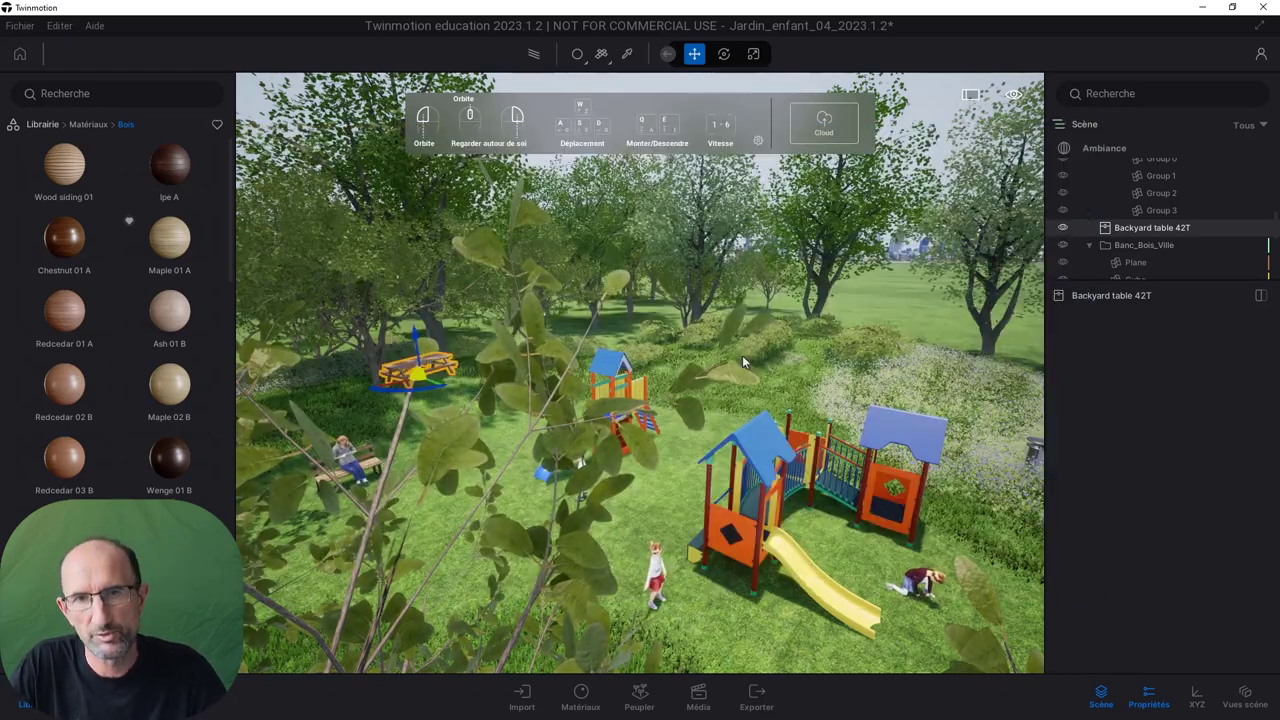
scroll(655, 370, "down", 5)
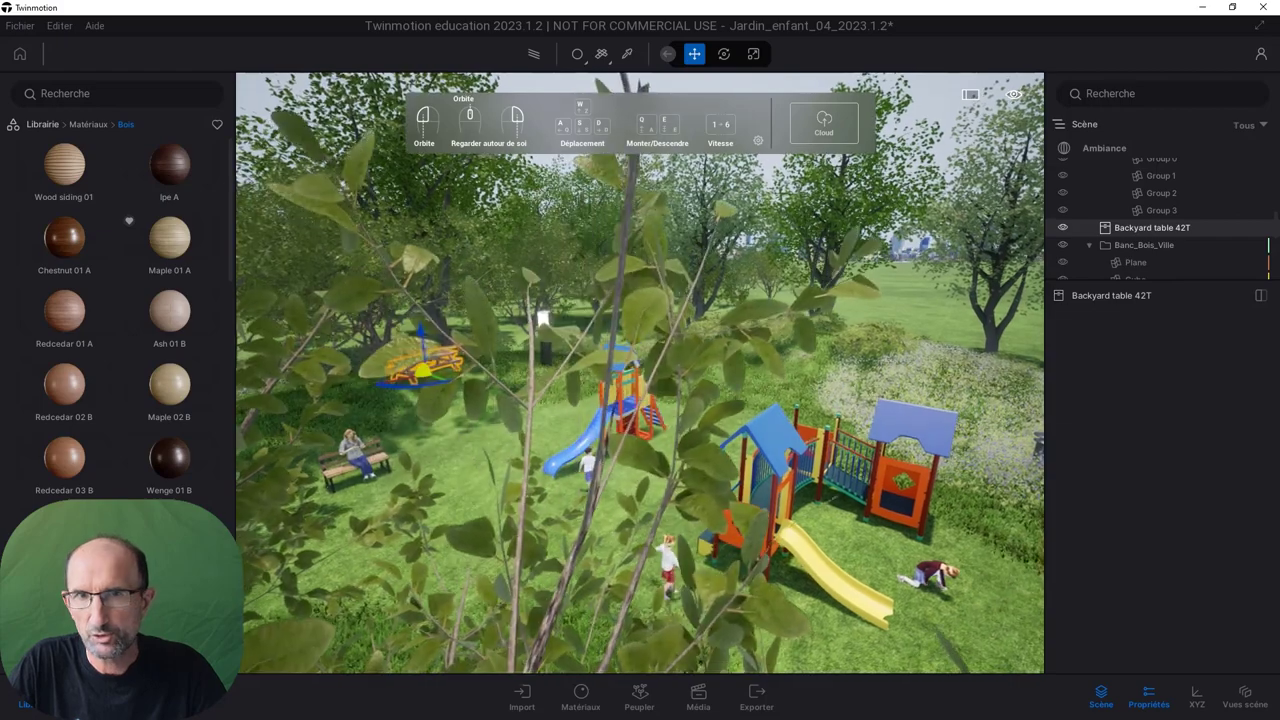
scroll(655, 370, "down", 5)
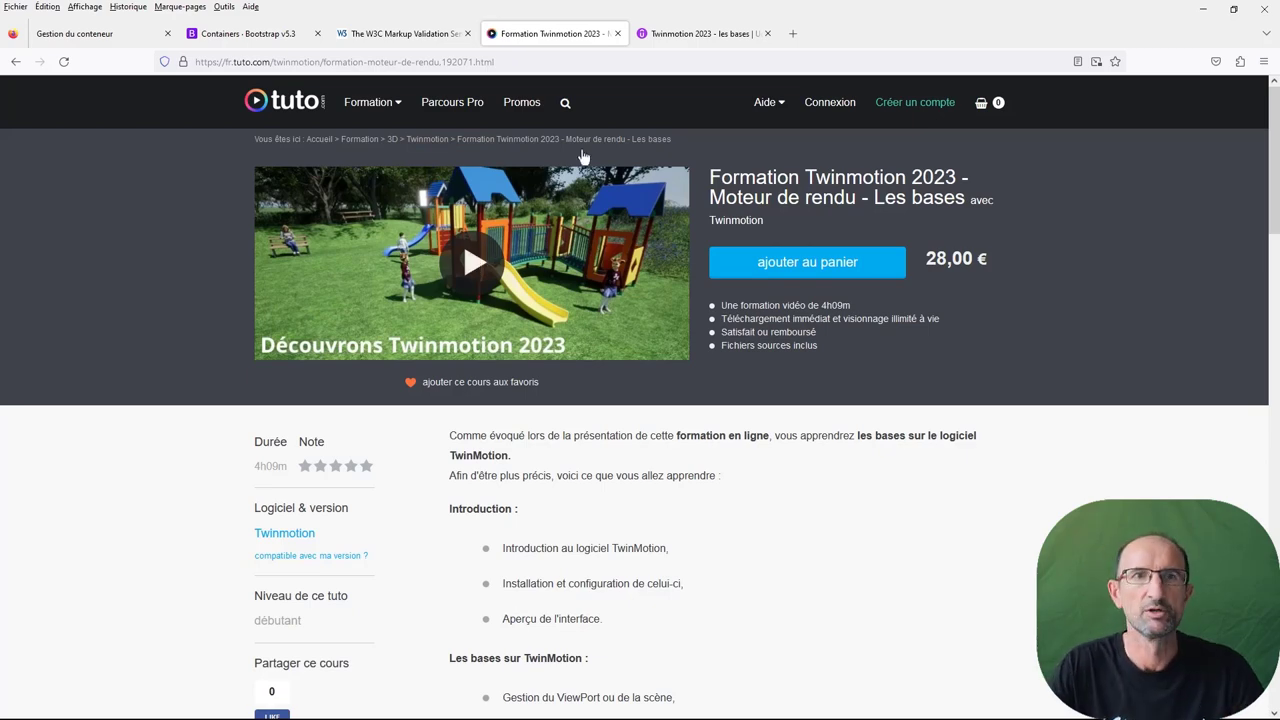
left_click(693, 38)
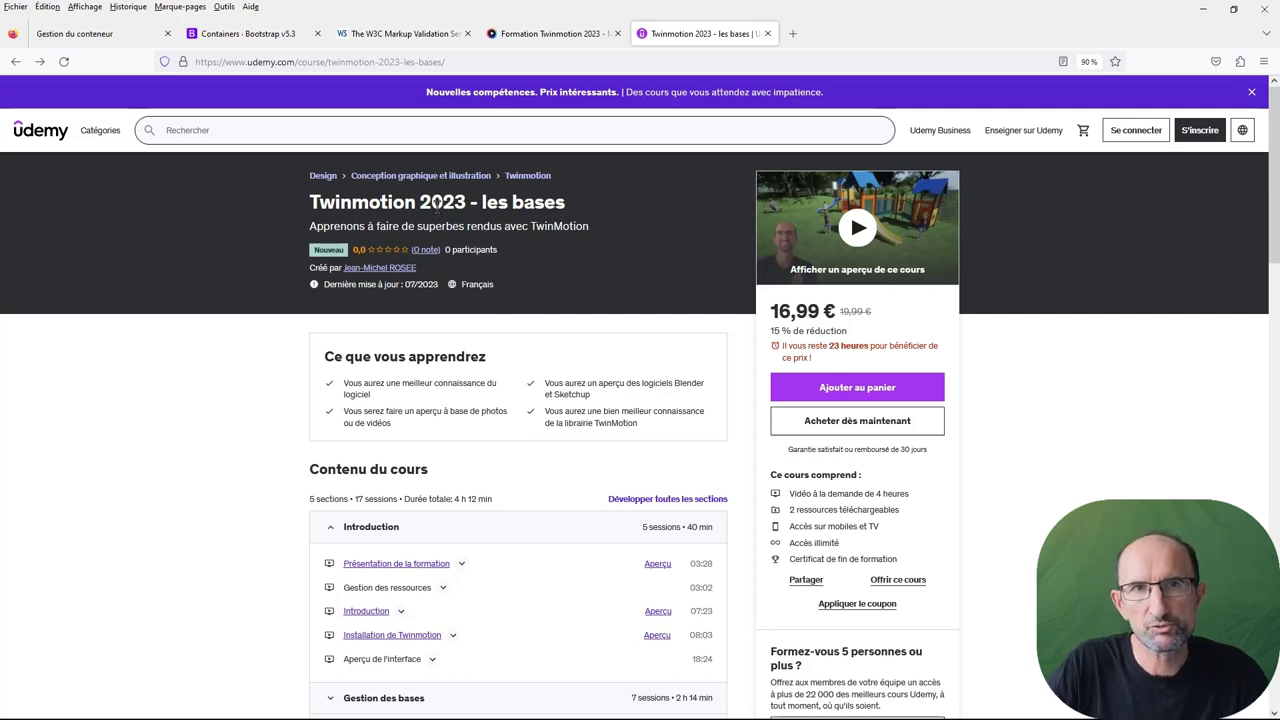
Step: Expand the Conclusion section in the Udemy course contents and scroll back to the top
scroll(613, 410, "down", 3)
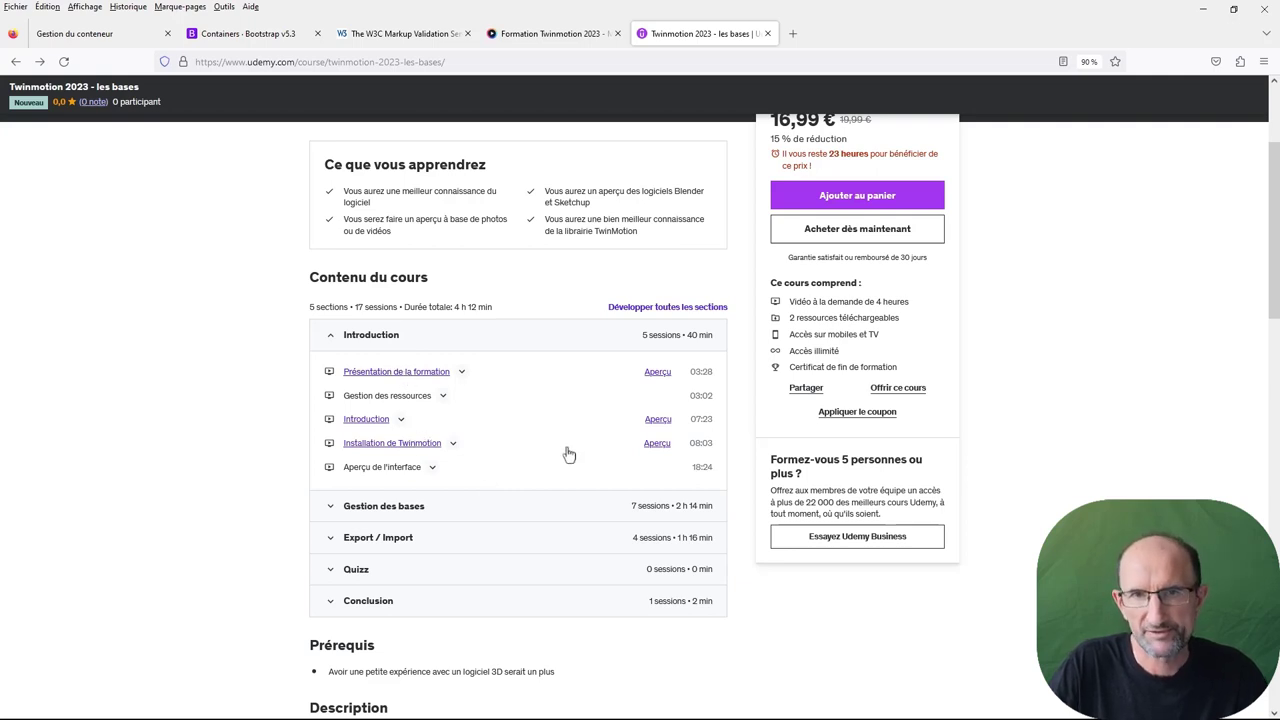
left_click(333, 604)
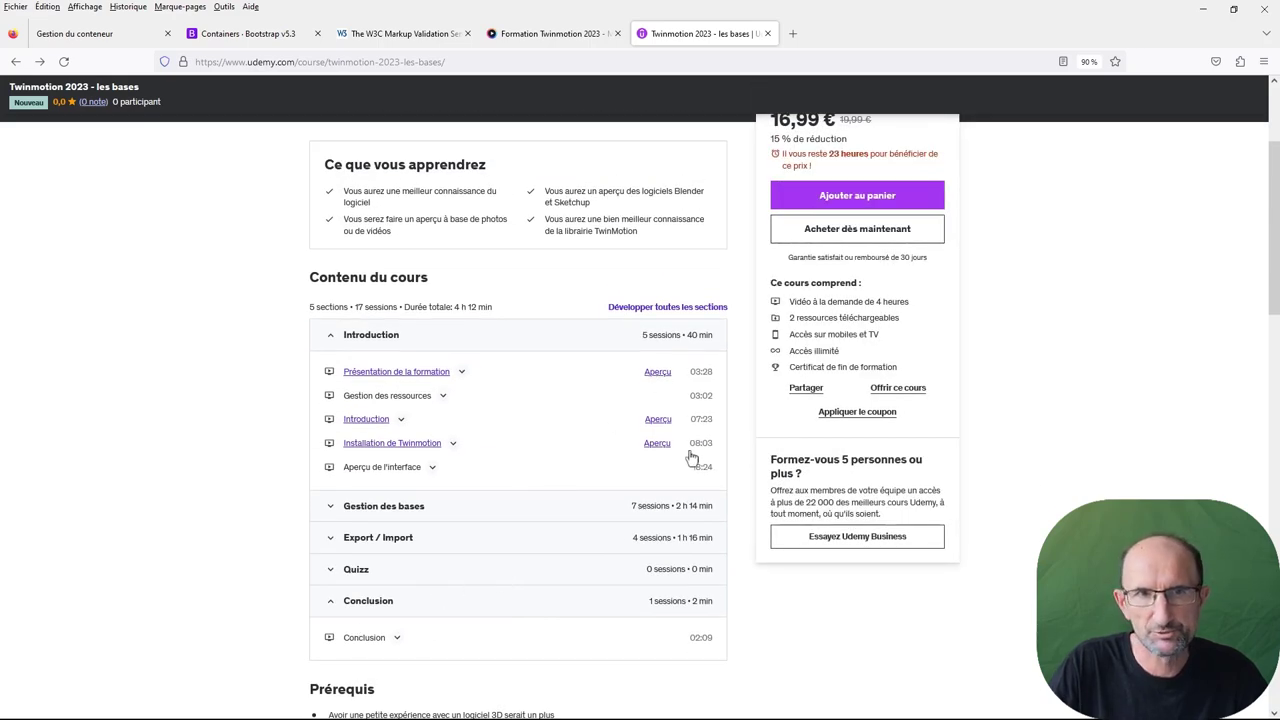
scroll(1046, 343, "up", 4)
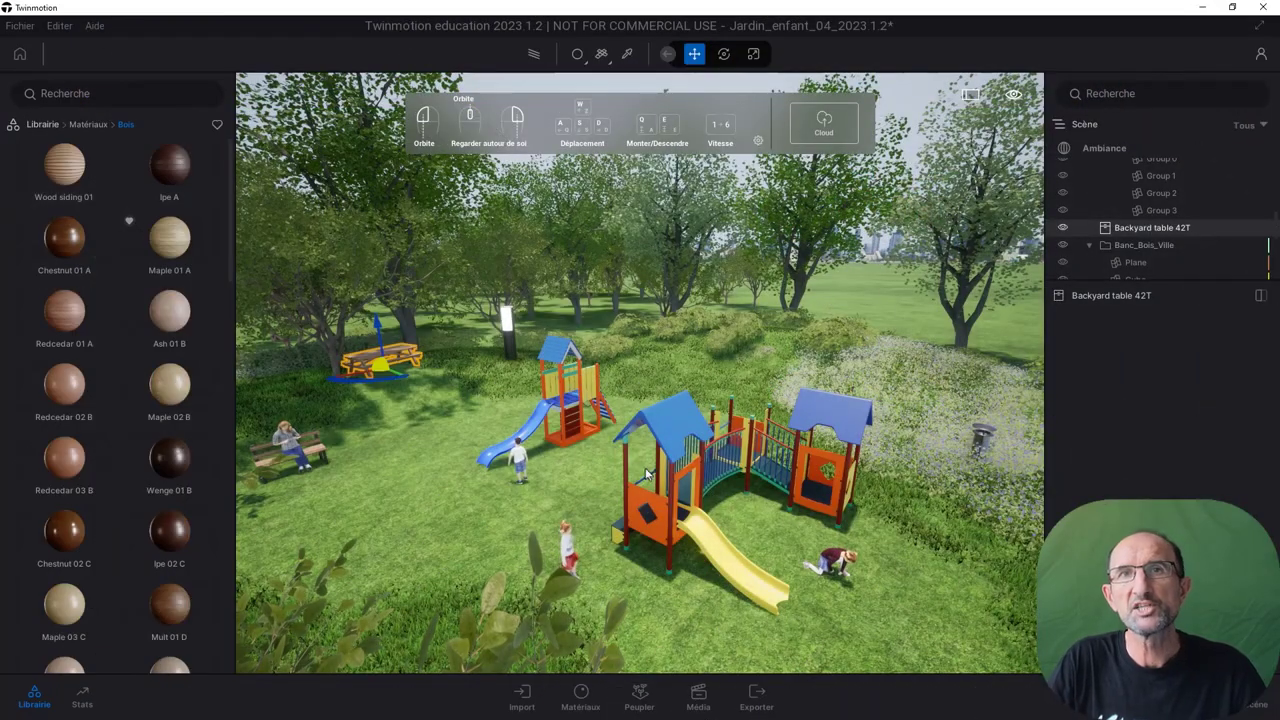
scroll(647, 474, "up", 5)
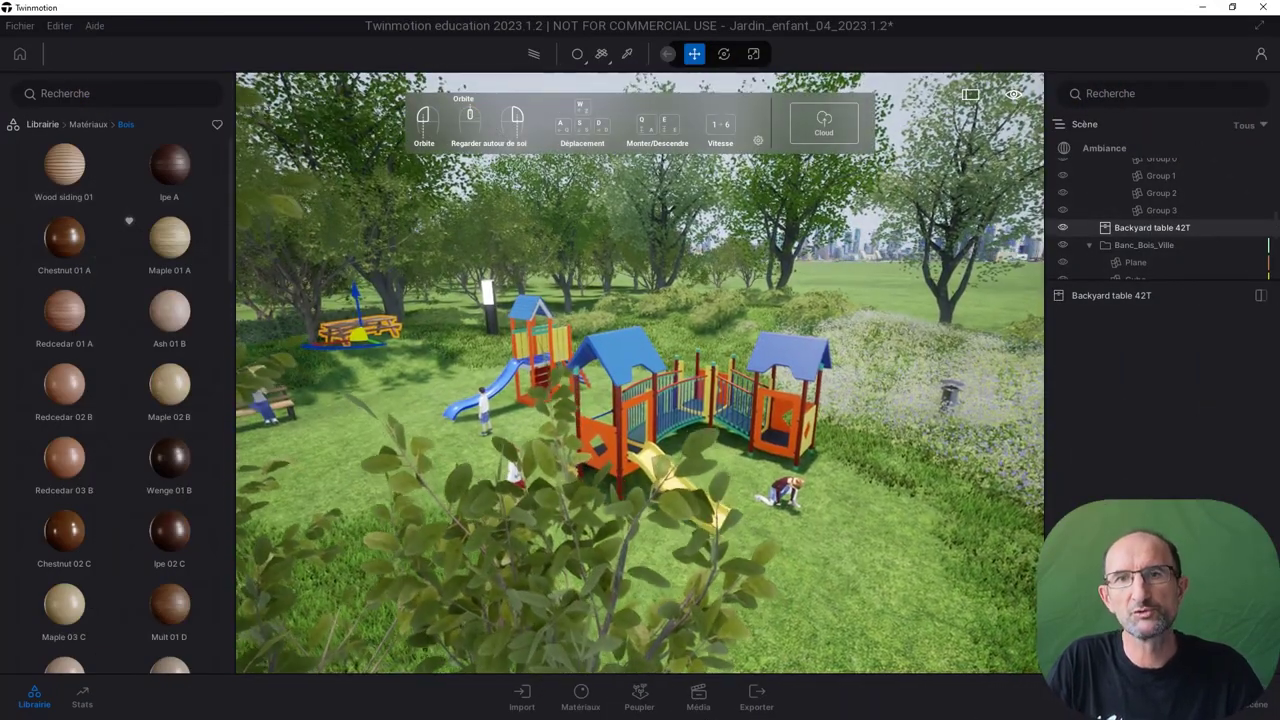
scroll(810, 470, "down", 5)
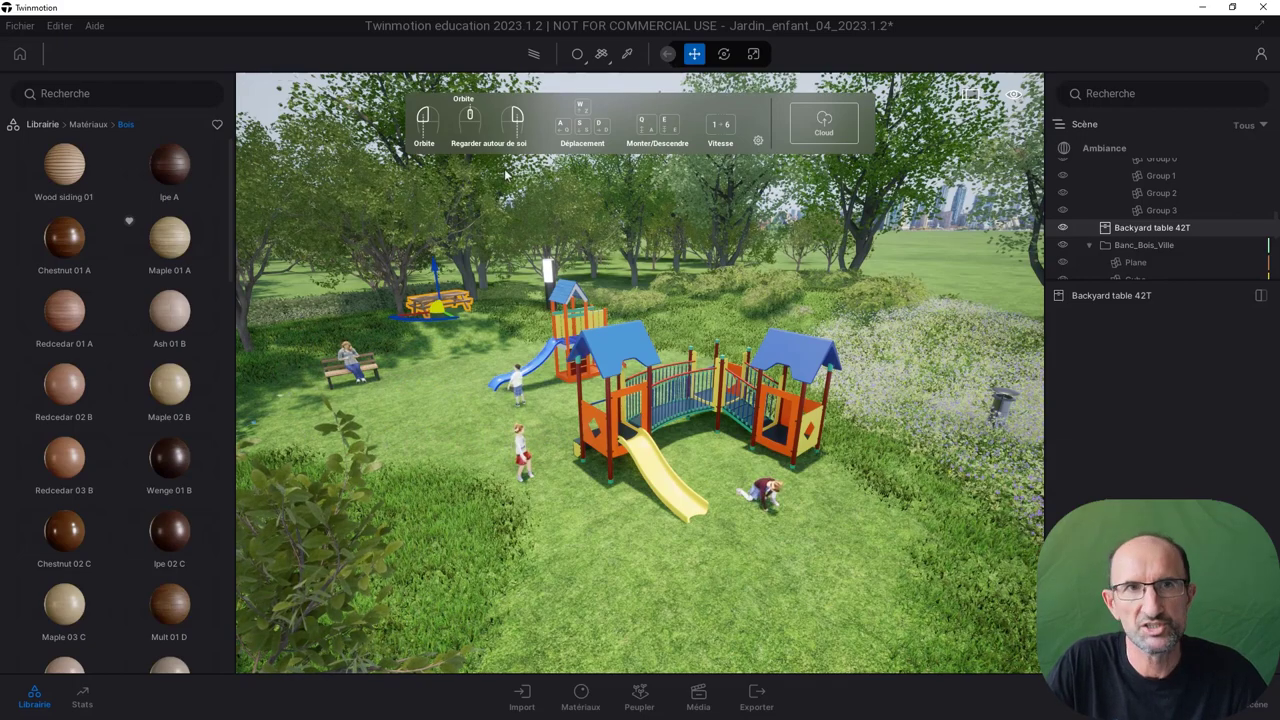
left_click(536, 56)
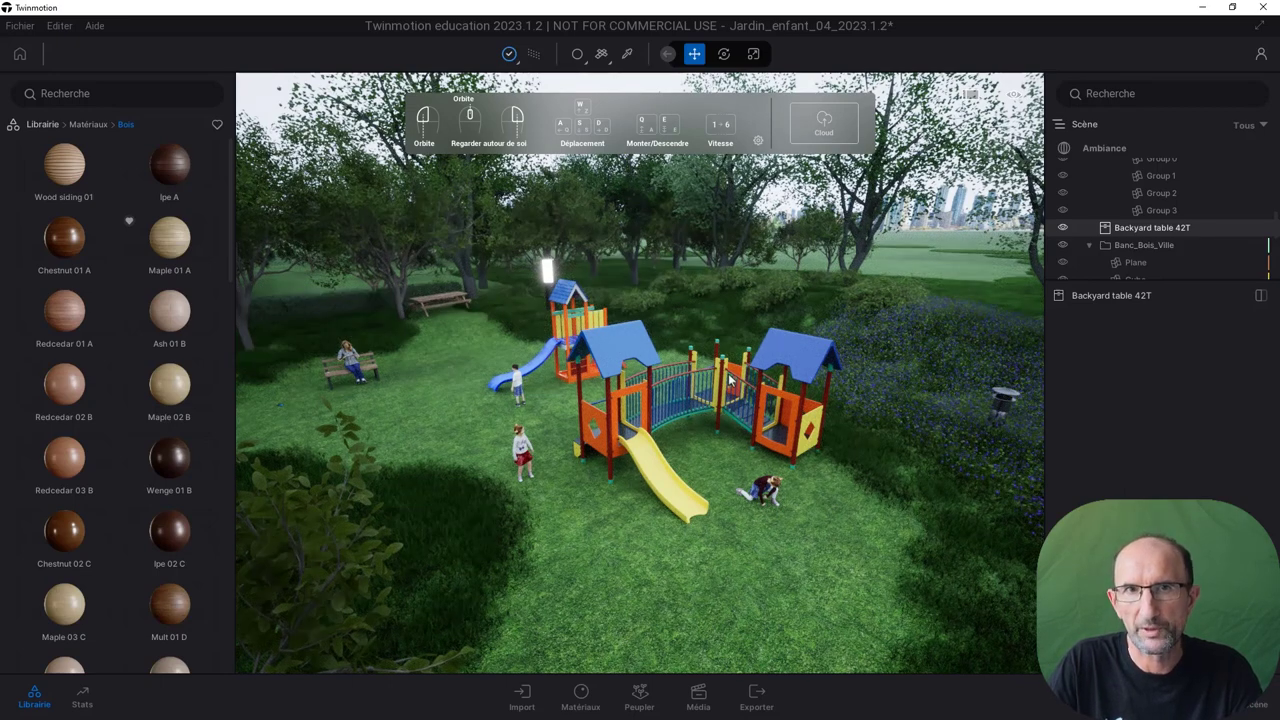
left_click(512, 57)
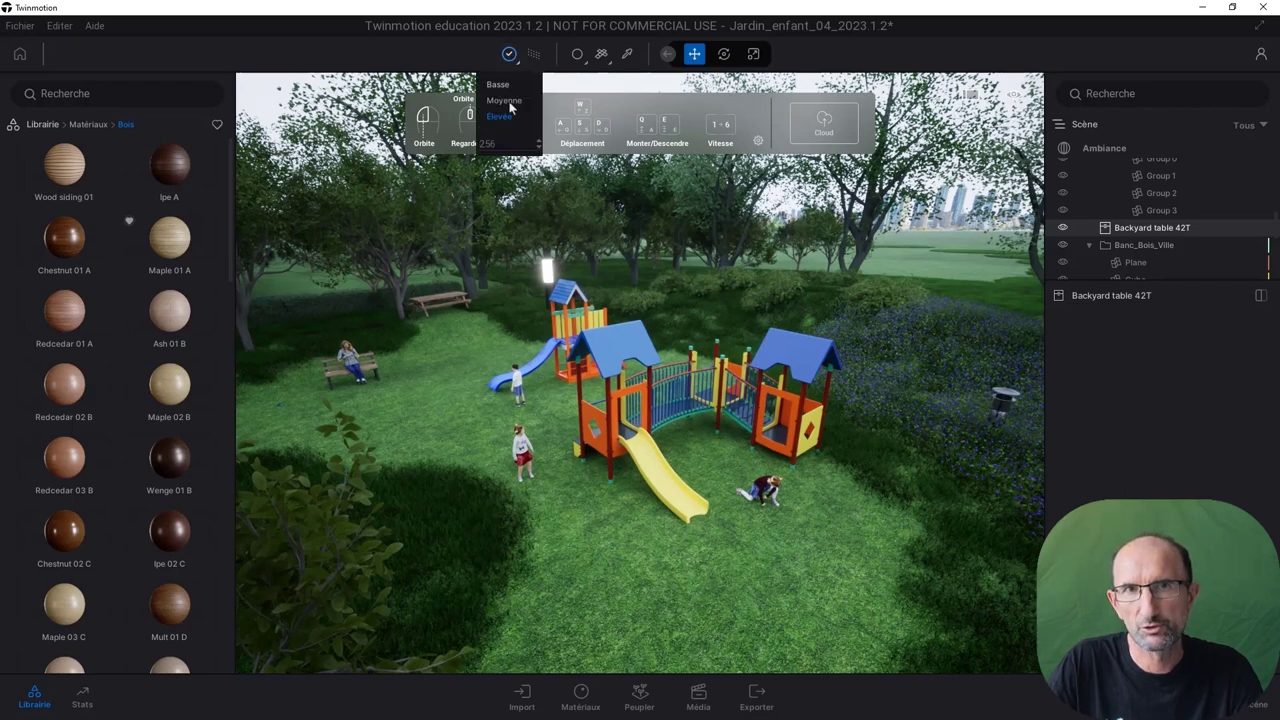
left_click(533, 54)
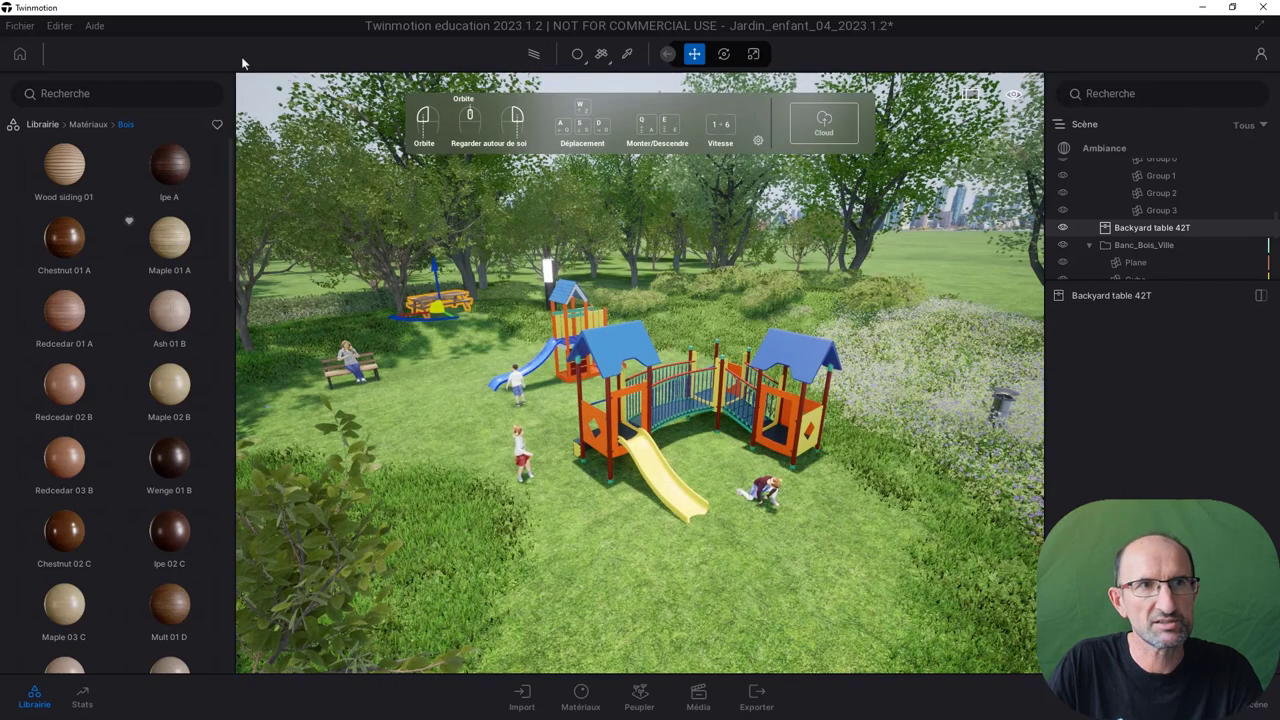
left_click(60, 26)
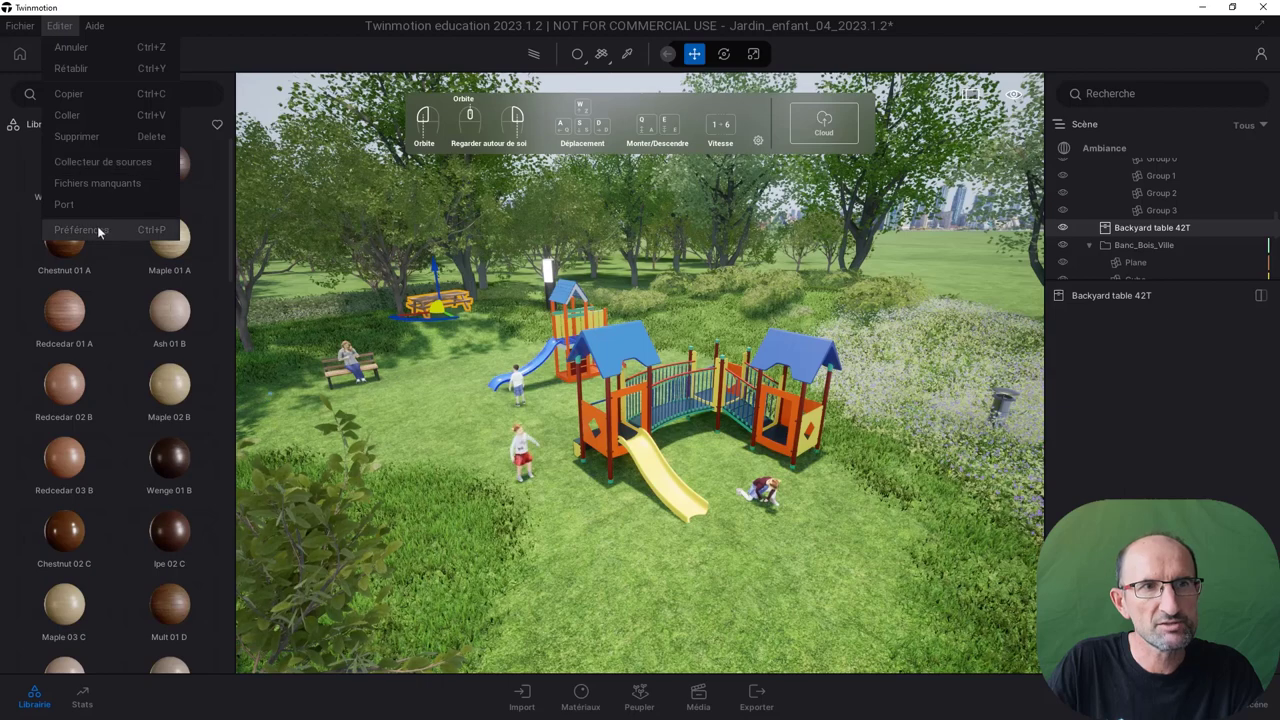
left_click(100, 229)
left_click(640, 133)
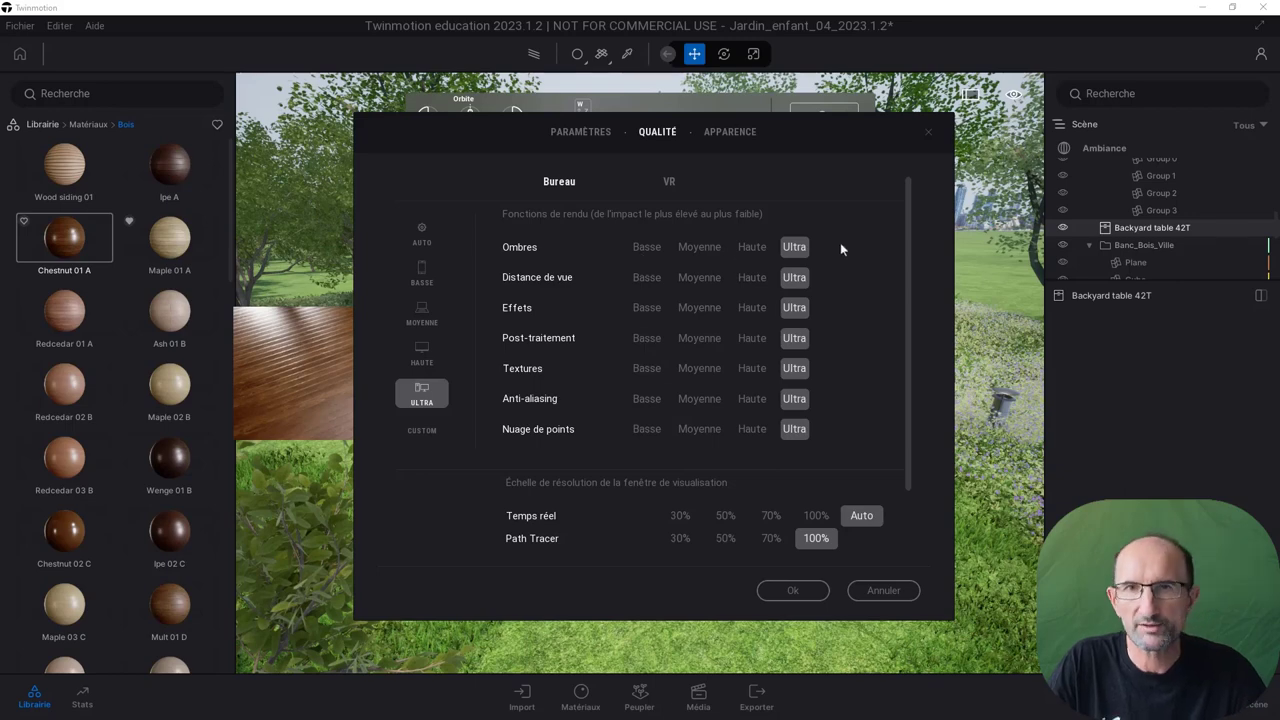
left_click(884, 591)
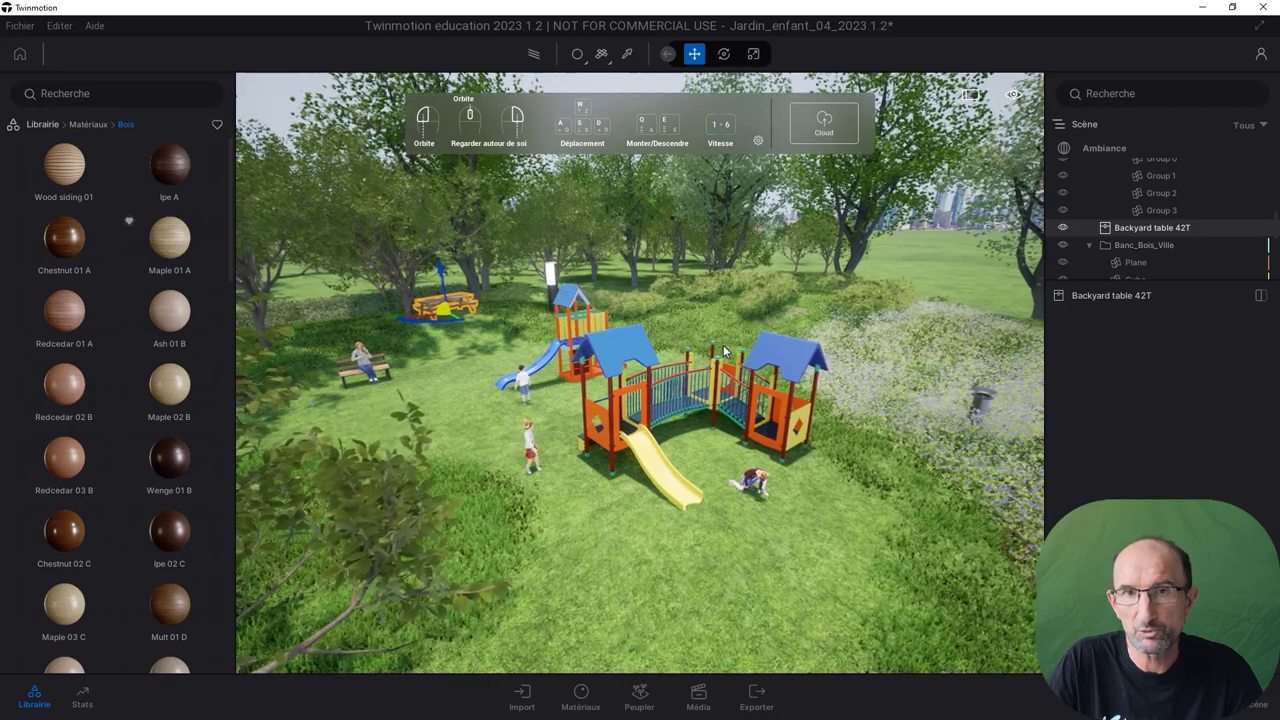
scroll(745, 362, "up", 2)
scroll(725, 350, "up", 3)
scroll(725, 350, "down", 3)
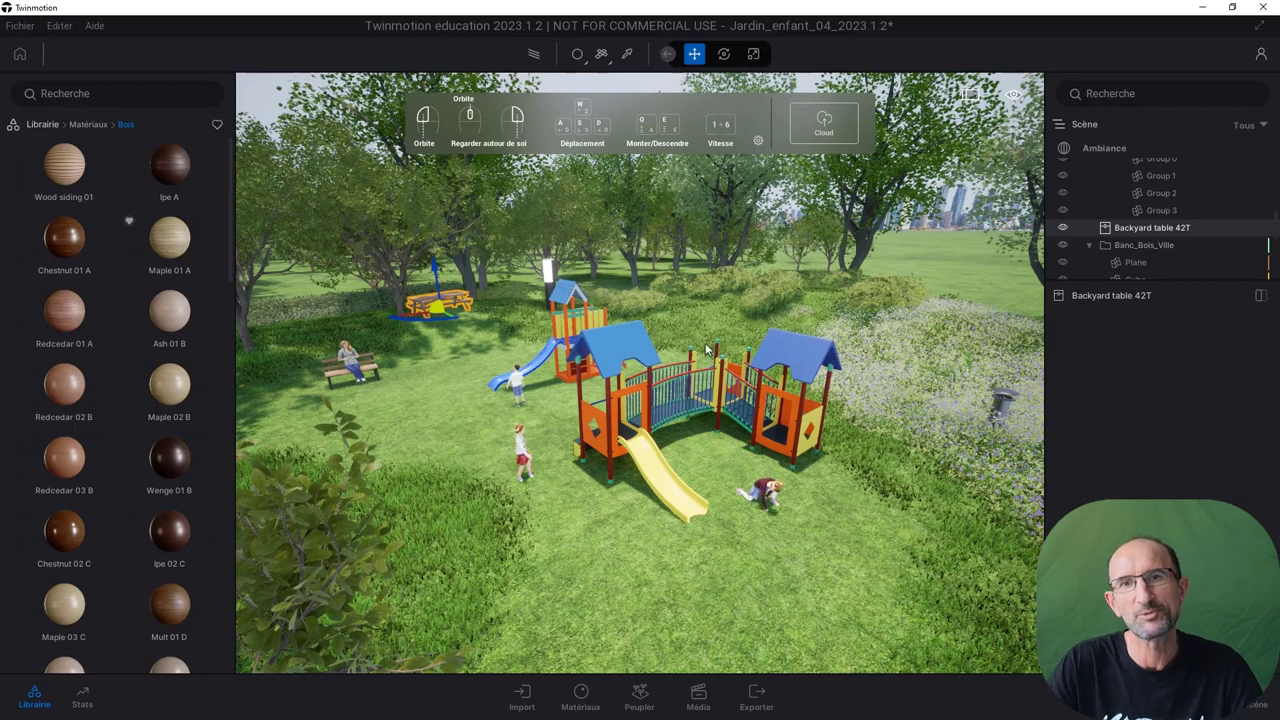
scroll(715, 353, "up", 2)
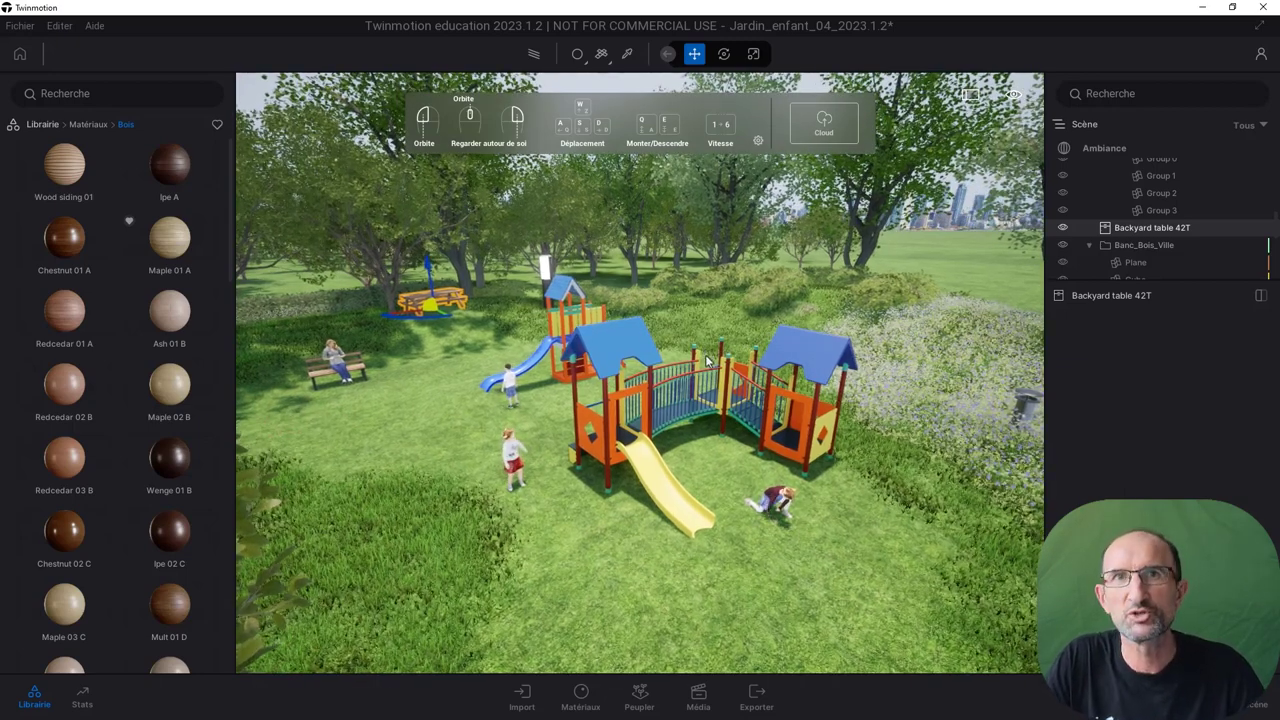